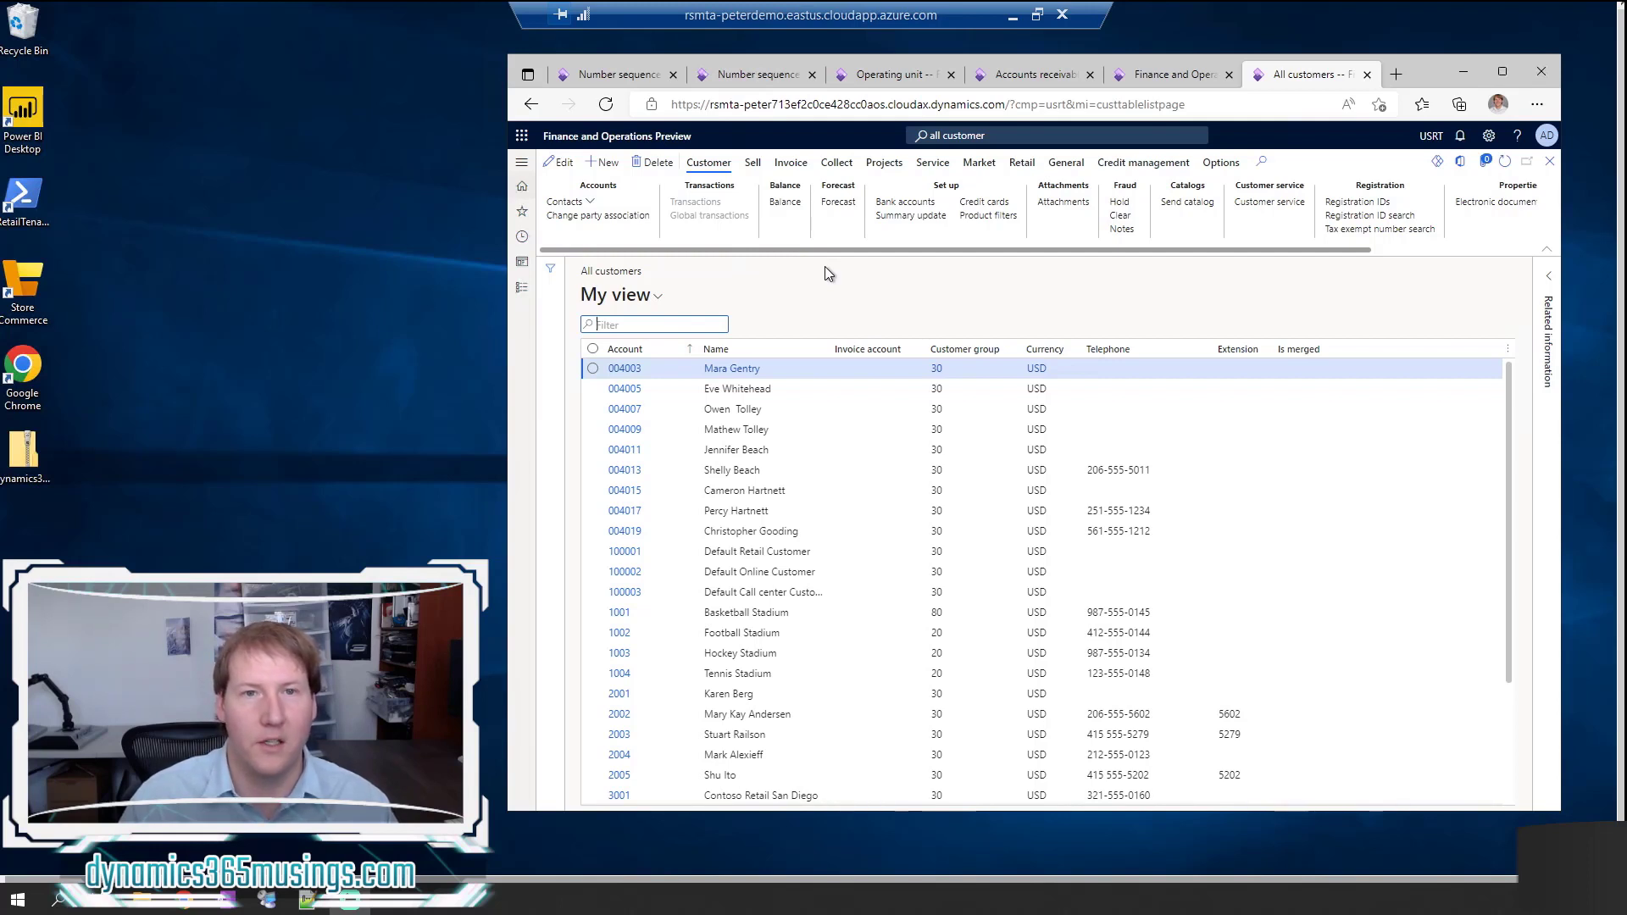
Step: Open the new customer form to examine how the customer account is assigned, and cancel it without saving
click(1017, 136)
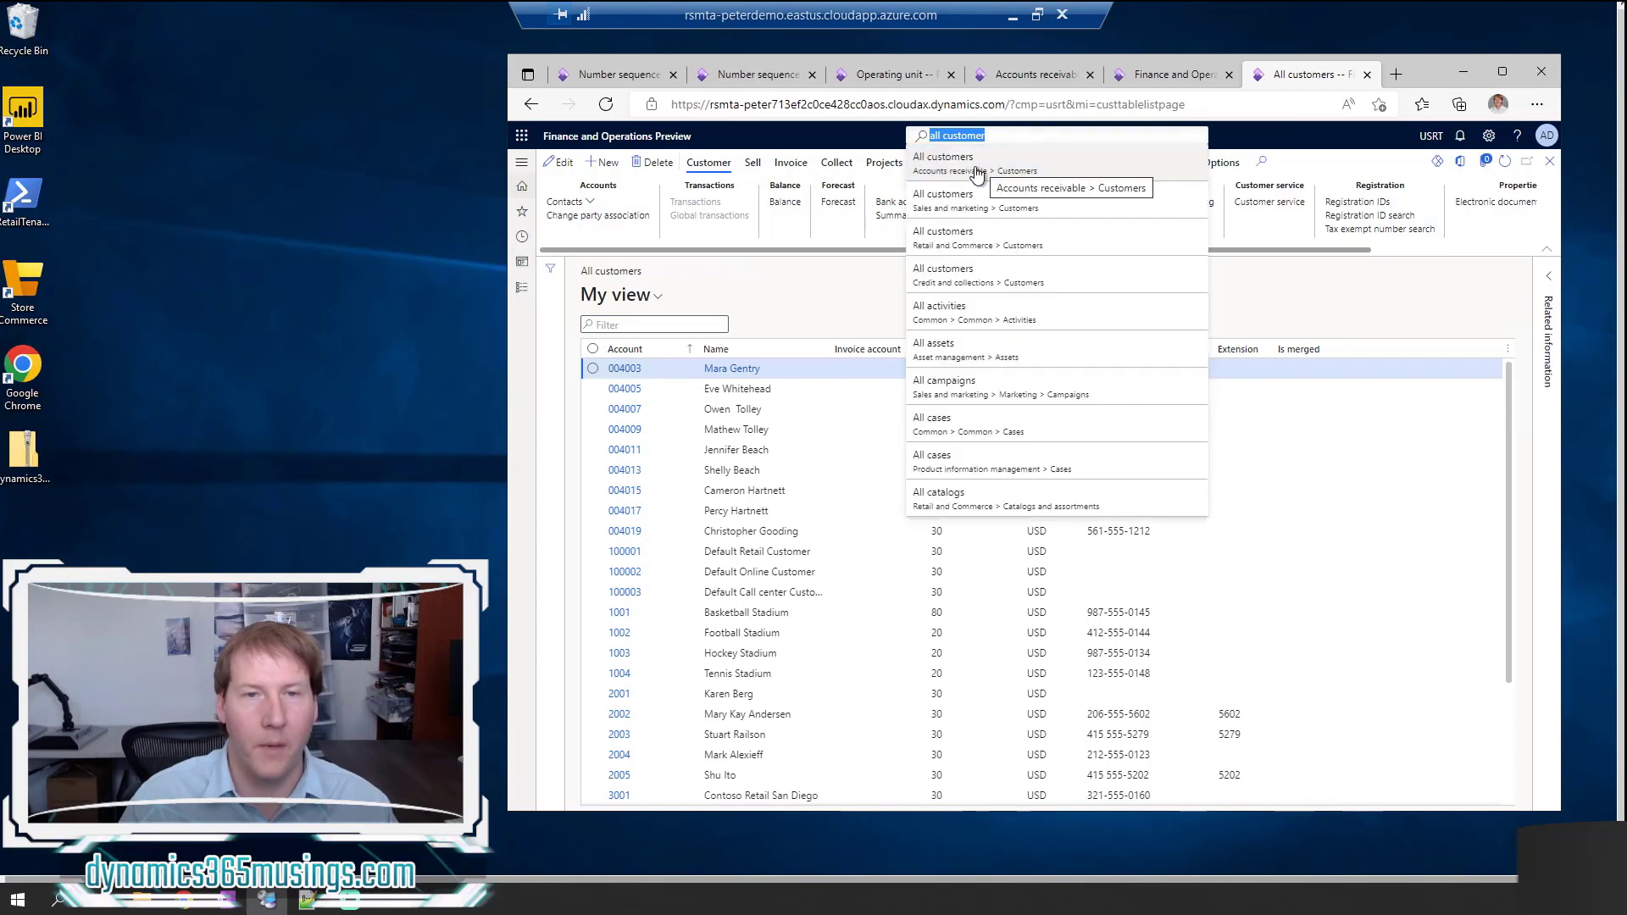
click(809, 300)
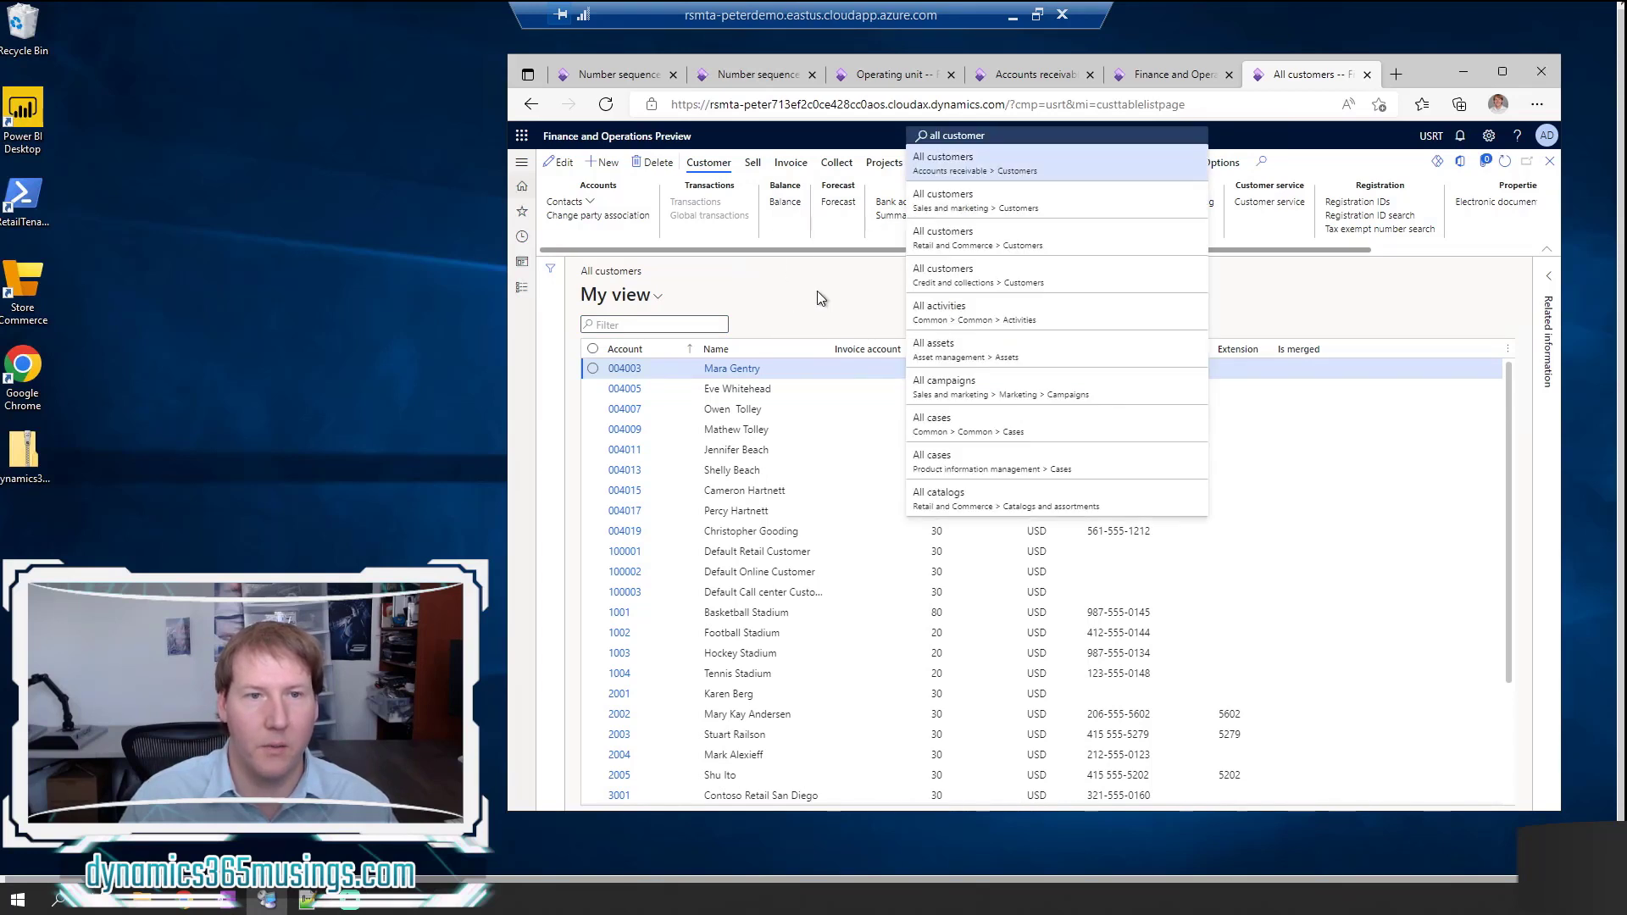
click(605, 164)
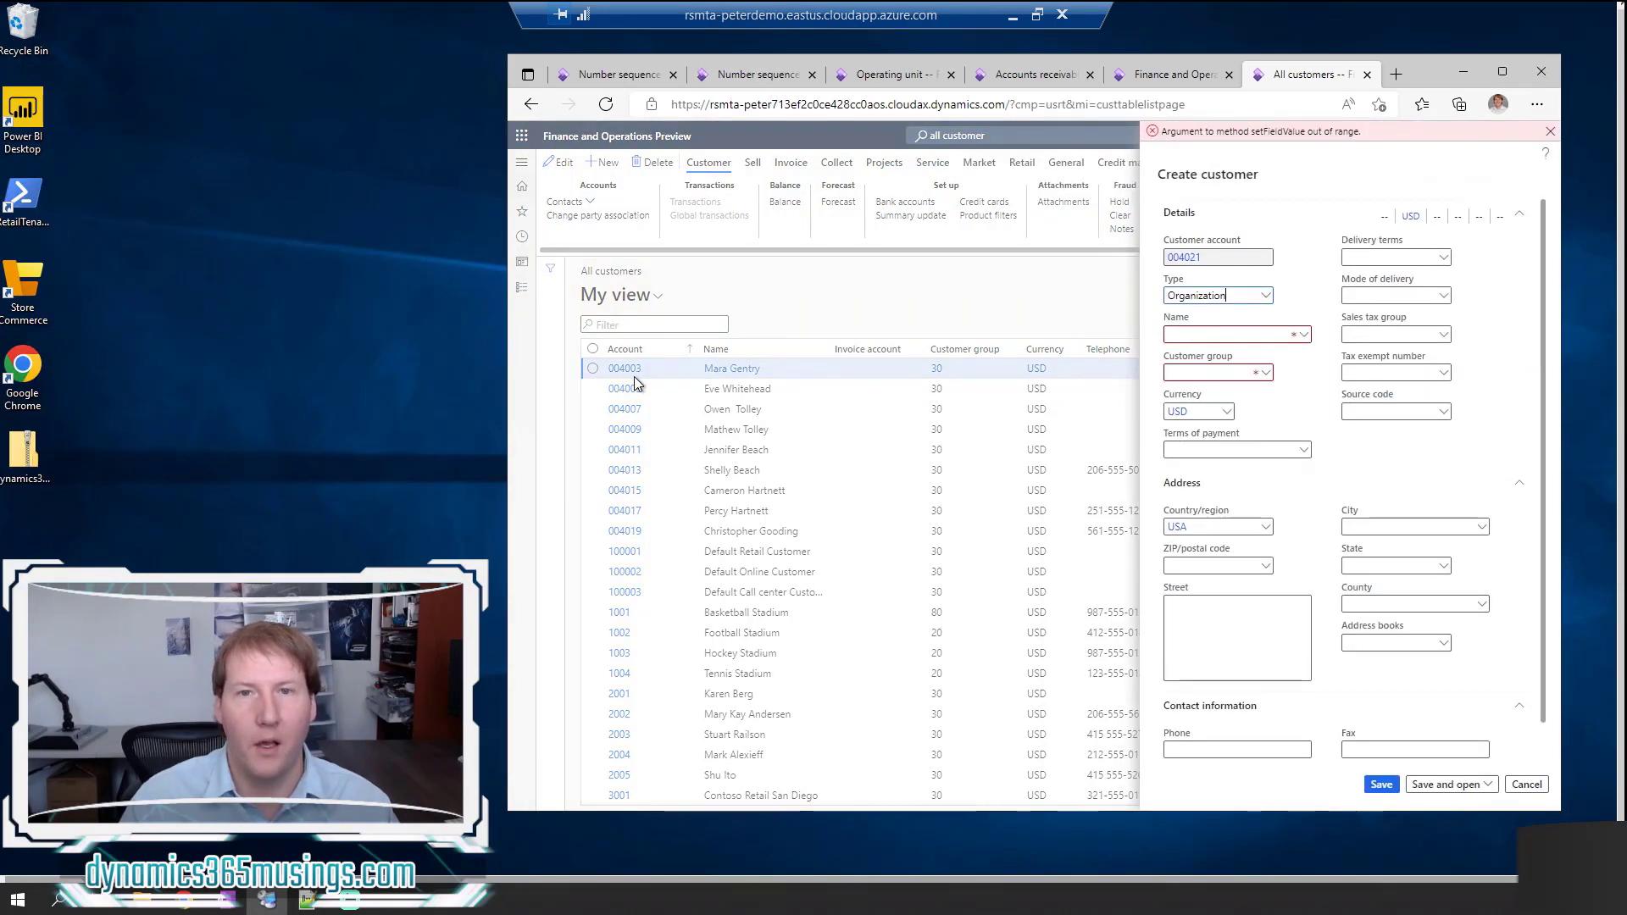
click(1549, 131)
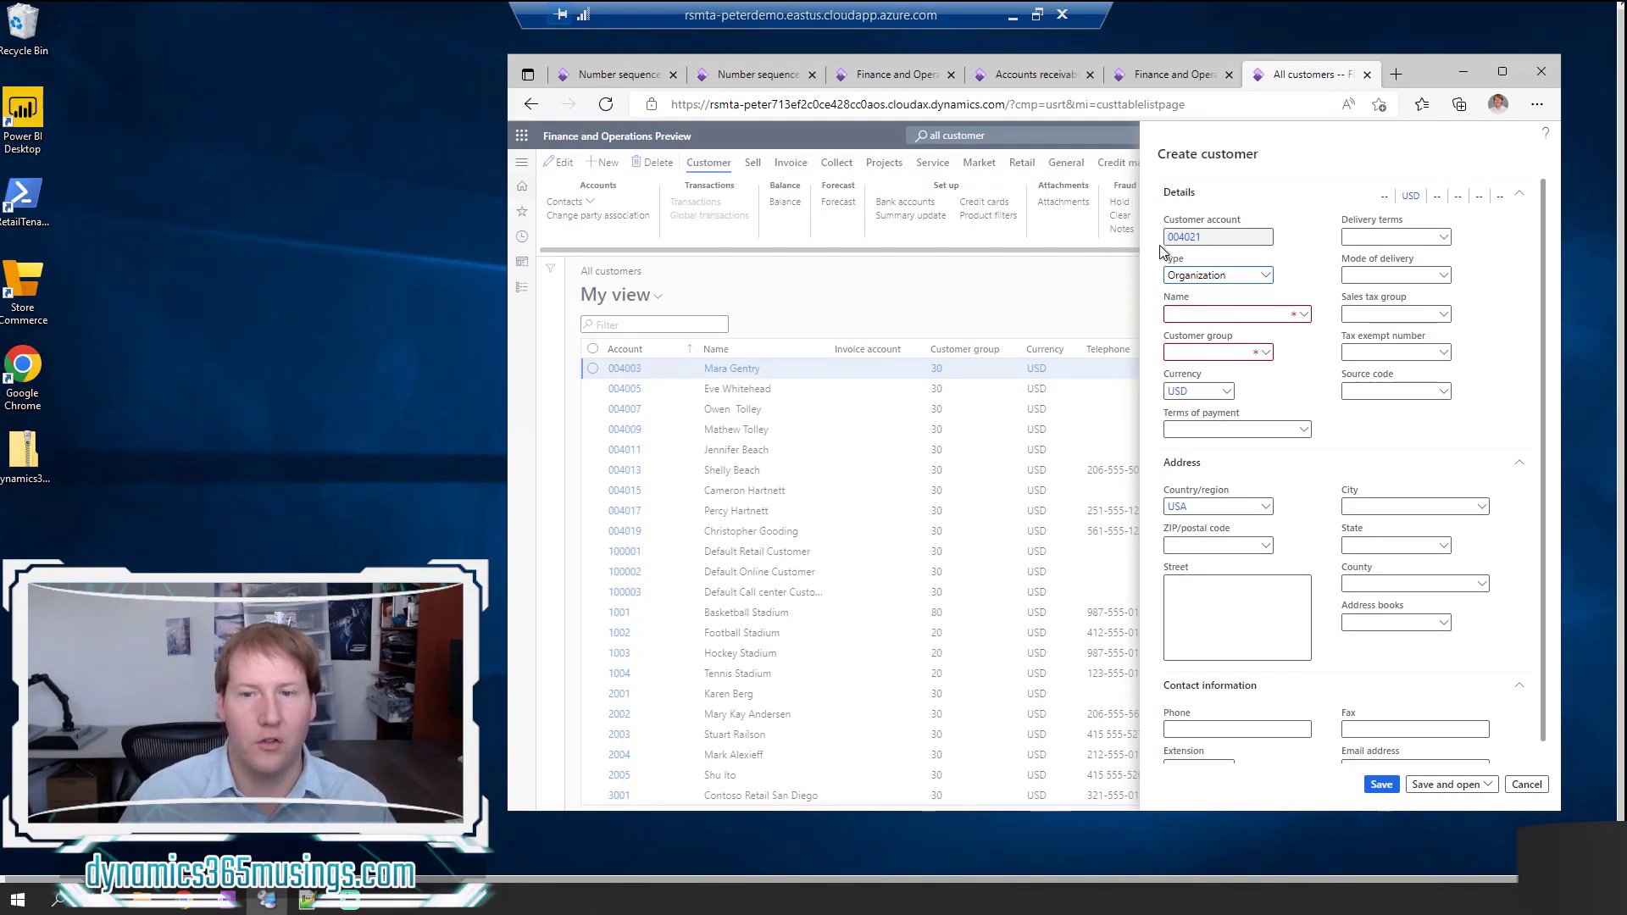
click(1534, 785)
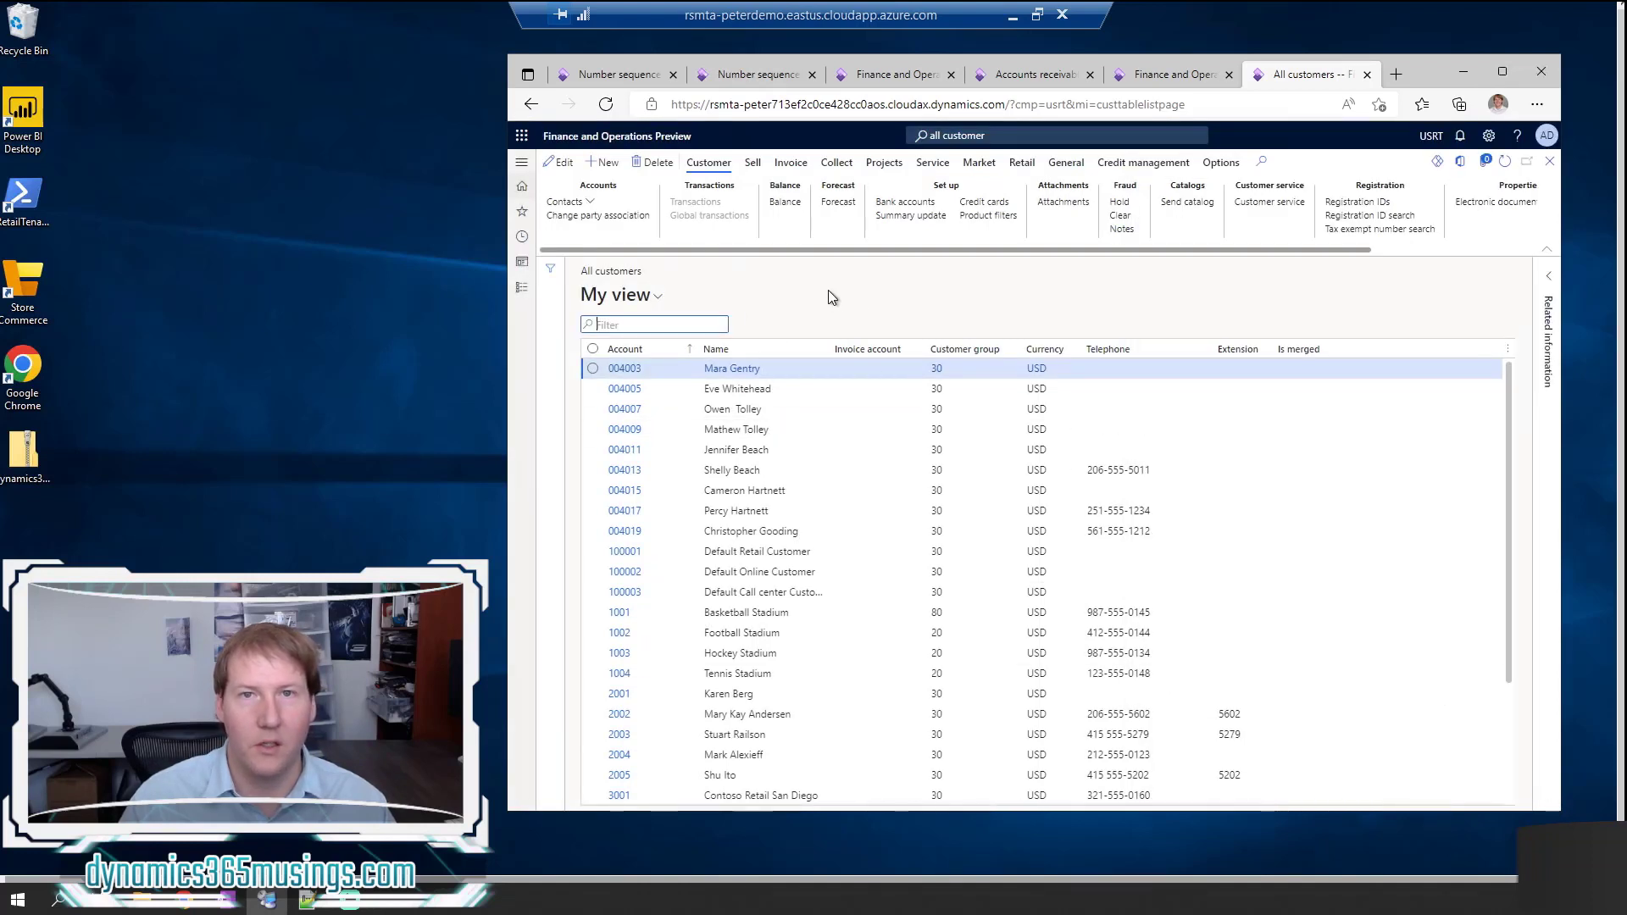
Step: Switch to the Number sequences page and filter the list by the Sales area
click(618, 77)
click(1095, 133)
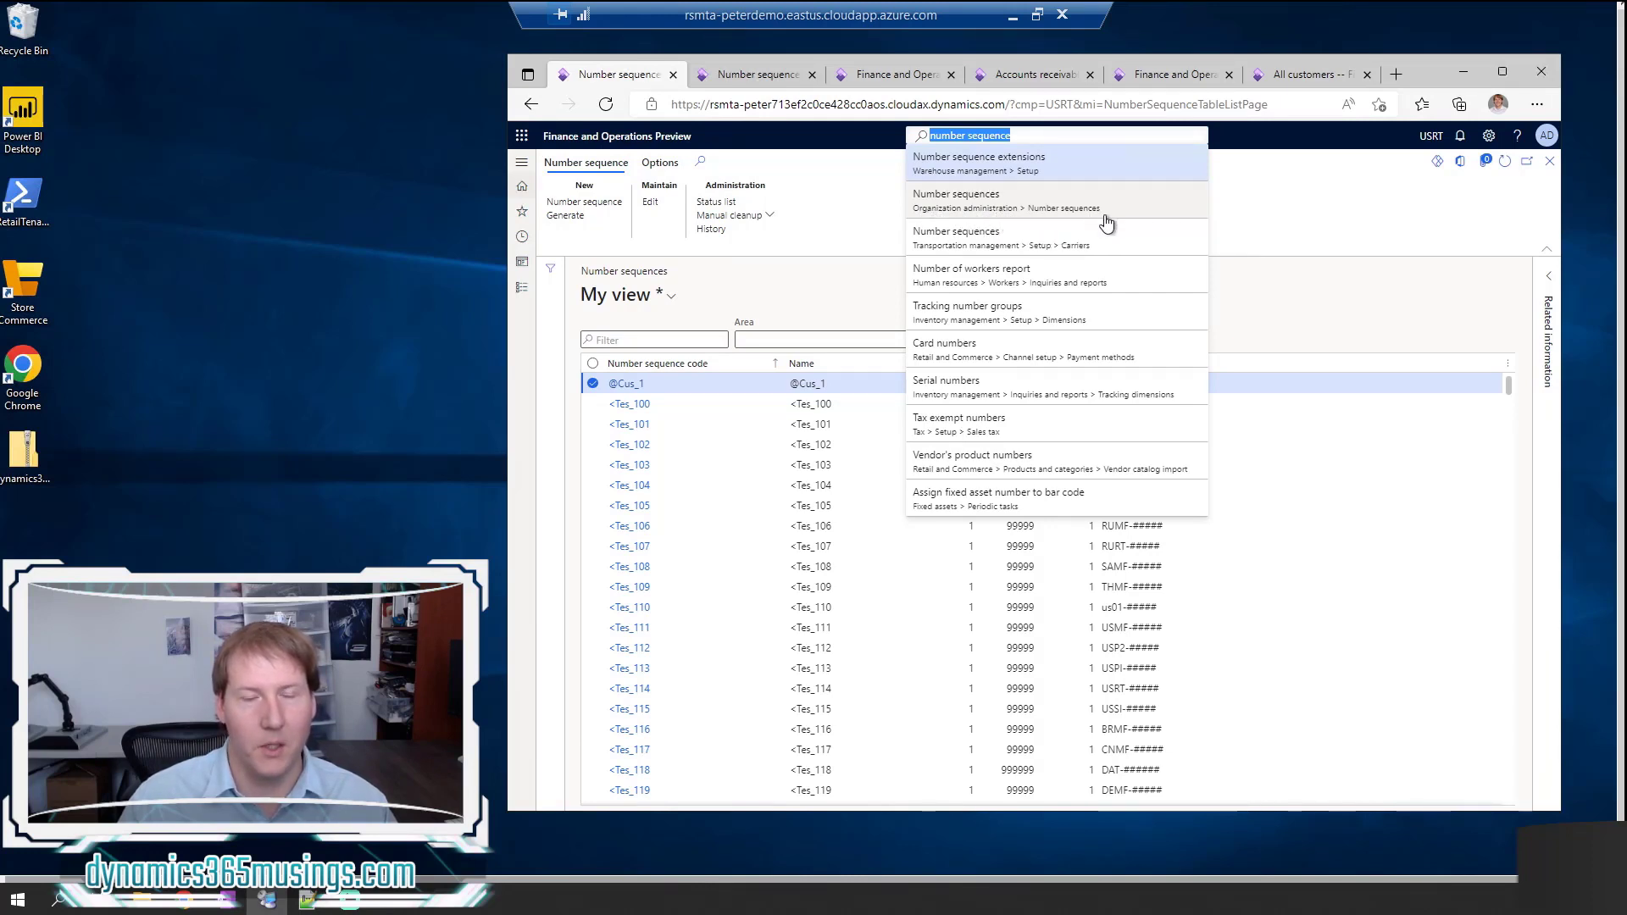
click(853, 234)
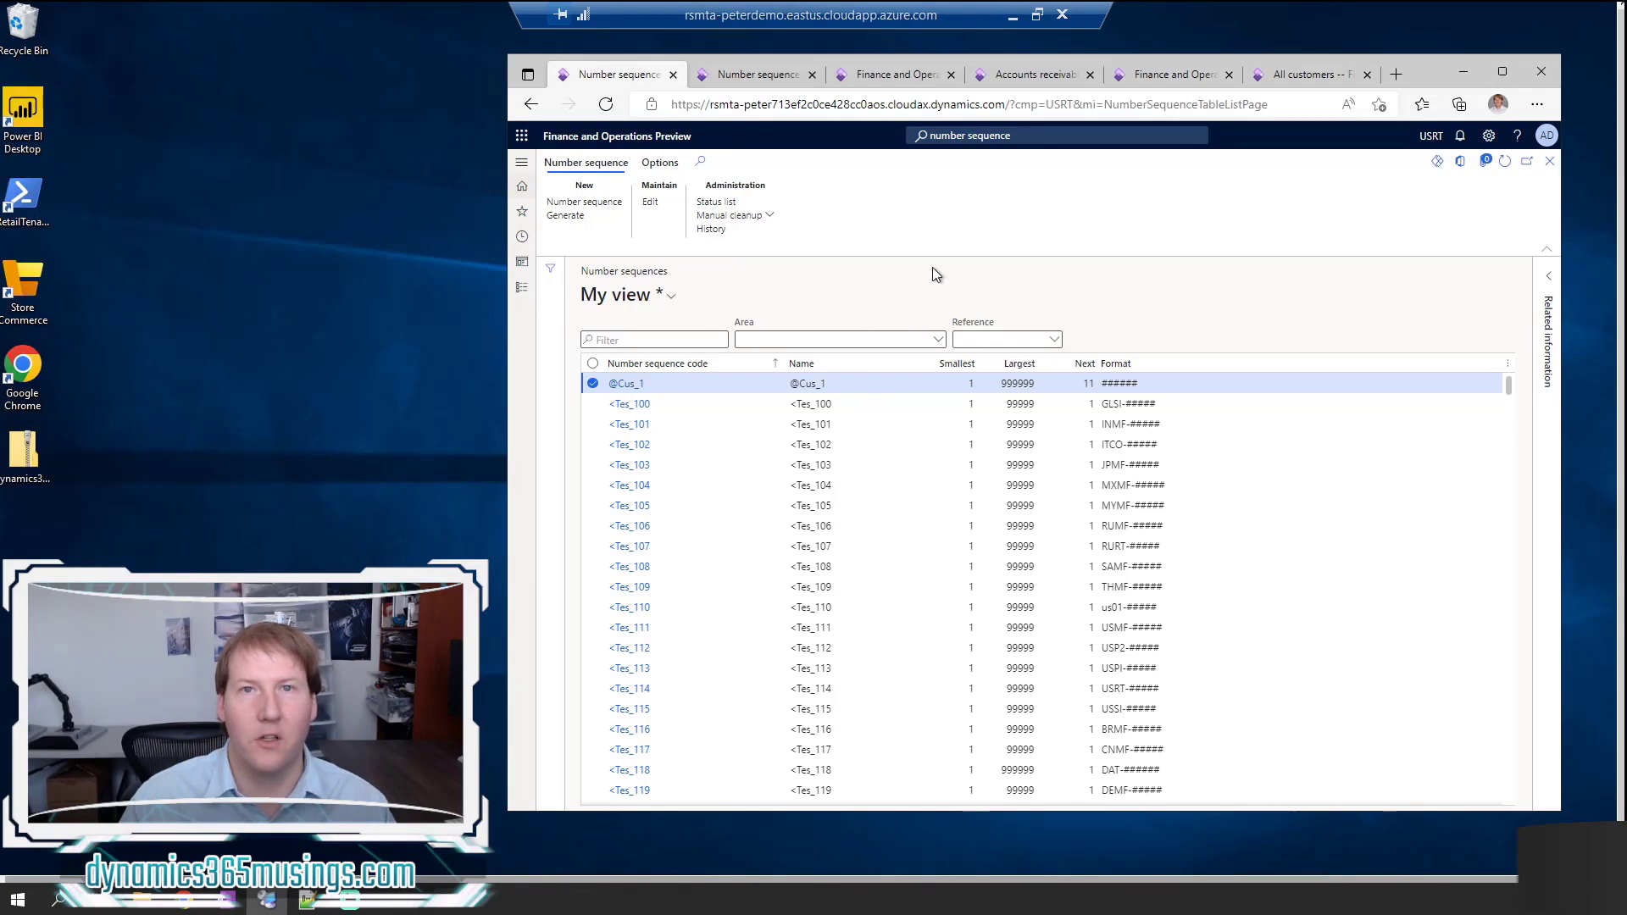
click(938, 340)
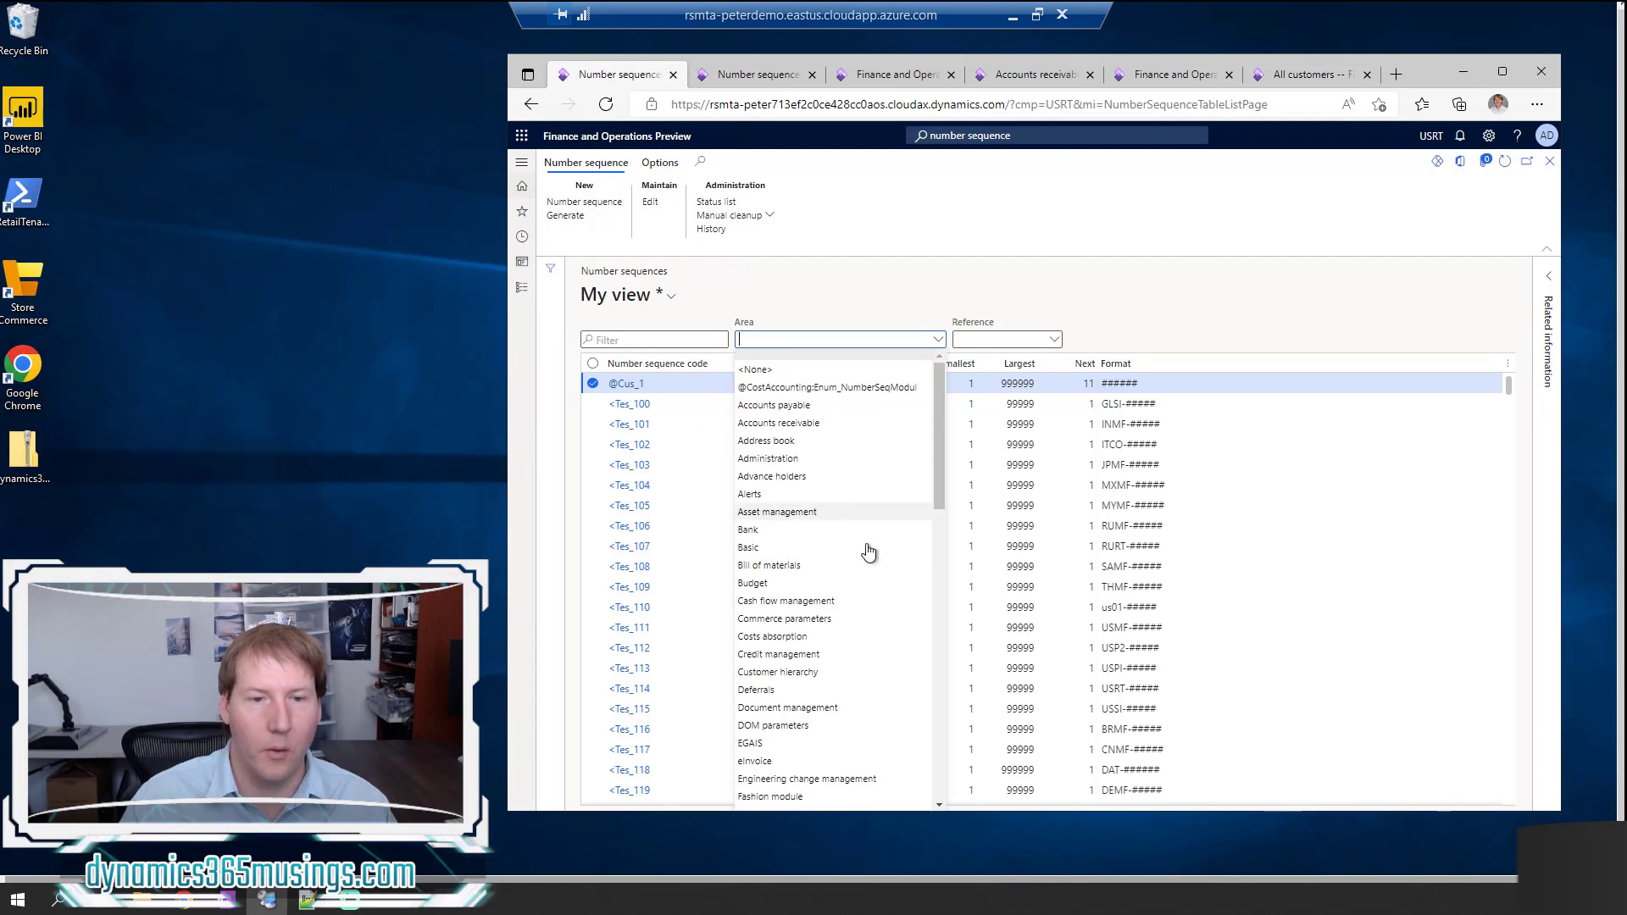
scroll(869, 552, down, 3)
scroll(869, 552, down, 12)
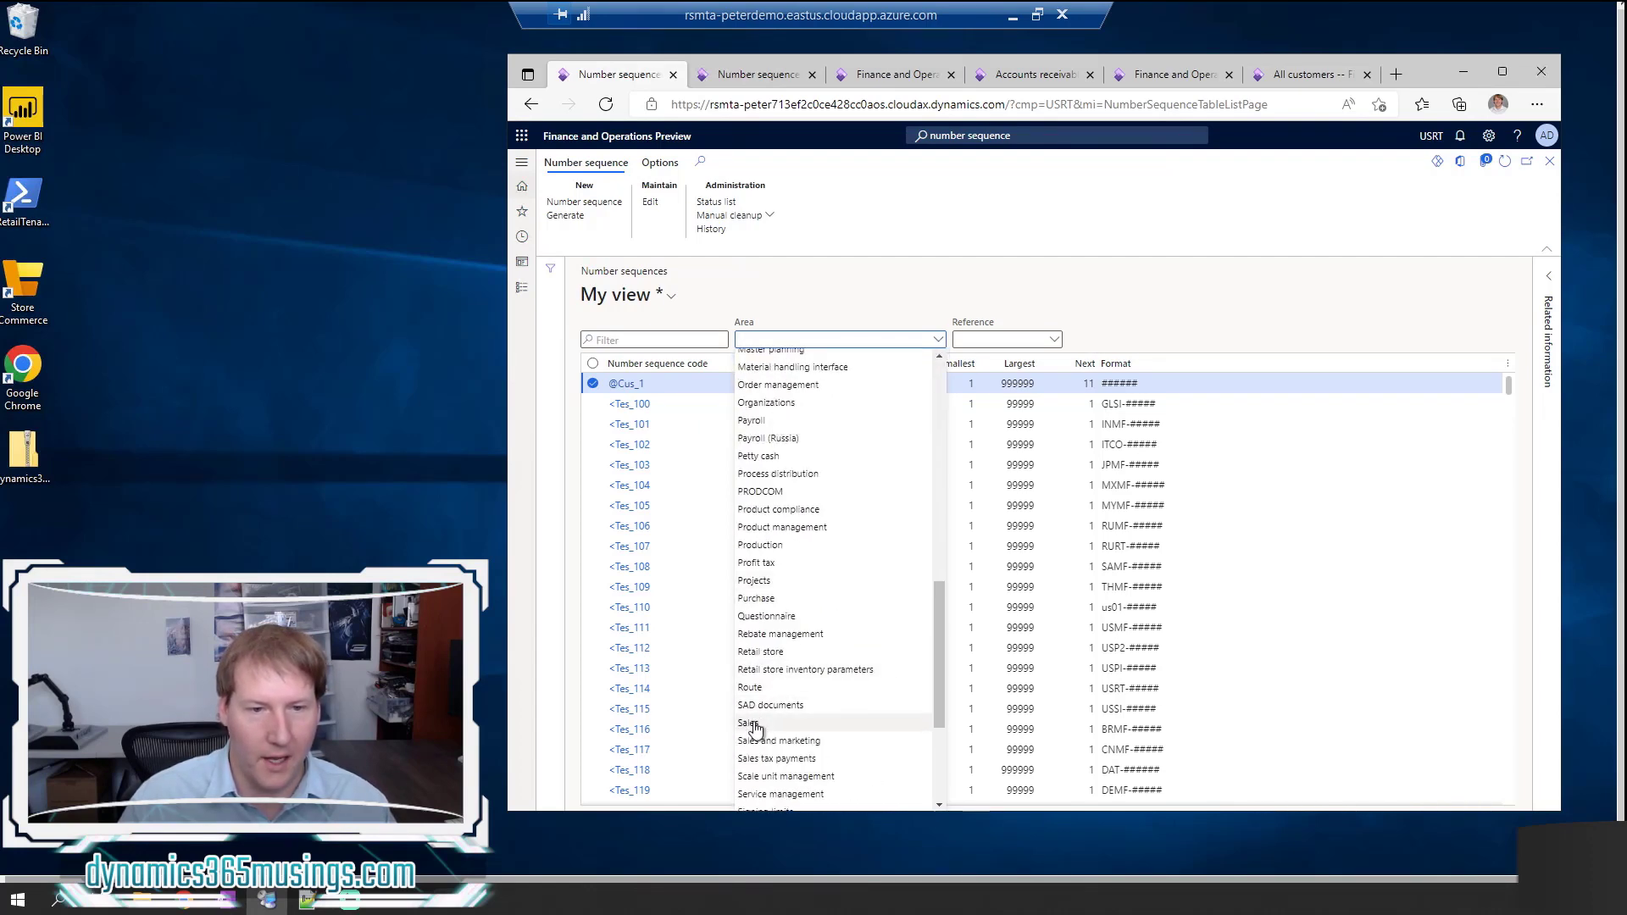
click(750, 726)
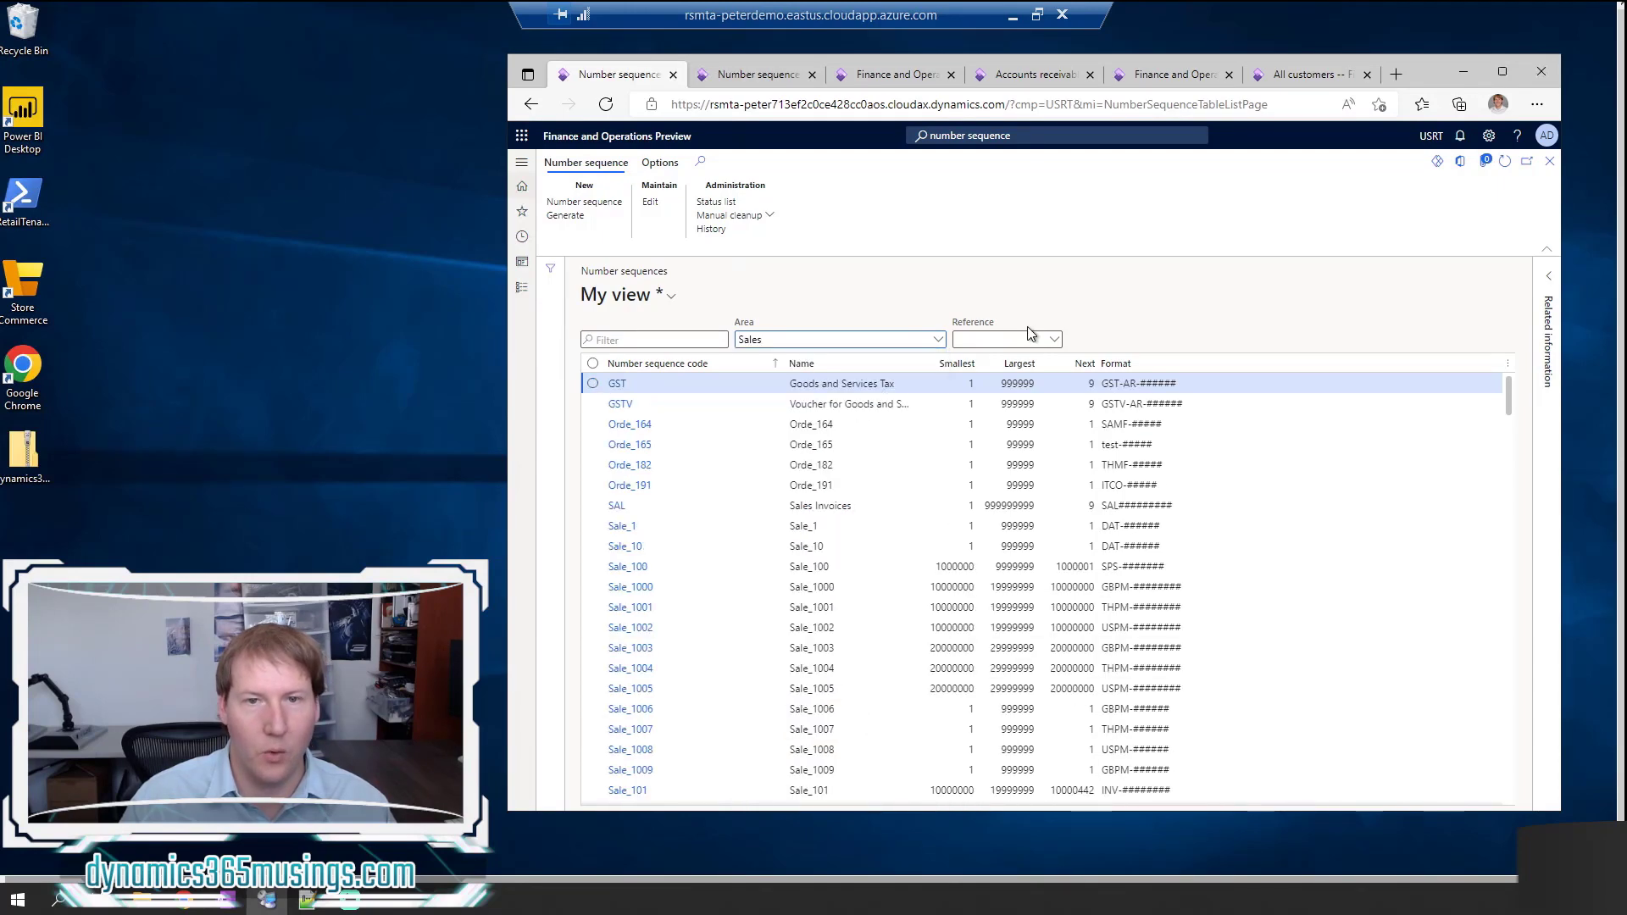
Step: Narrow the number sequences to the Sales order reference and the USRT company
click(1051, 343)
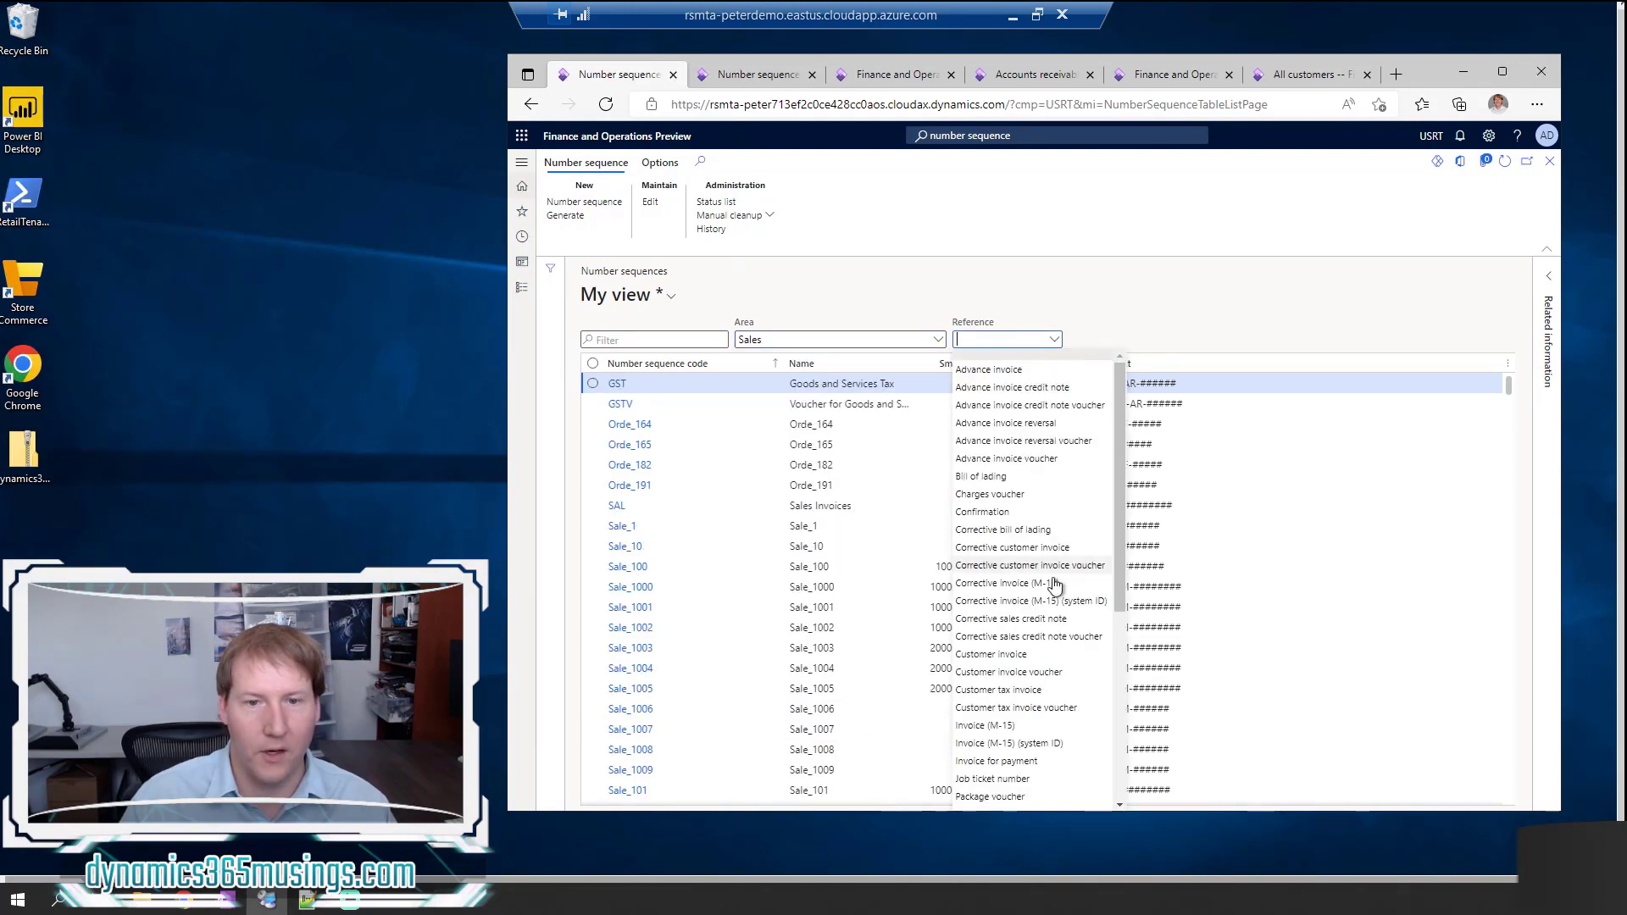
scroll(1049, 576, down, 4)
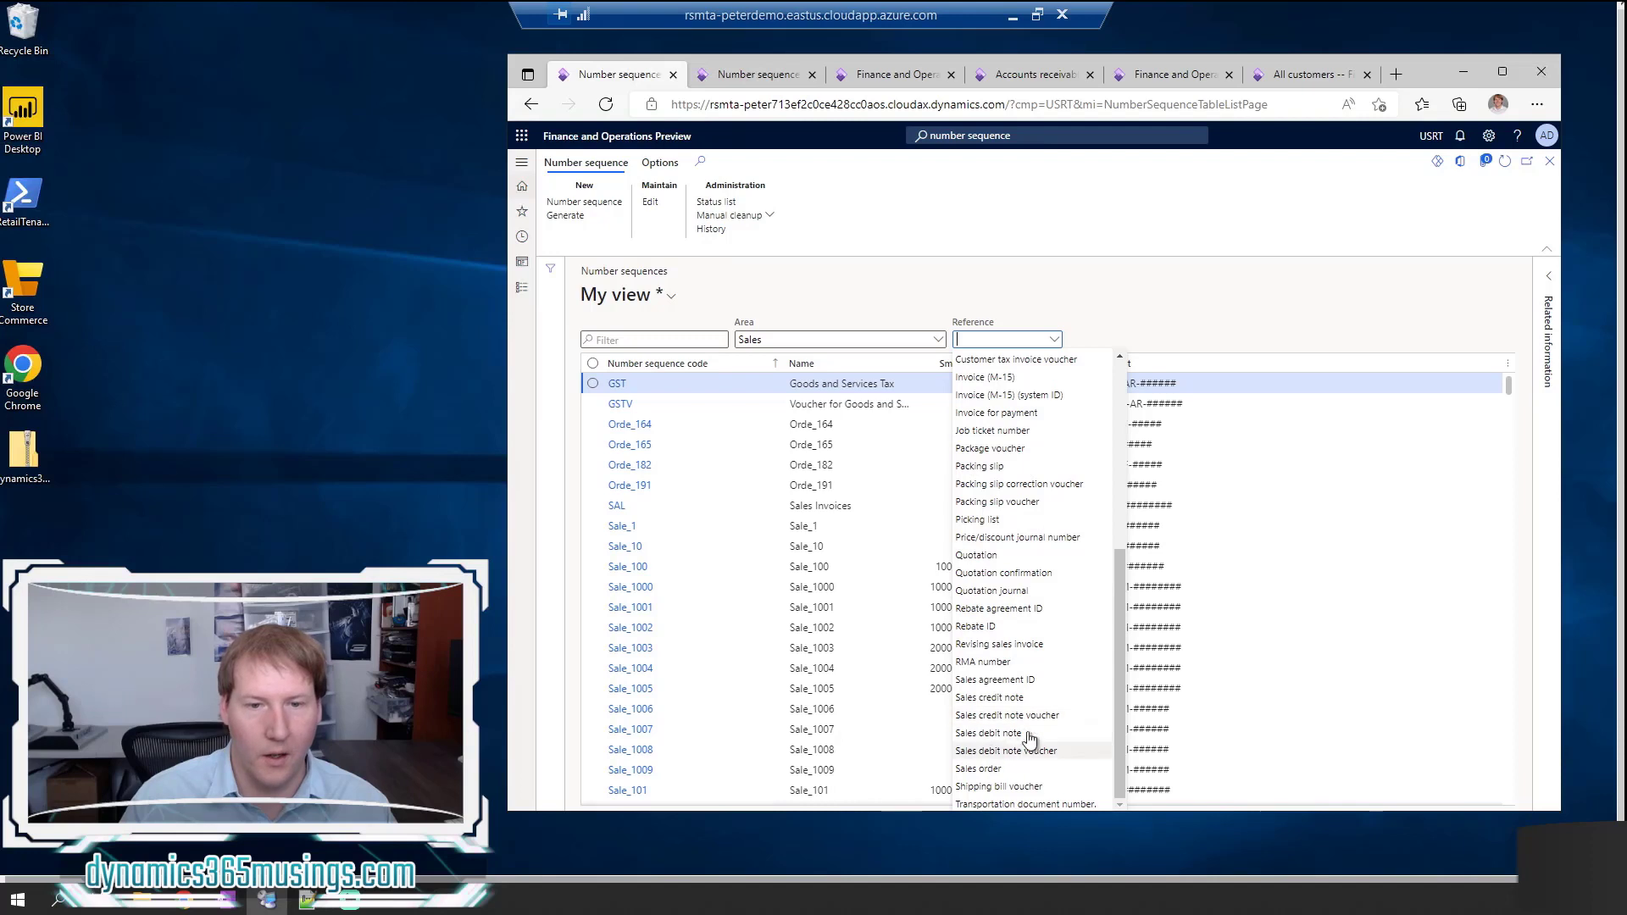
click(981, 768)
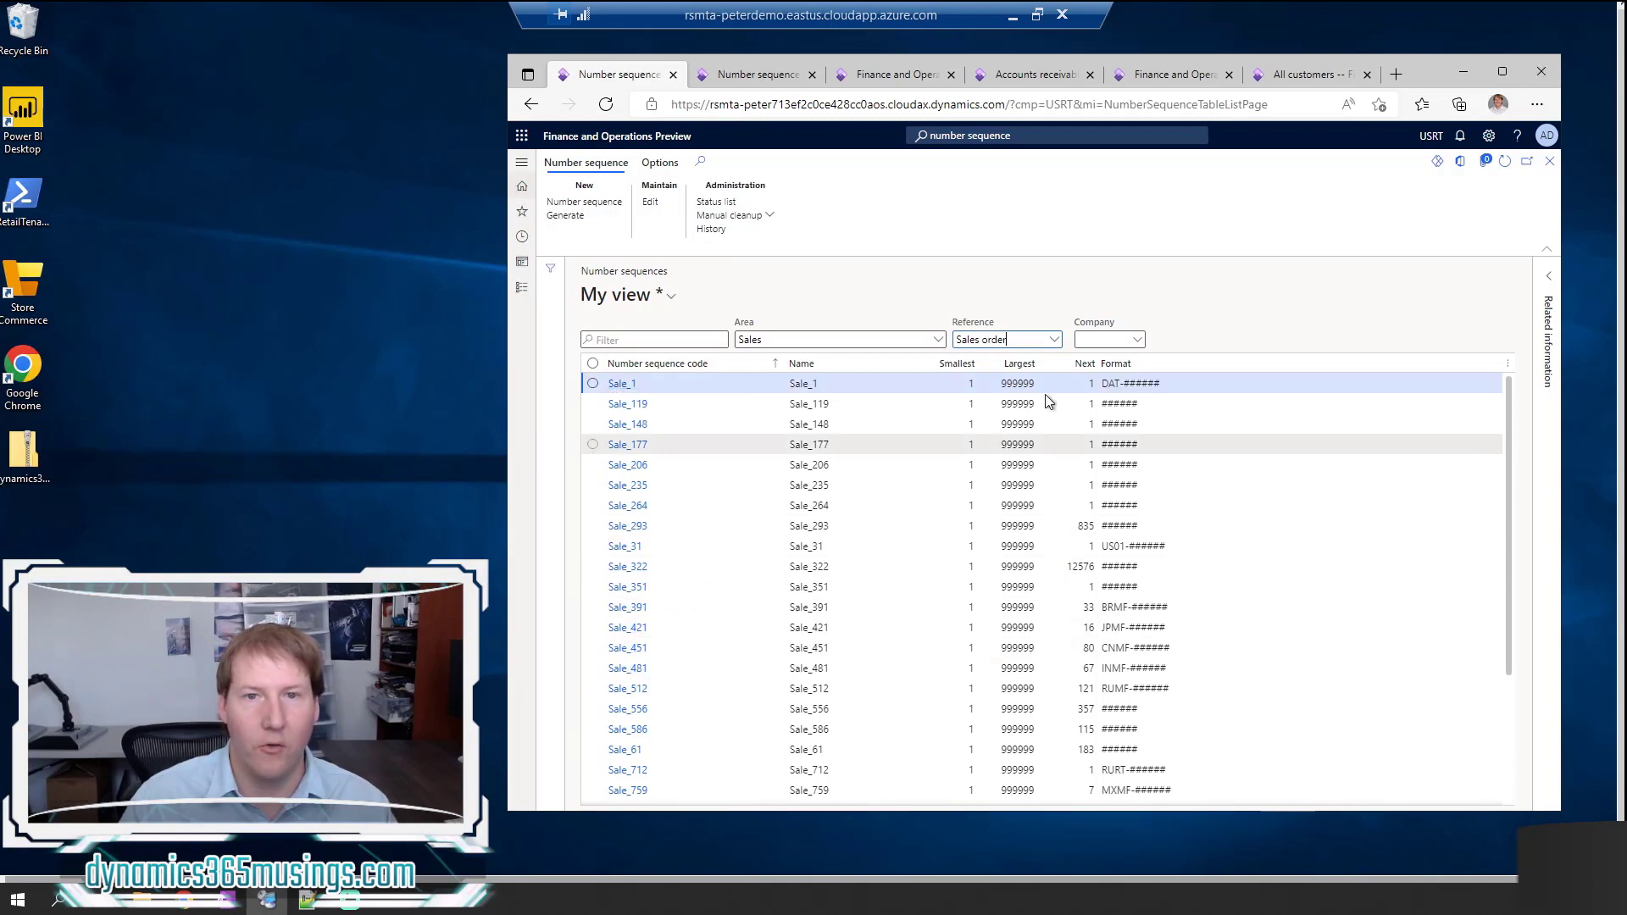
click(1136, 340)
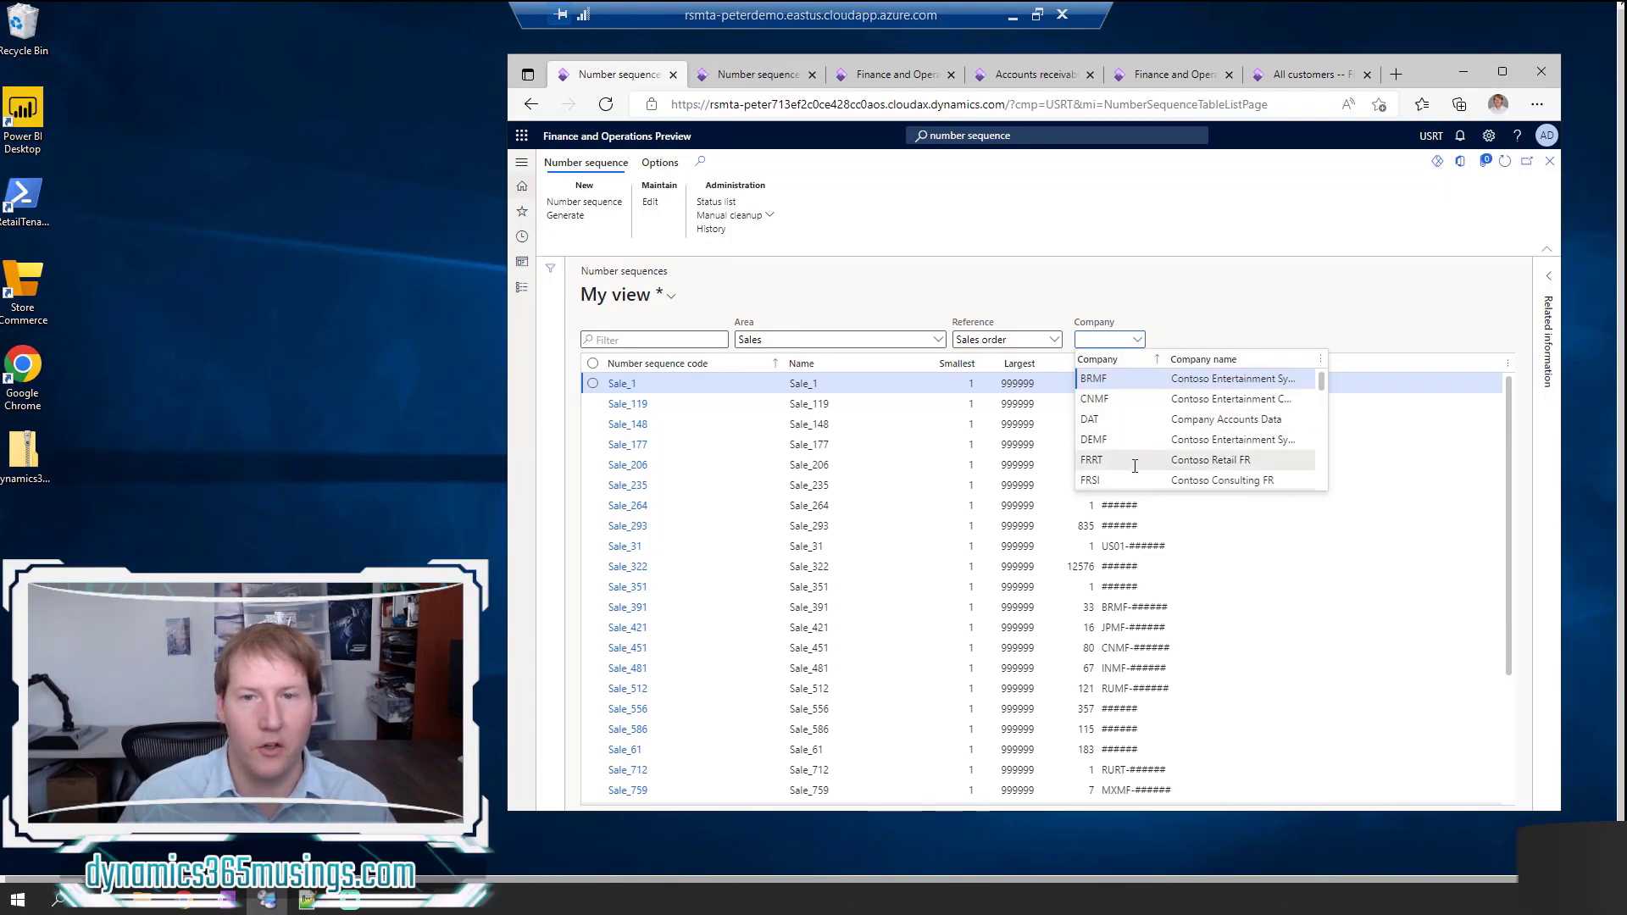
scroll(1136, 449, down, 3)
scroll(1126, 449, down, 4)
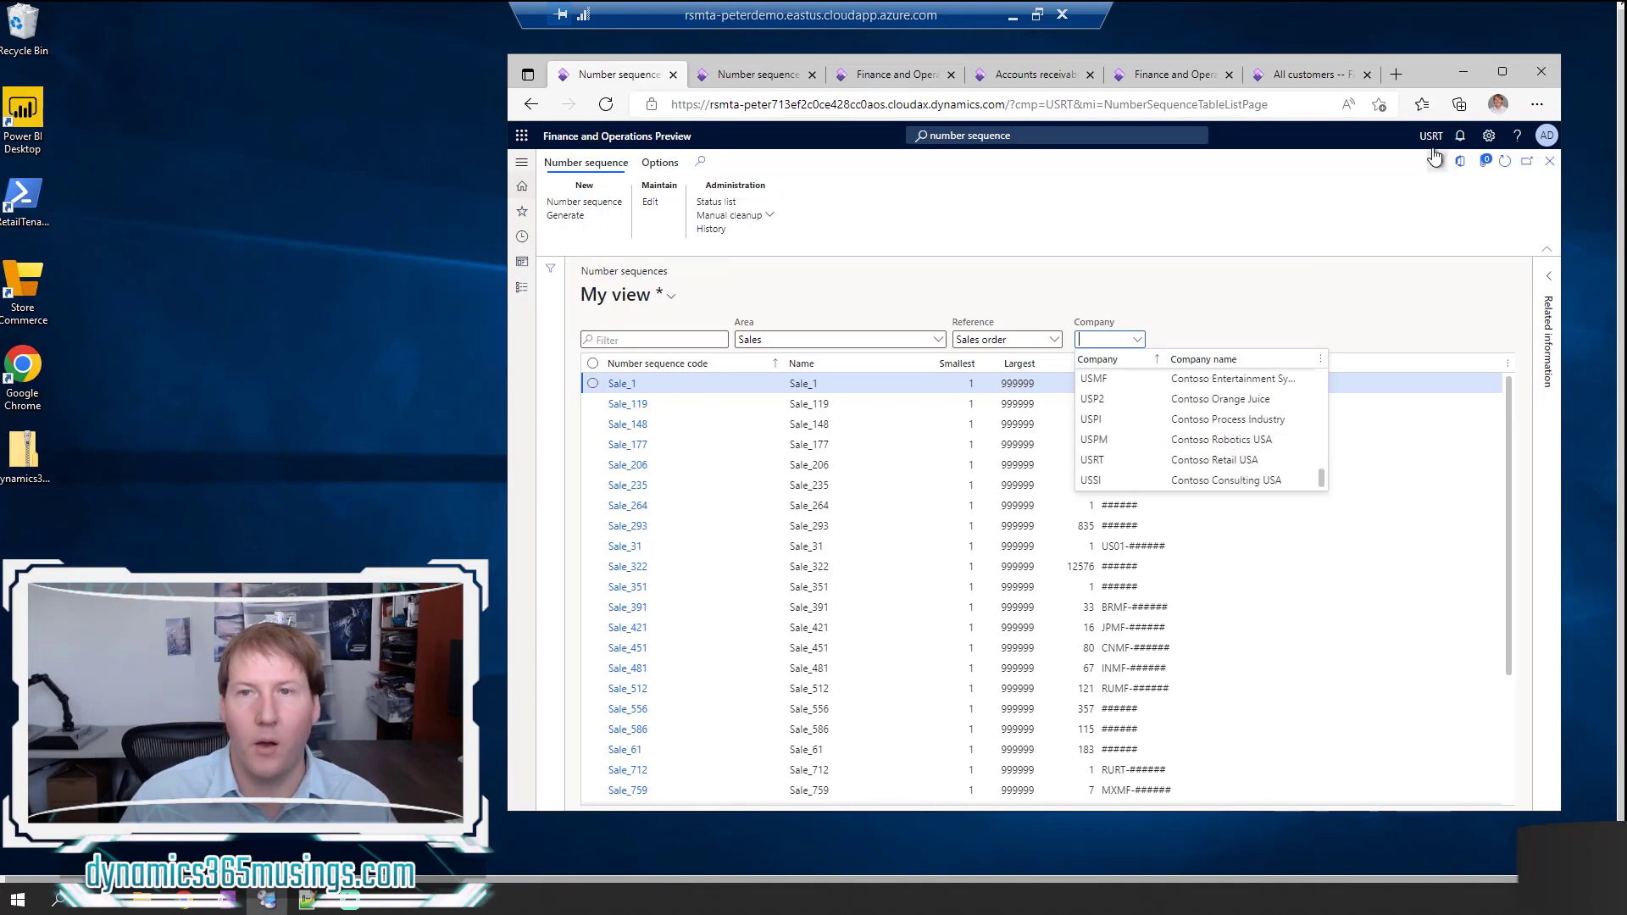
click(1110, 460)
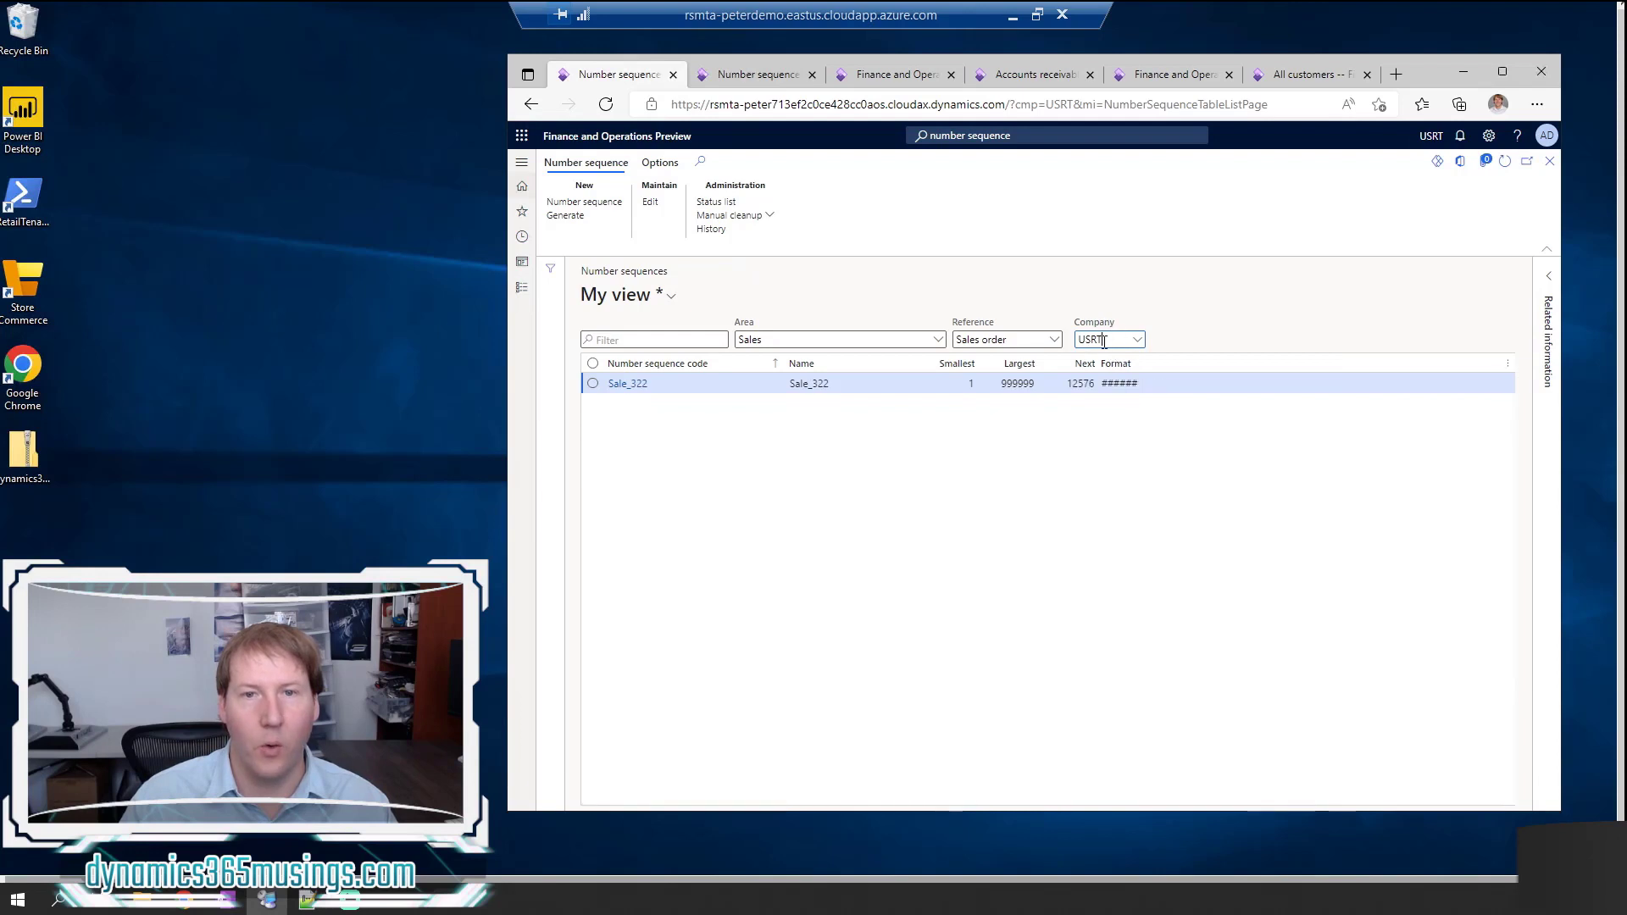
Step: Open number sequence Sale_322 for editing and add a Constant segment with the value SO- ahead of the alphanumeric segment
click(626, 386)
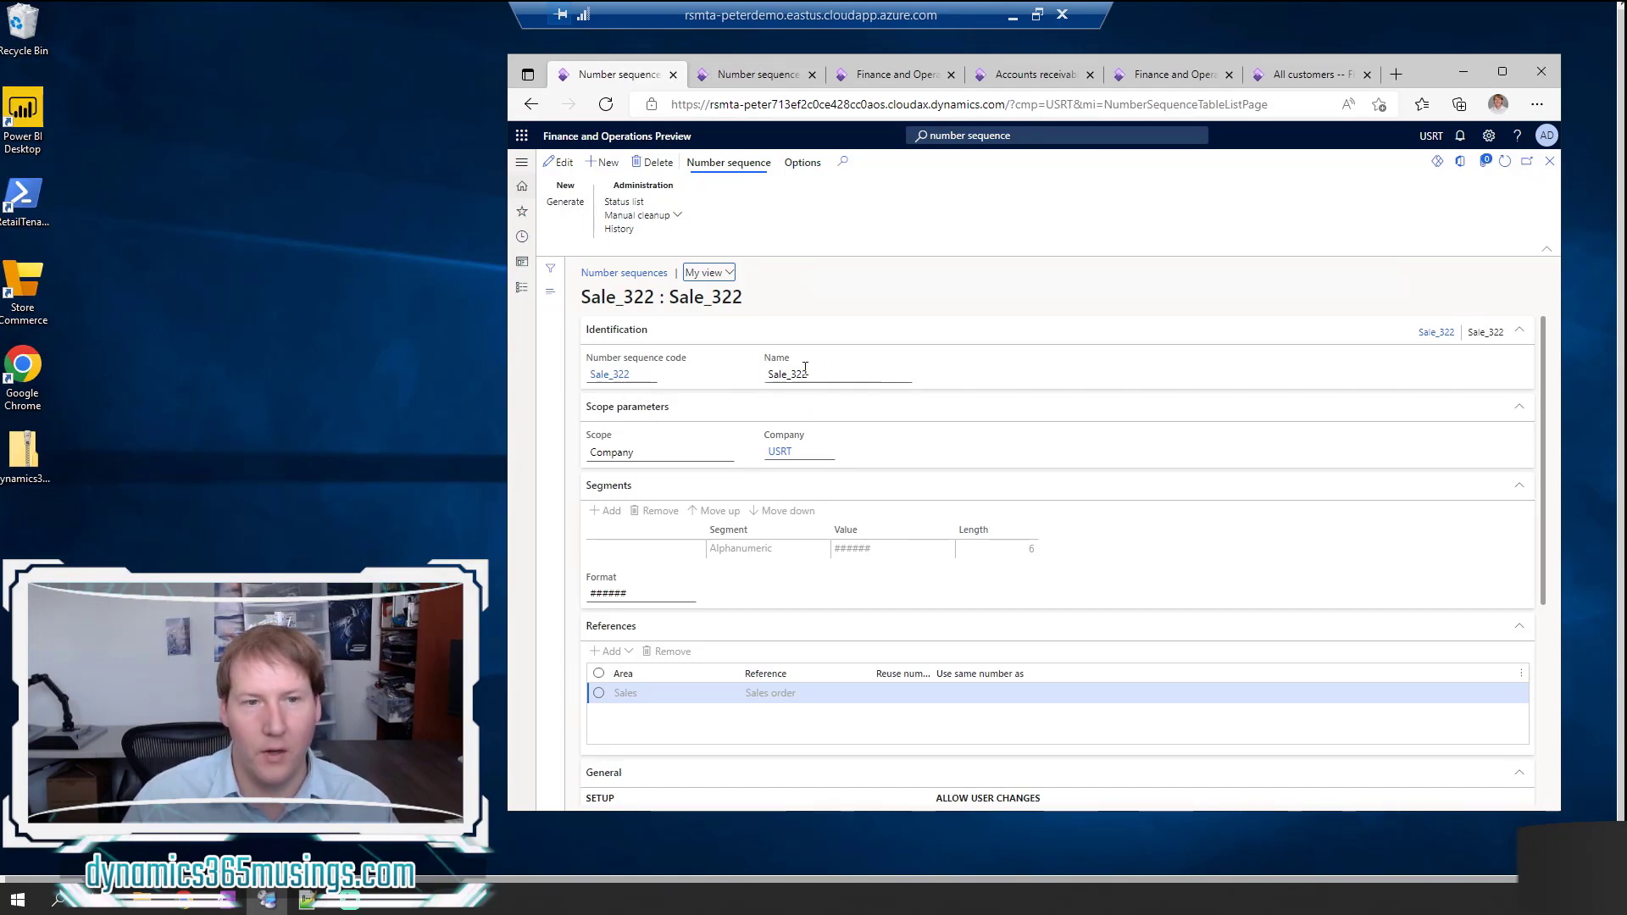
click(731, 458)
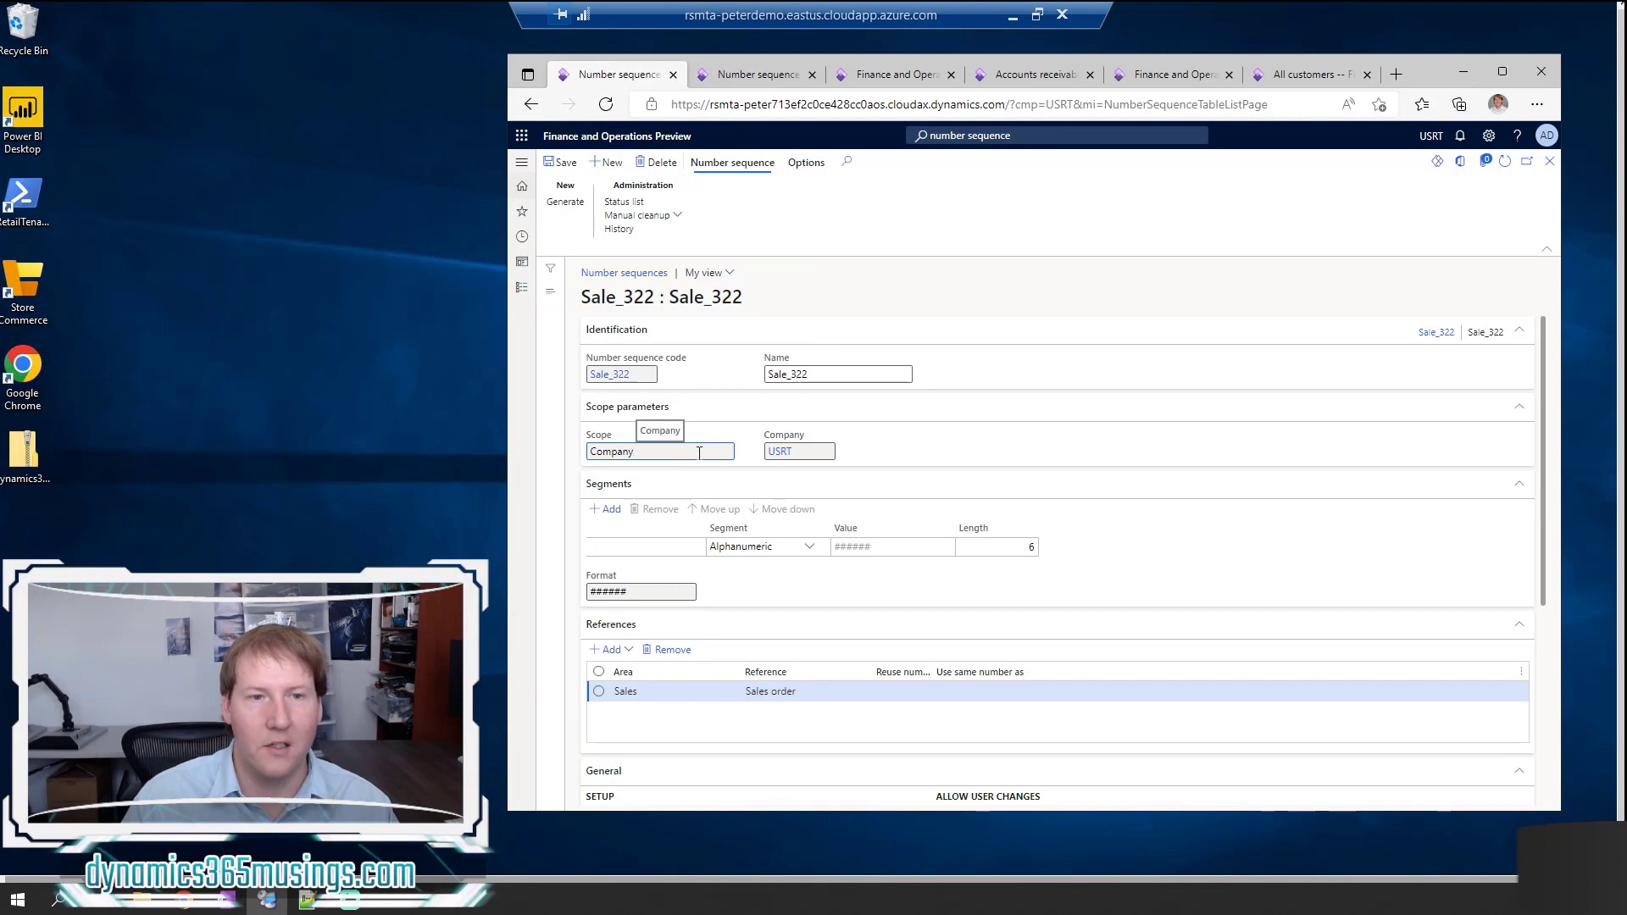
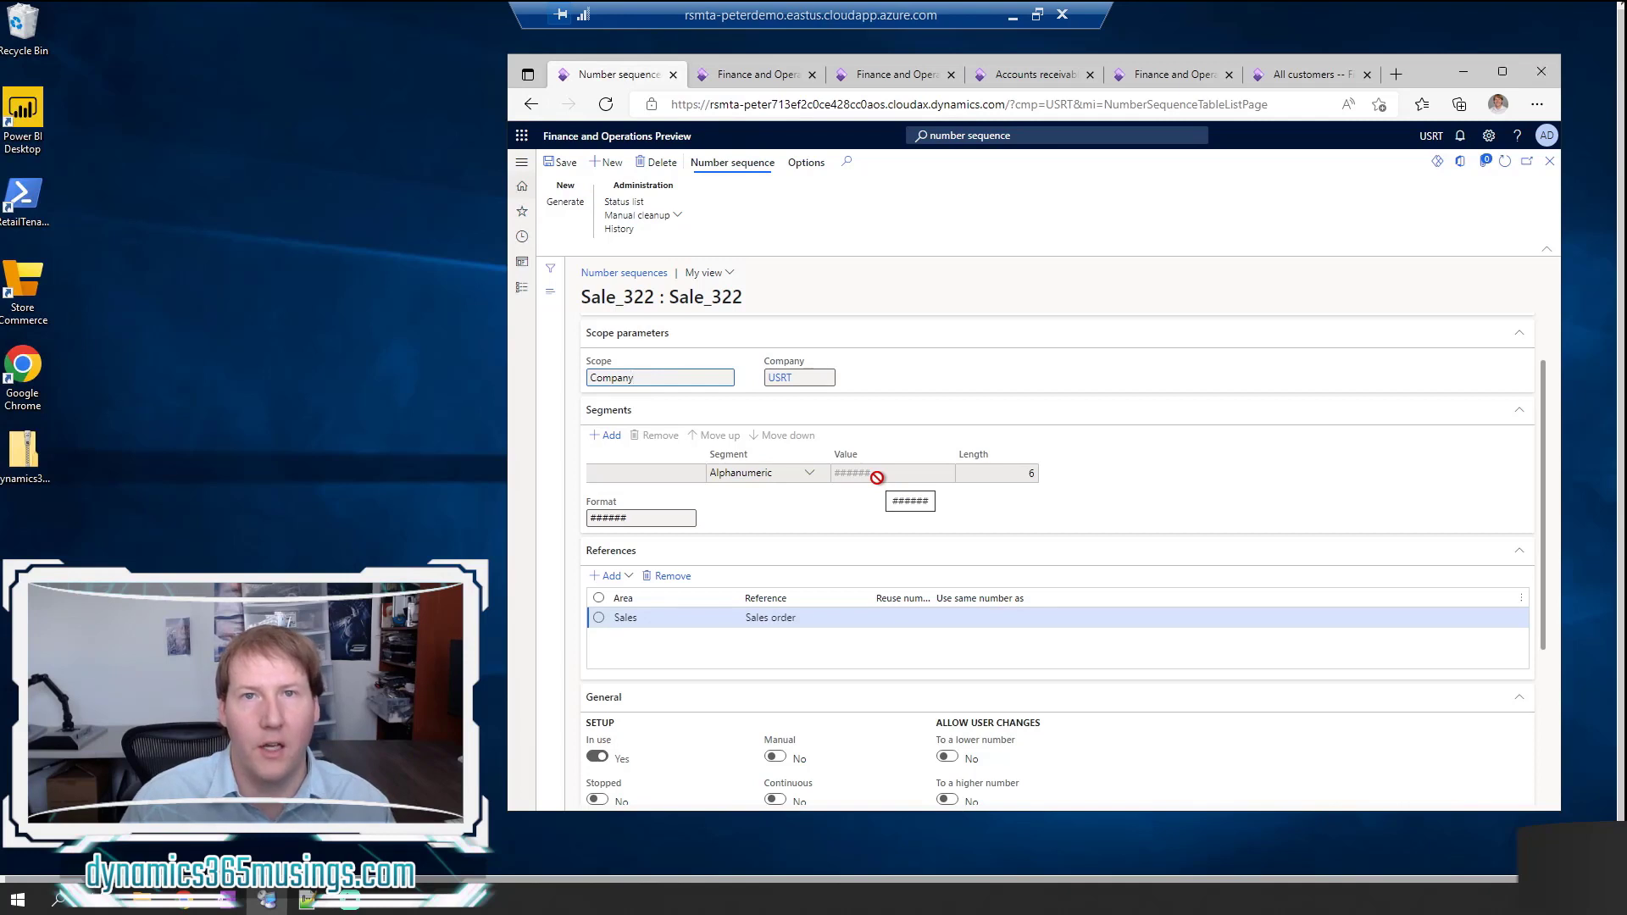
click(609, 437)
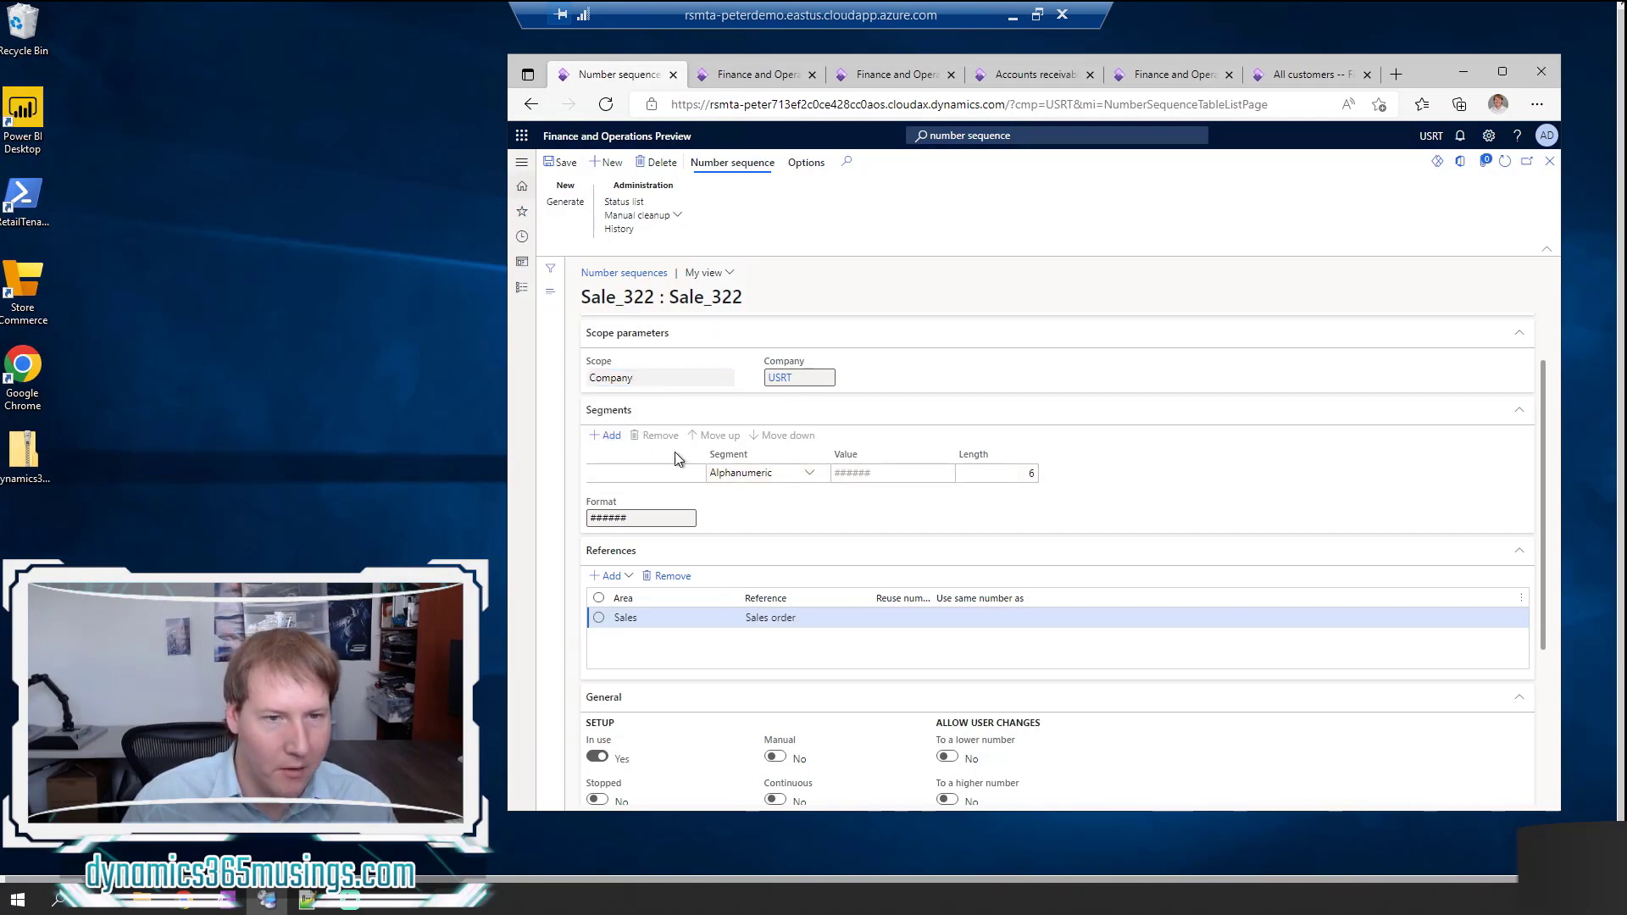
click(810, 473)
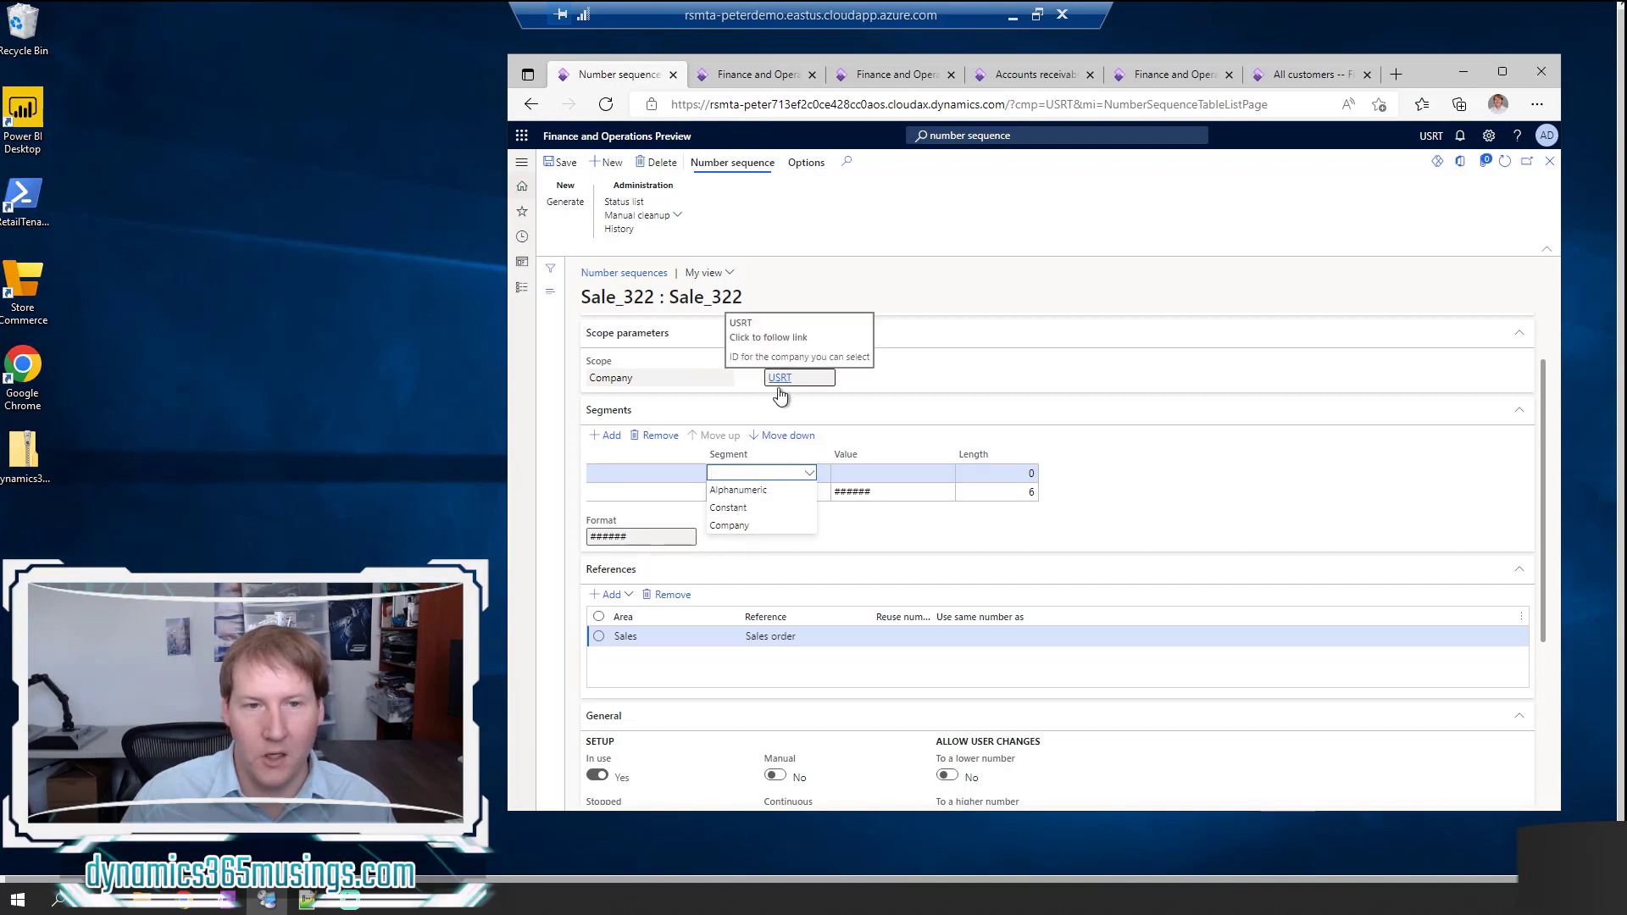
click(747, 509)
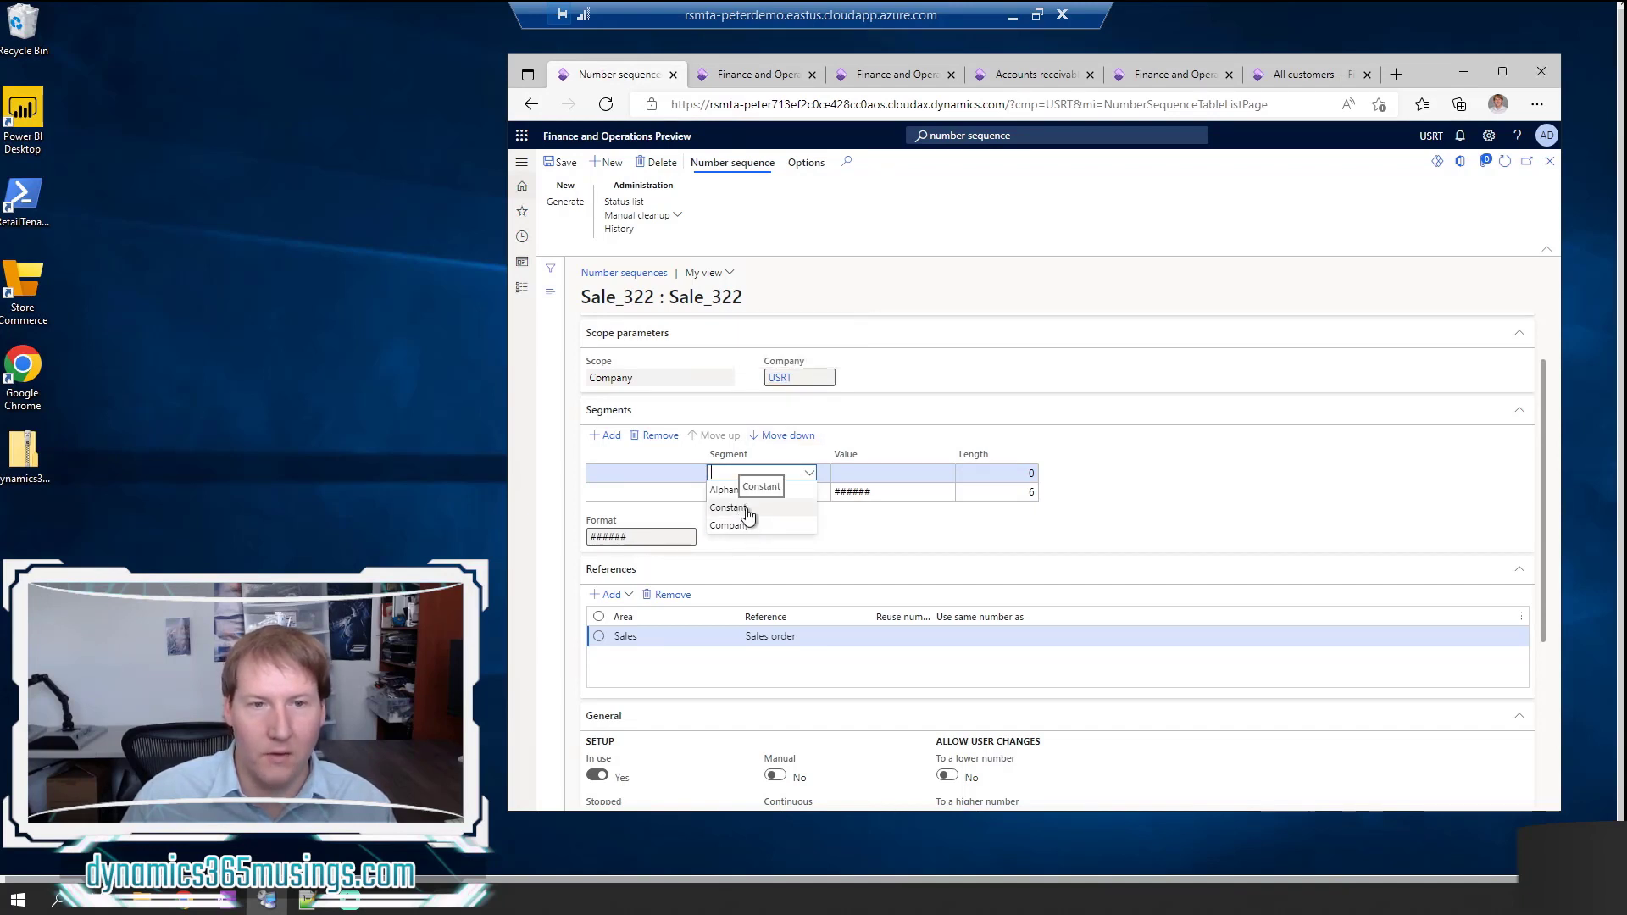
click(863, 475)
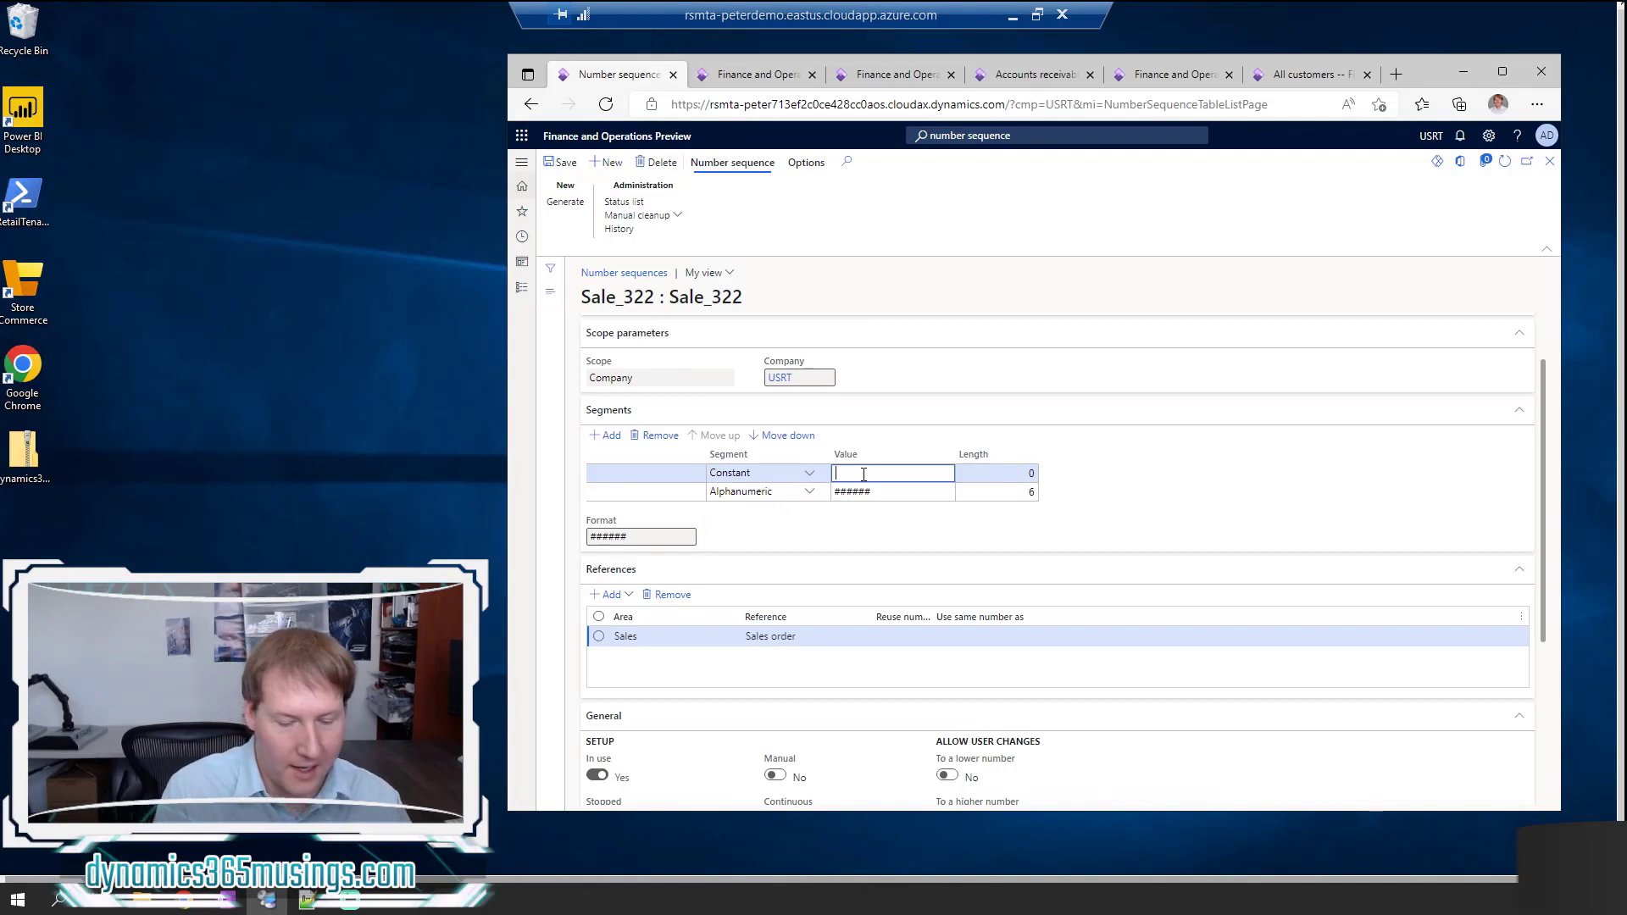
text(SO-)
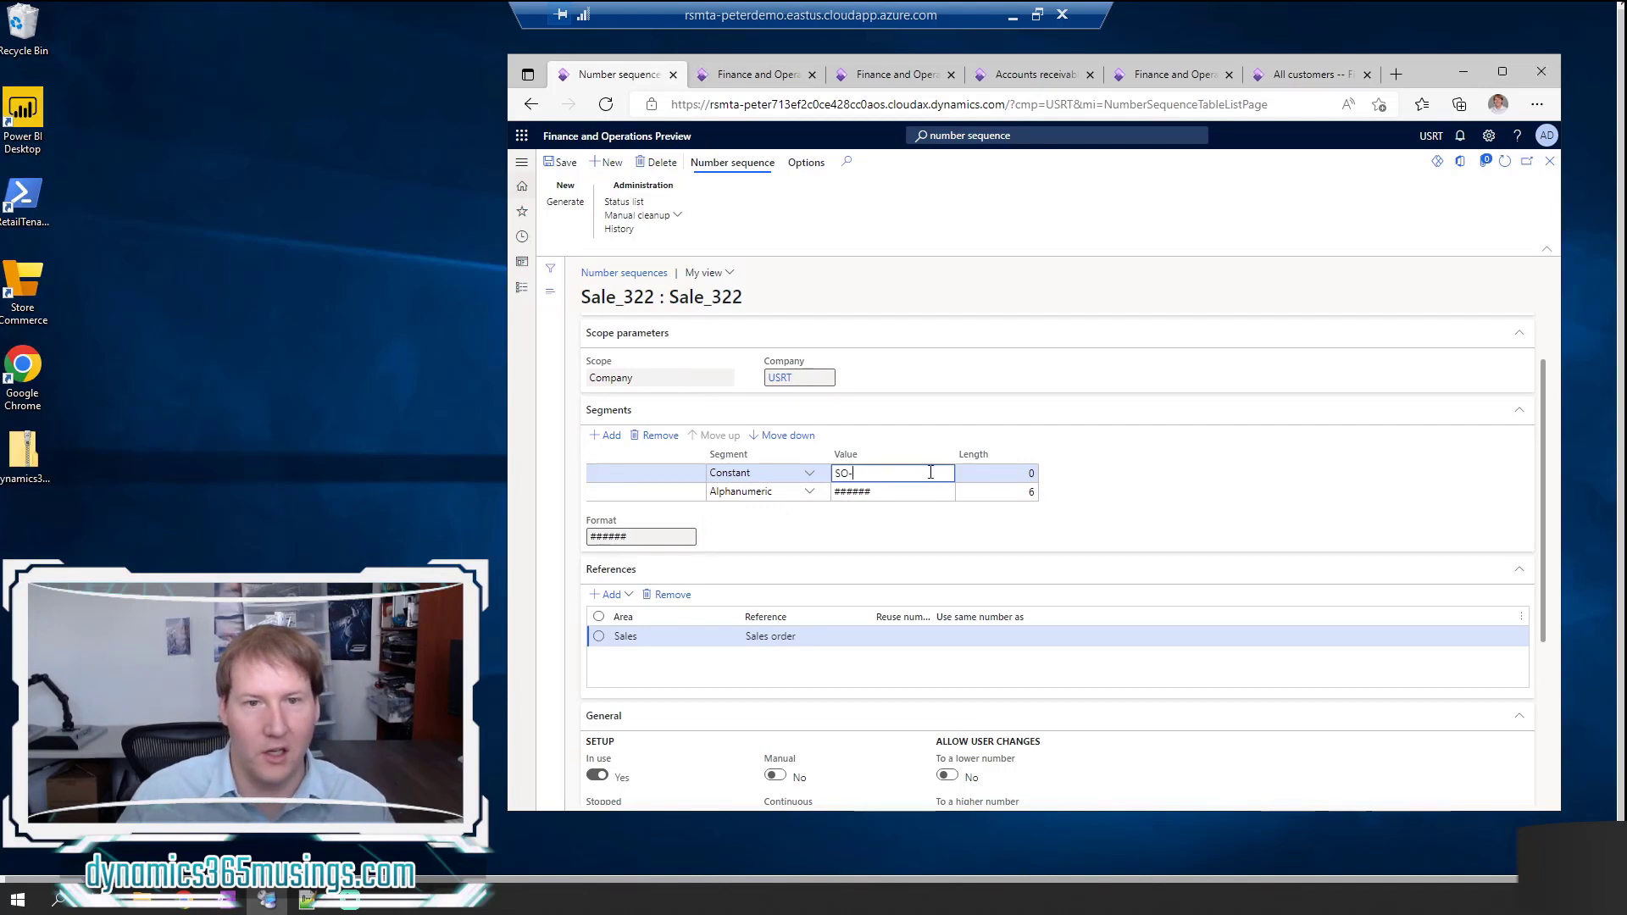
key(Tab)
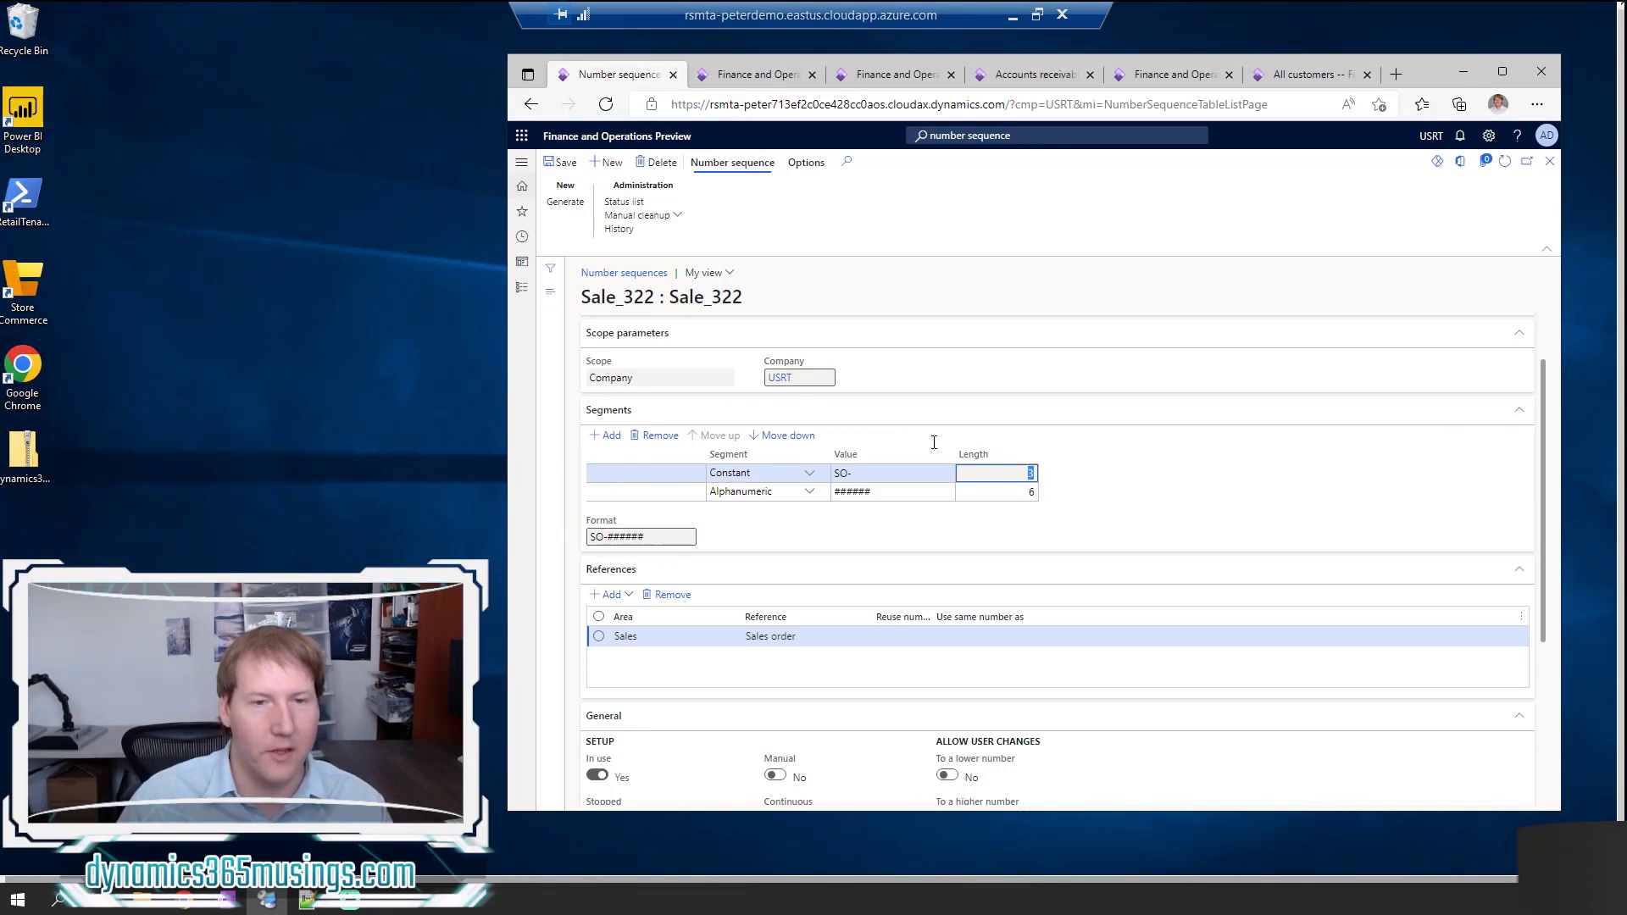
Step: Select the number sequence's Sales order reference and decline to accept the sequence change
scroll(889, 585, down, 2)
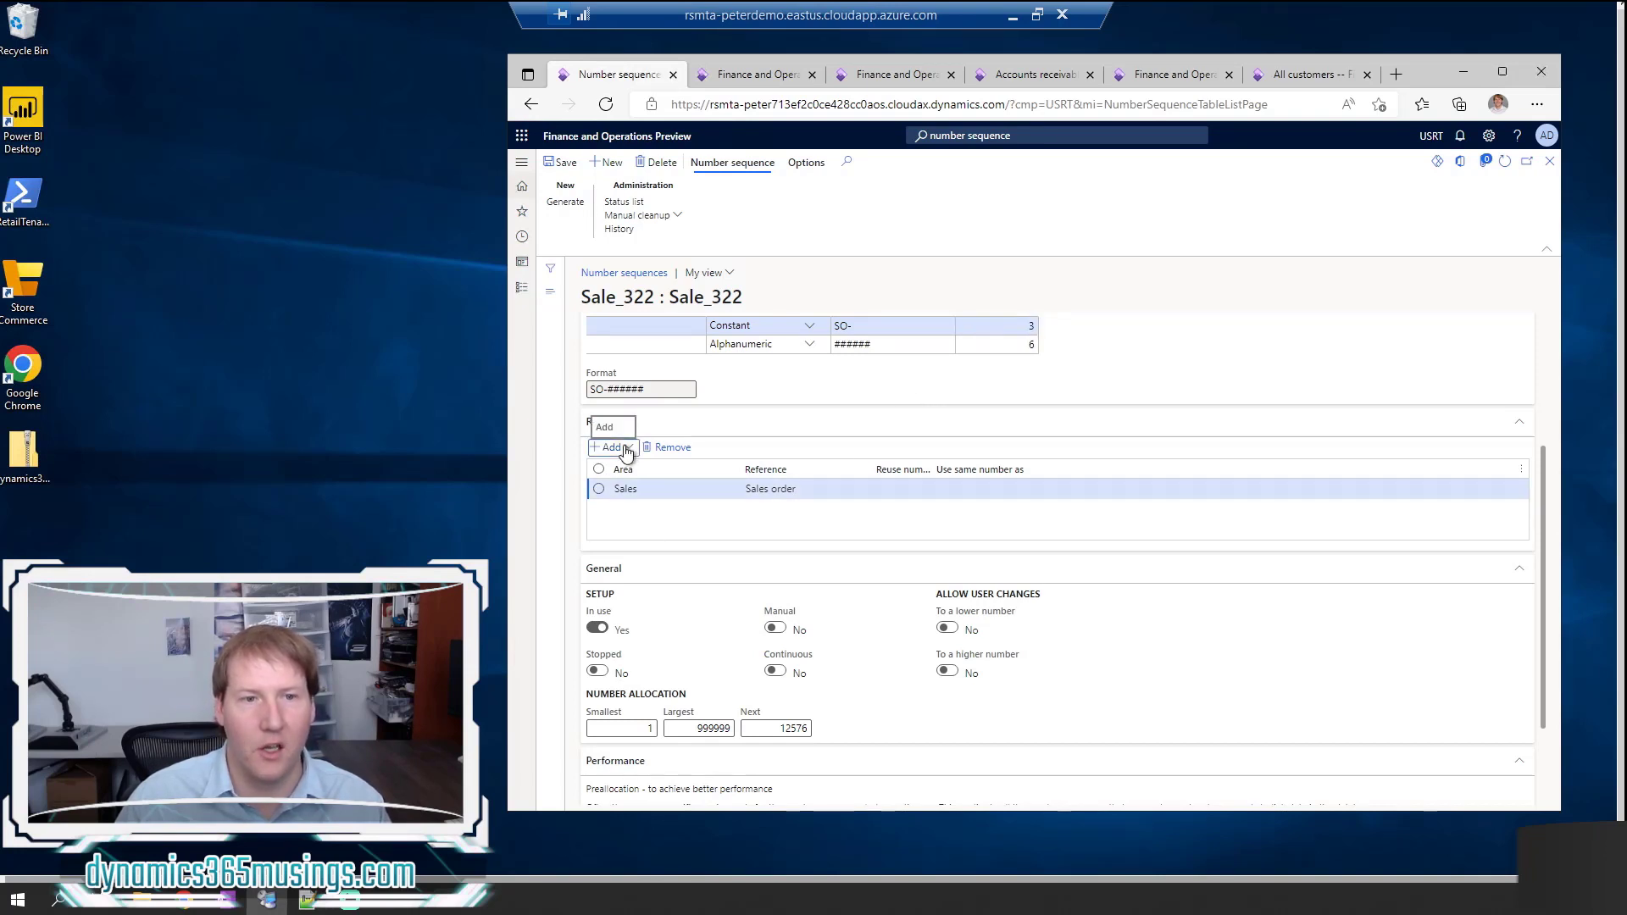
click(765, 485)
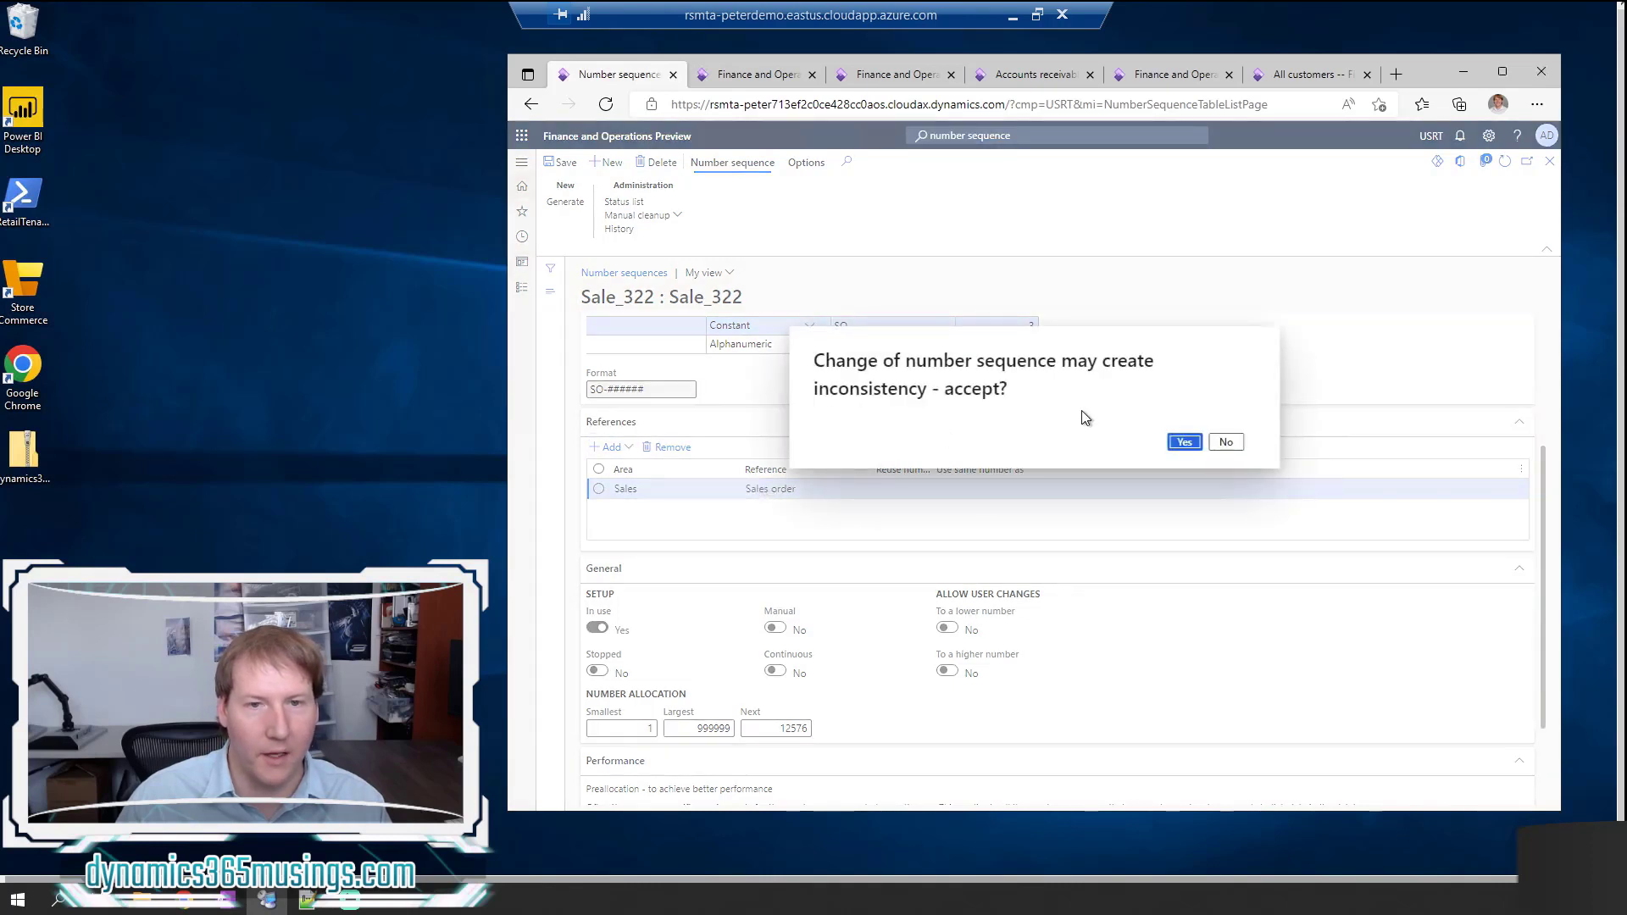
click(1226, 442)
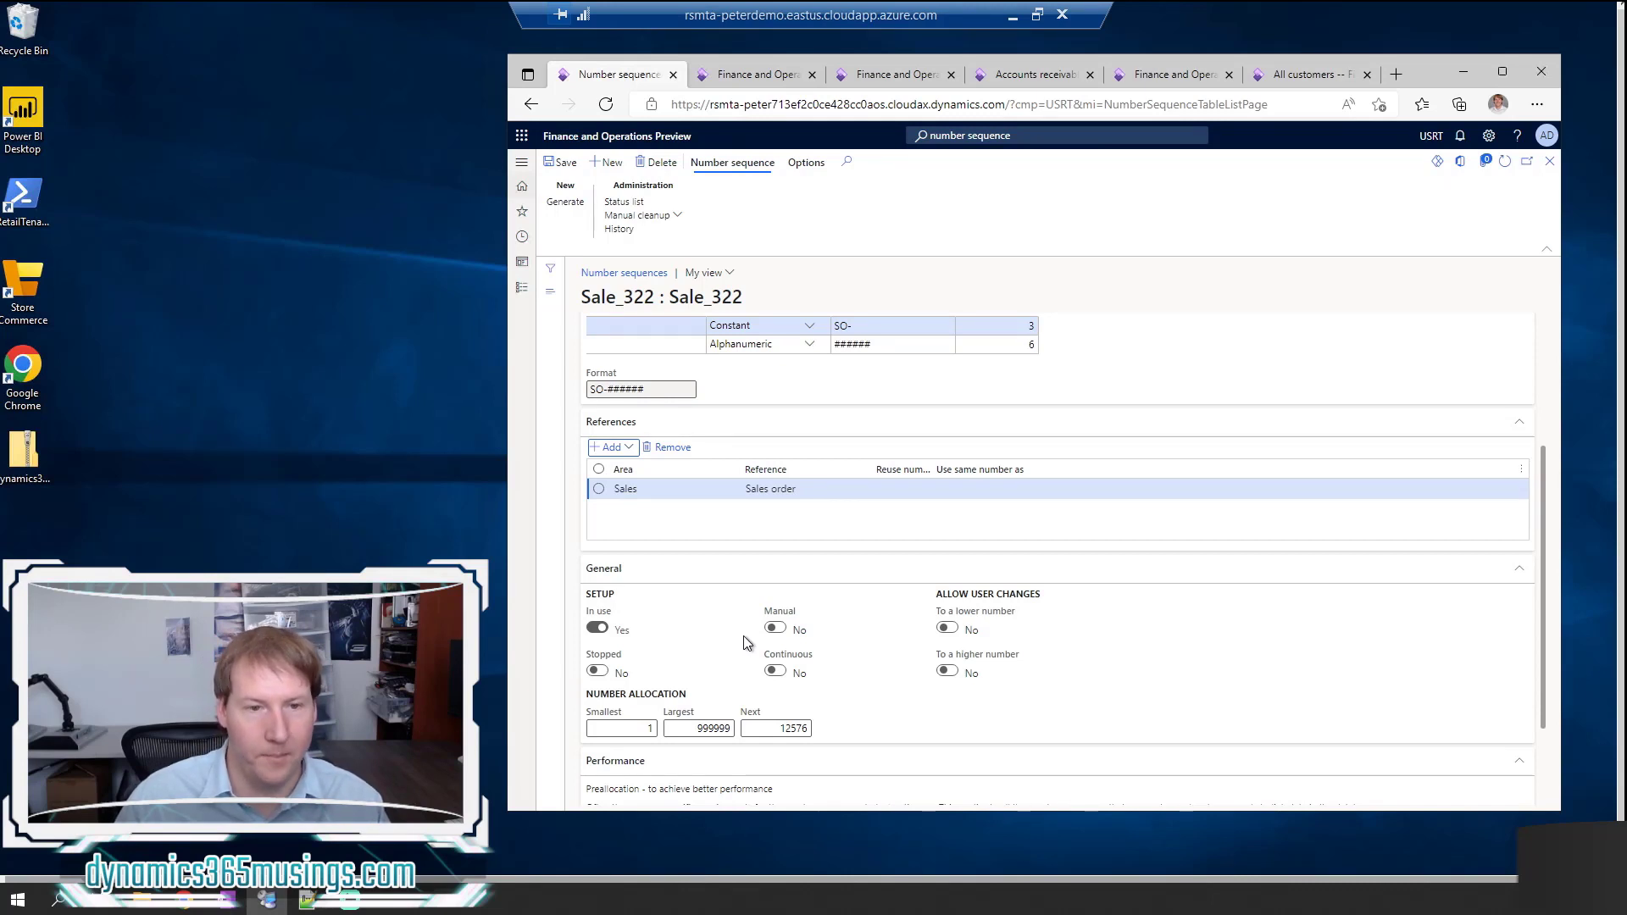
Step: Examine the smallest and largest numbers in the sequence's number allocation against the length of its format
click(617, 734)
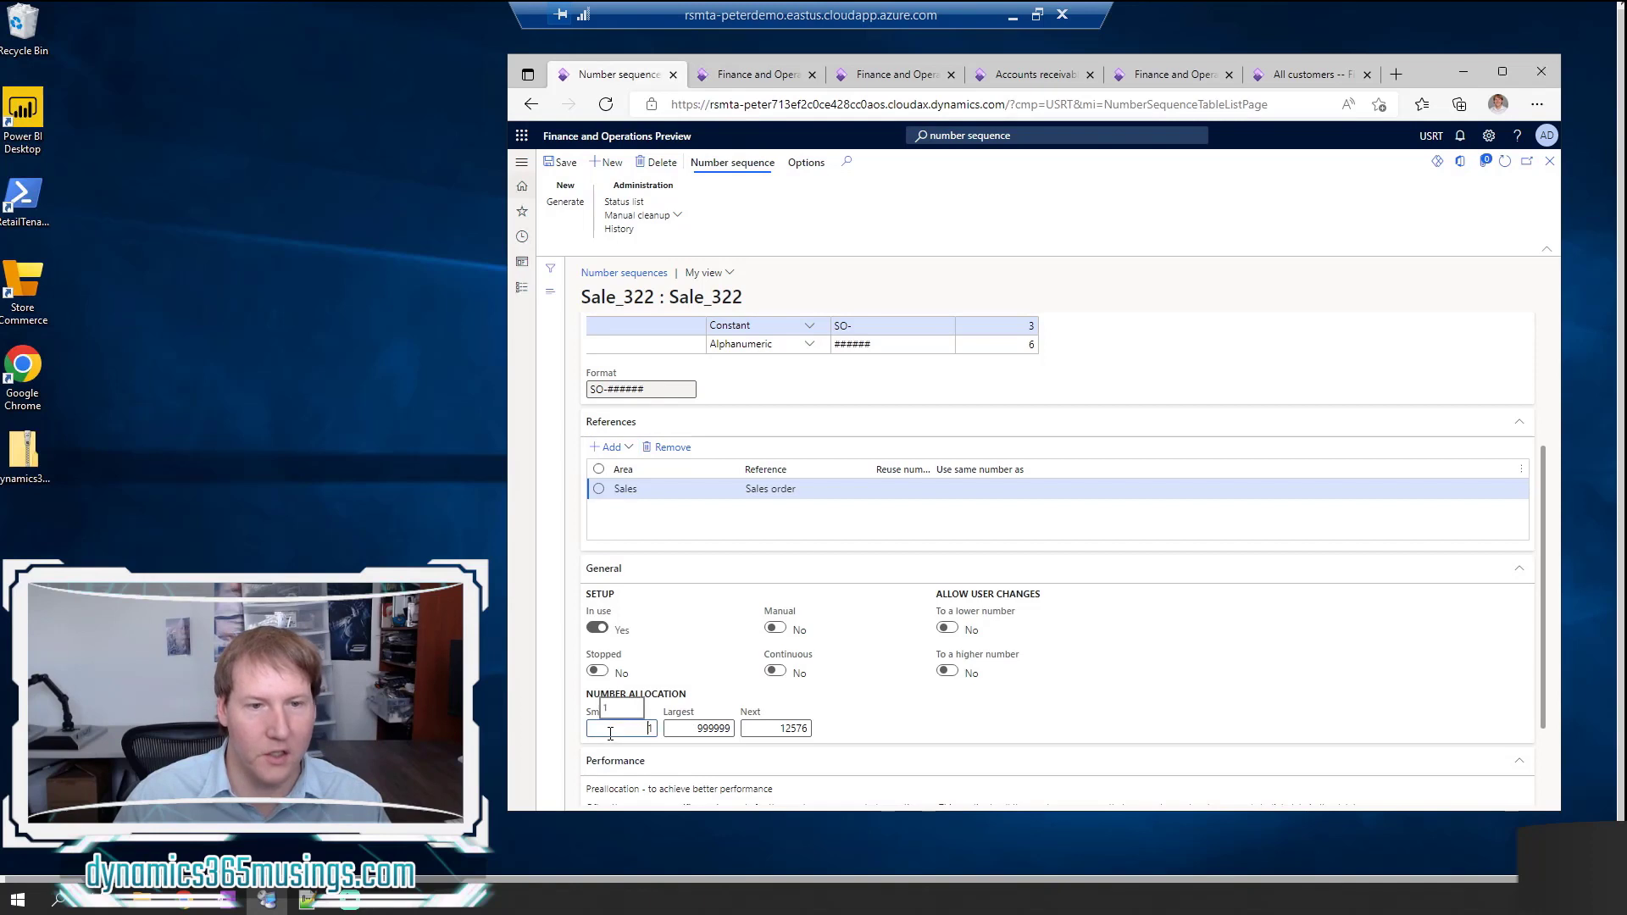
click(681, 731)
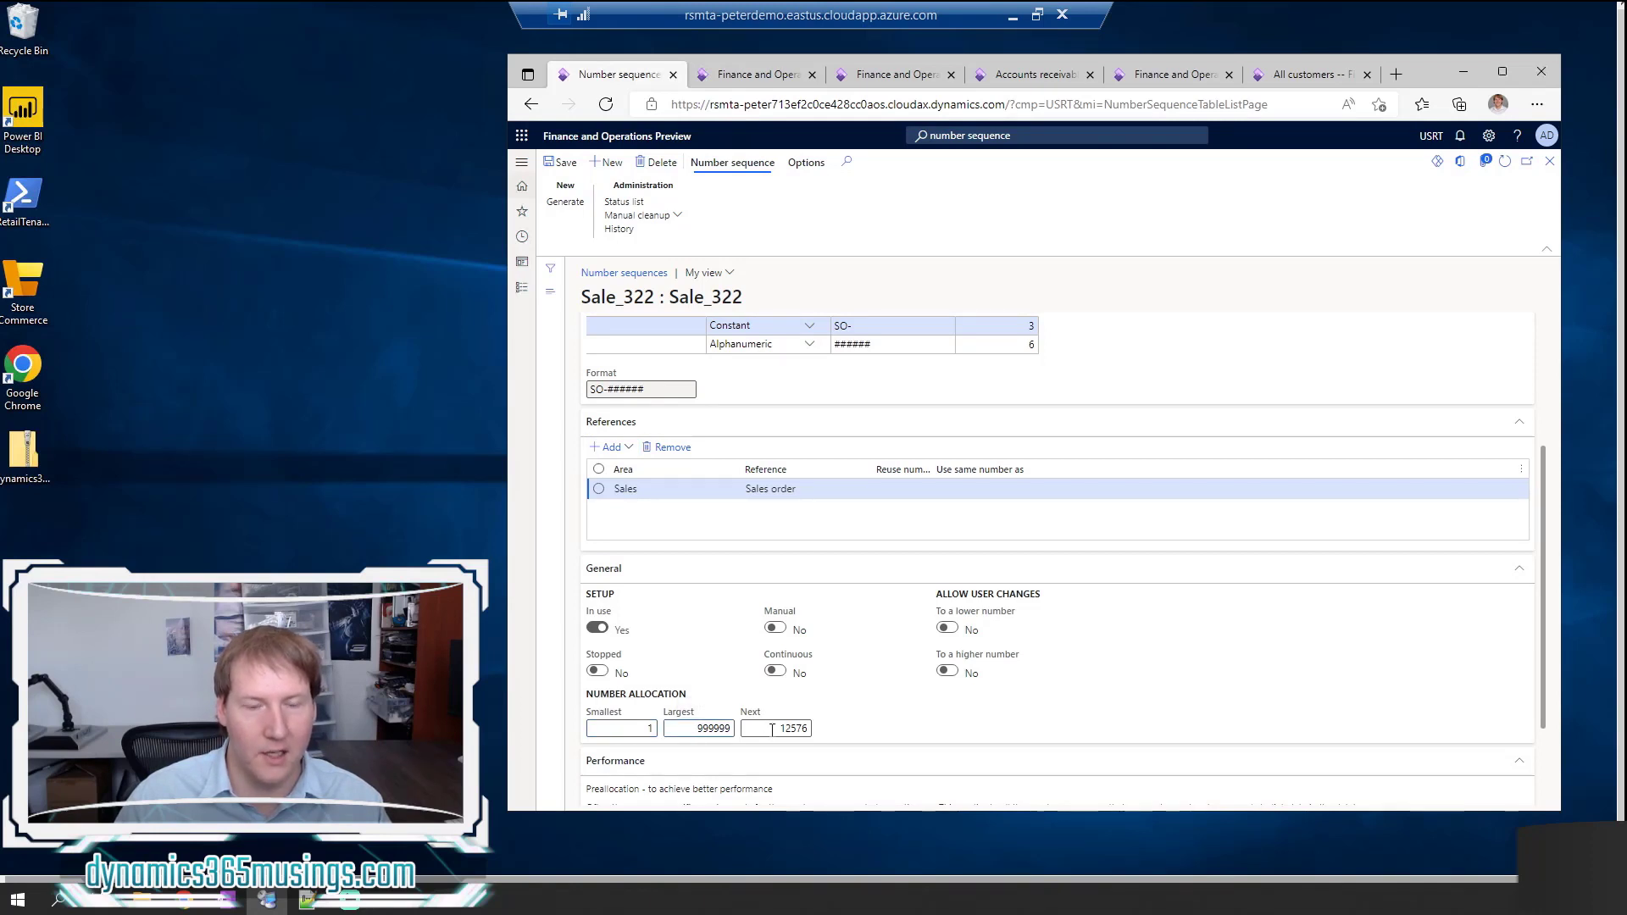
double_click(683, 730)
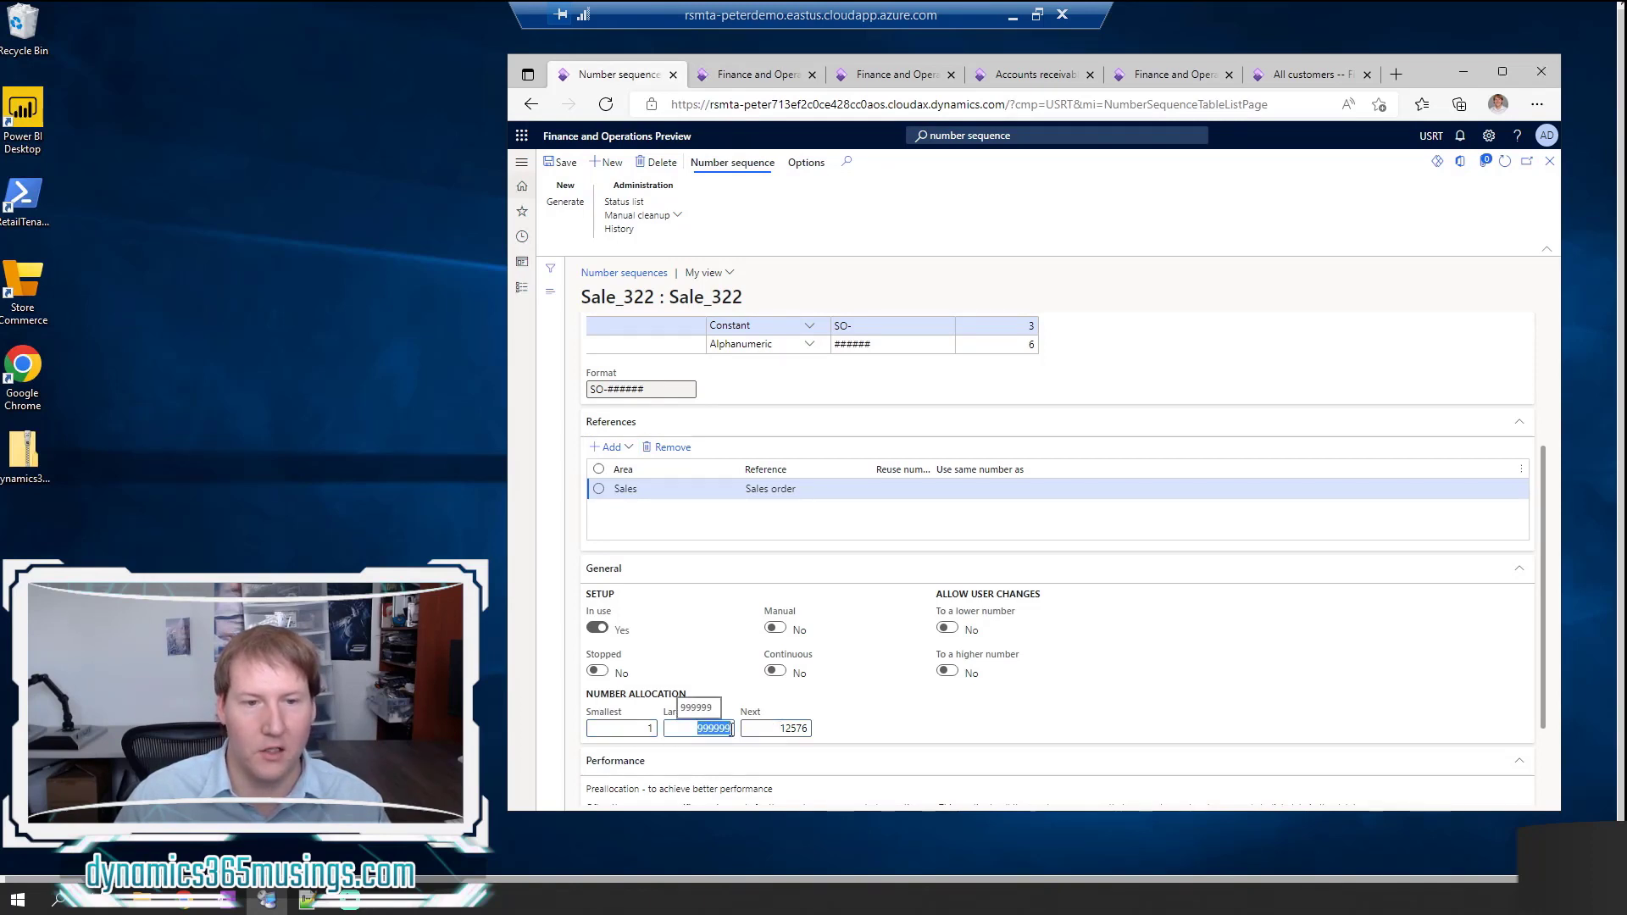
click(638, 732)
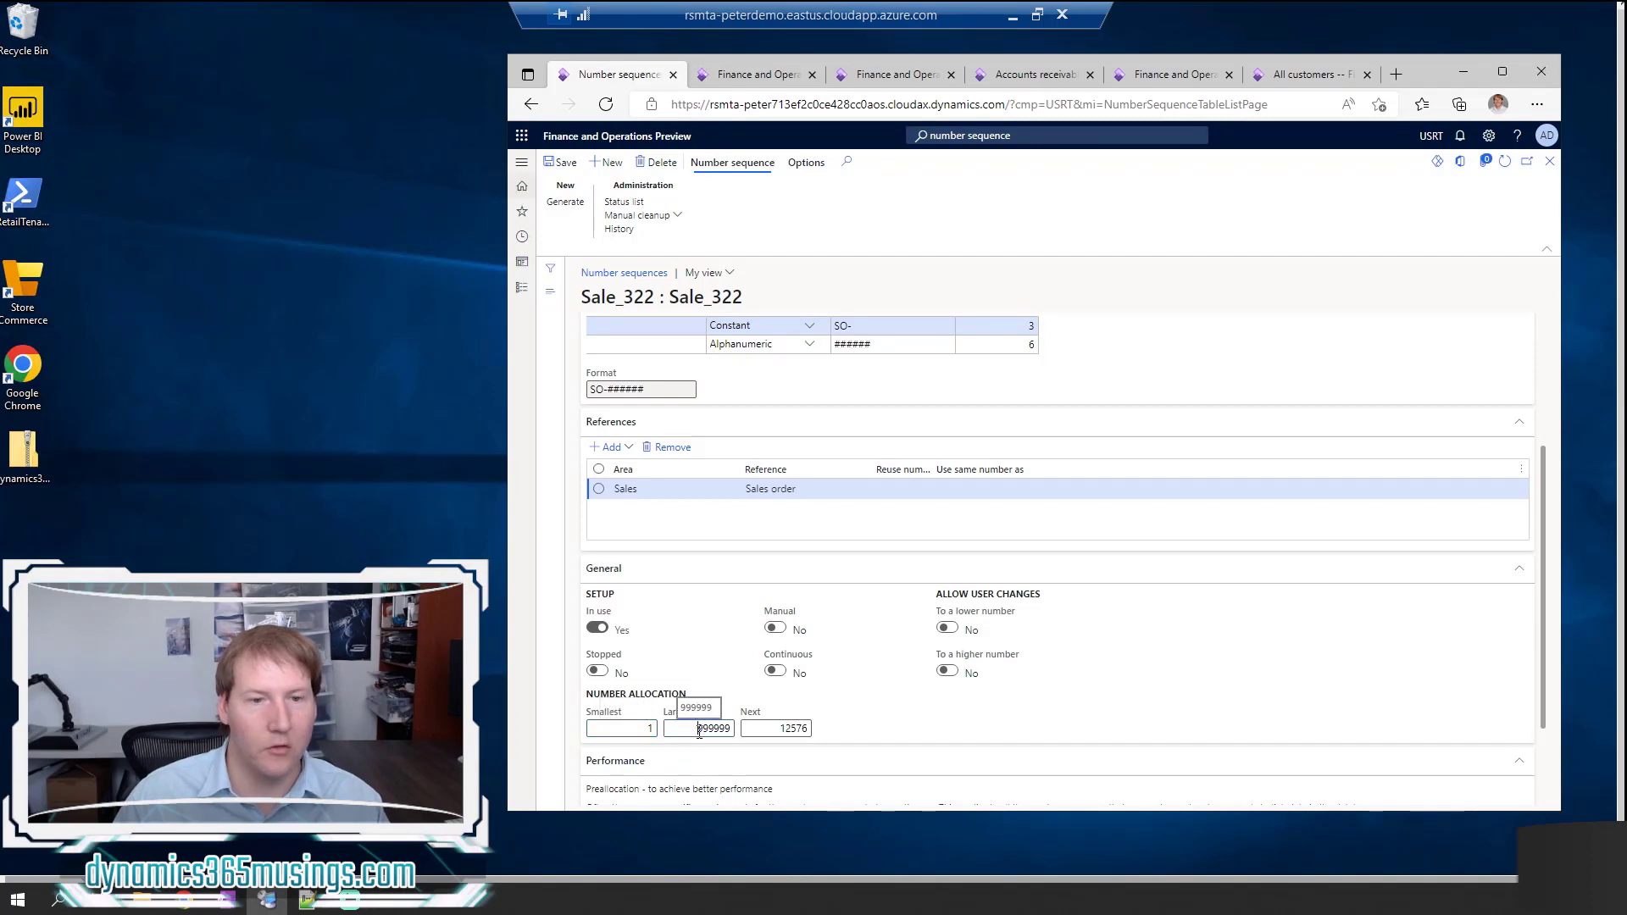
click(725, 729)
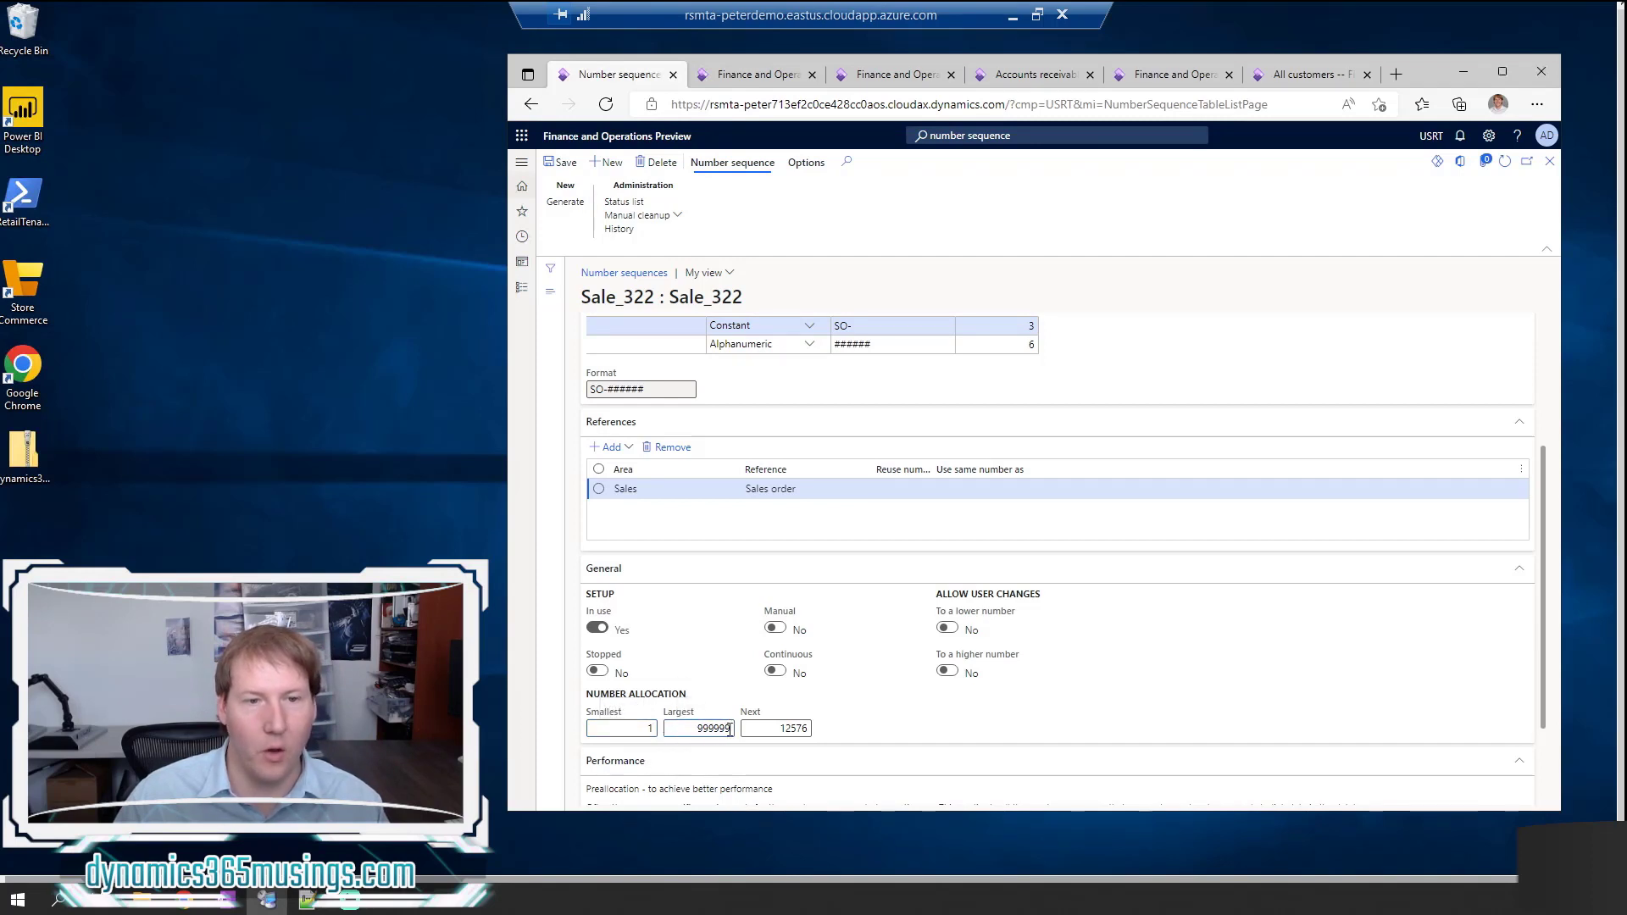
mouse_move(618, 389)
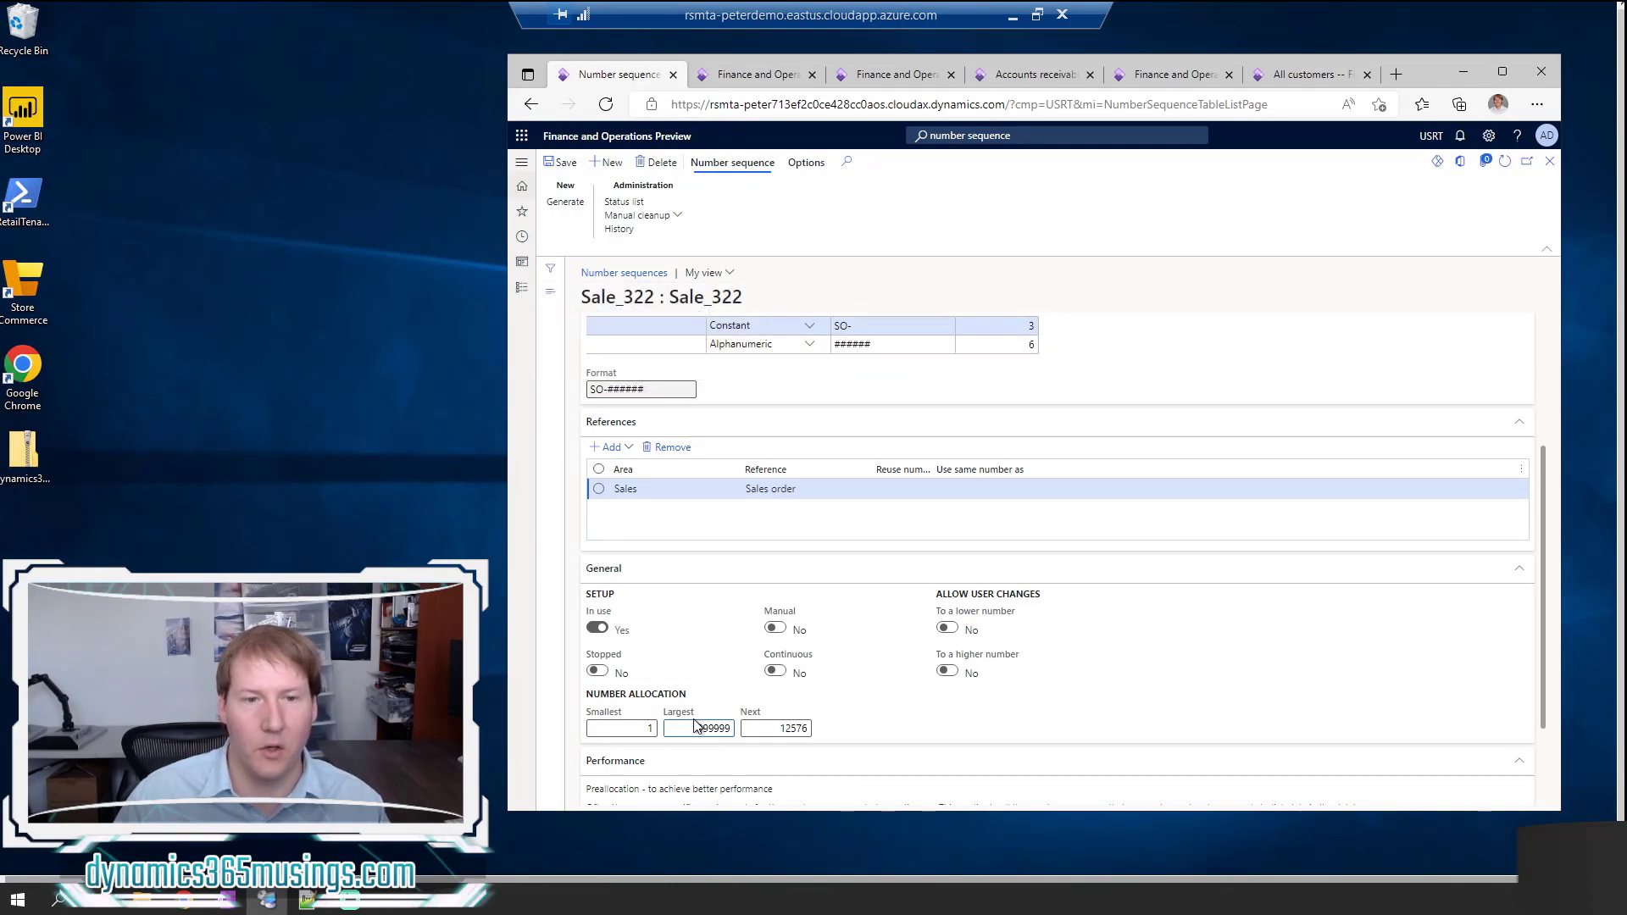
drag(714, 728, 731, 728)
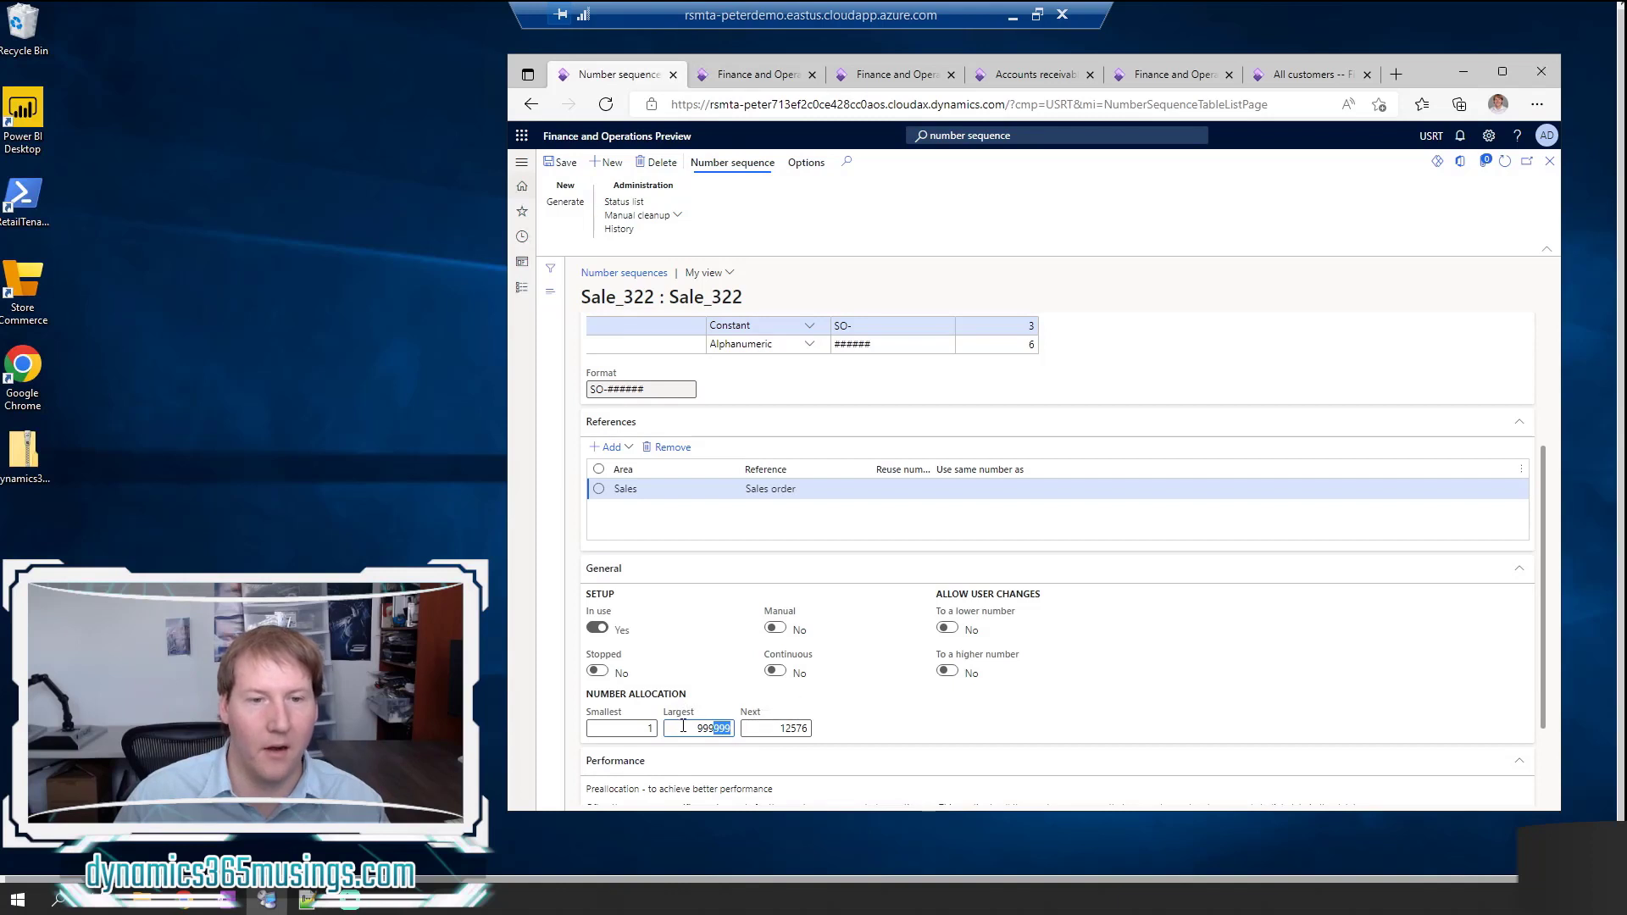
Step: Lengthen the alphanumeric segment to ####### and set the largest number of the allocation to 9999999
click(811, 728)
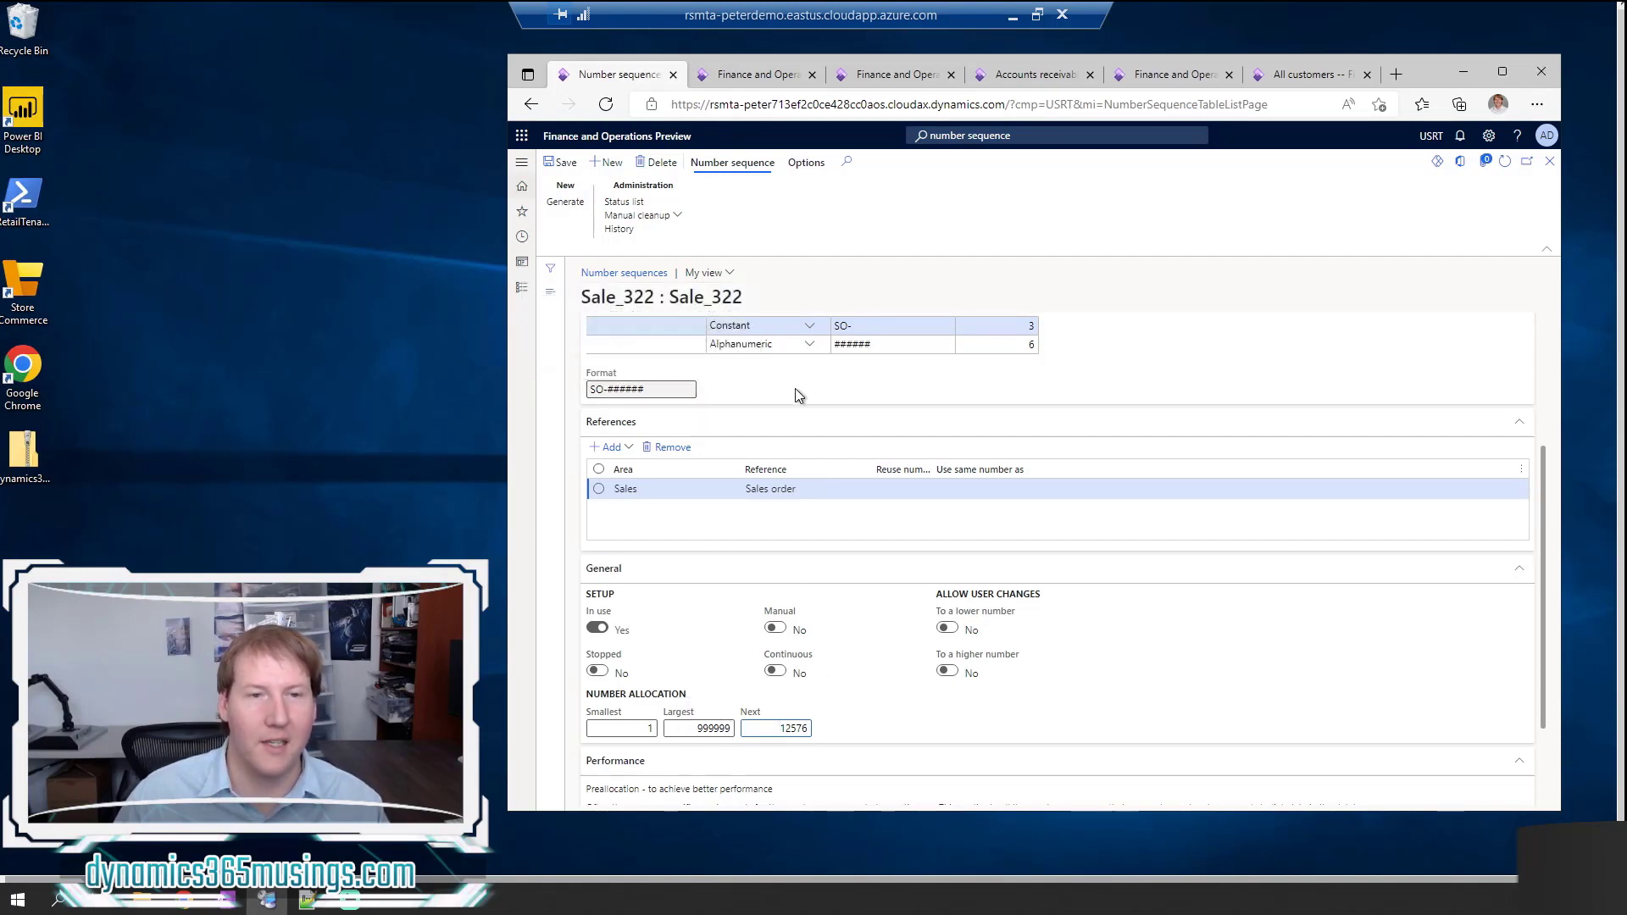
click(889, 345)
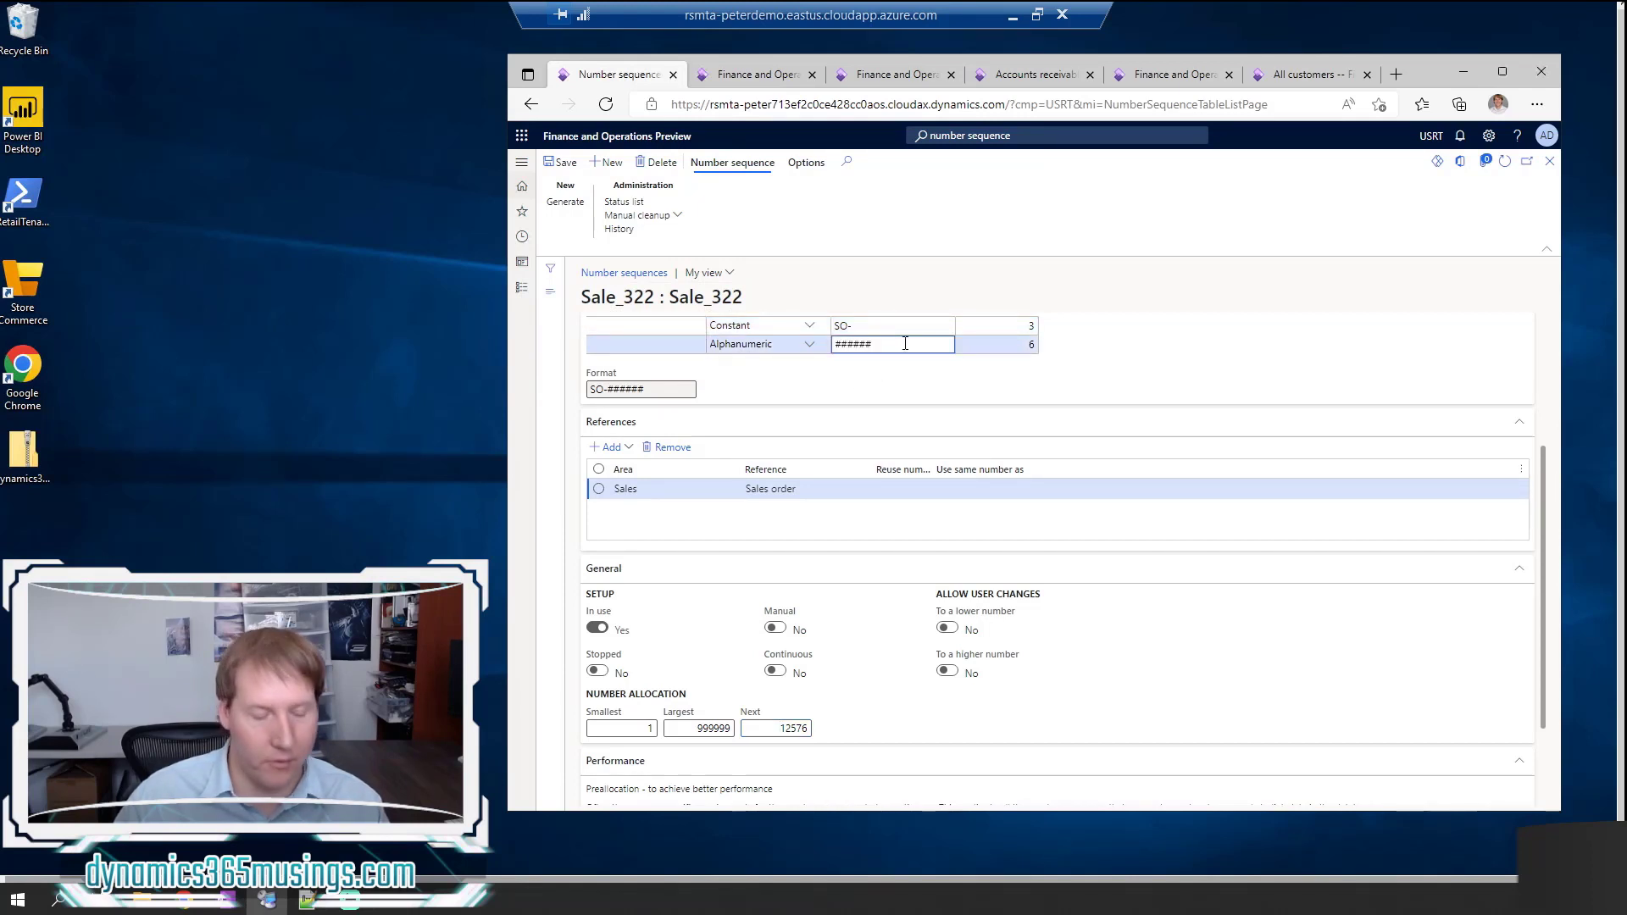
text(#)
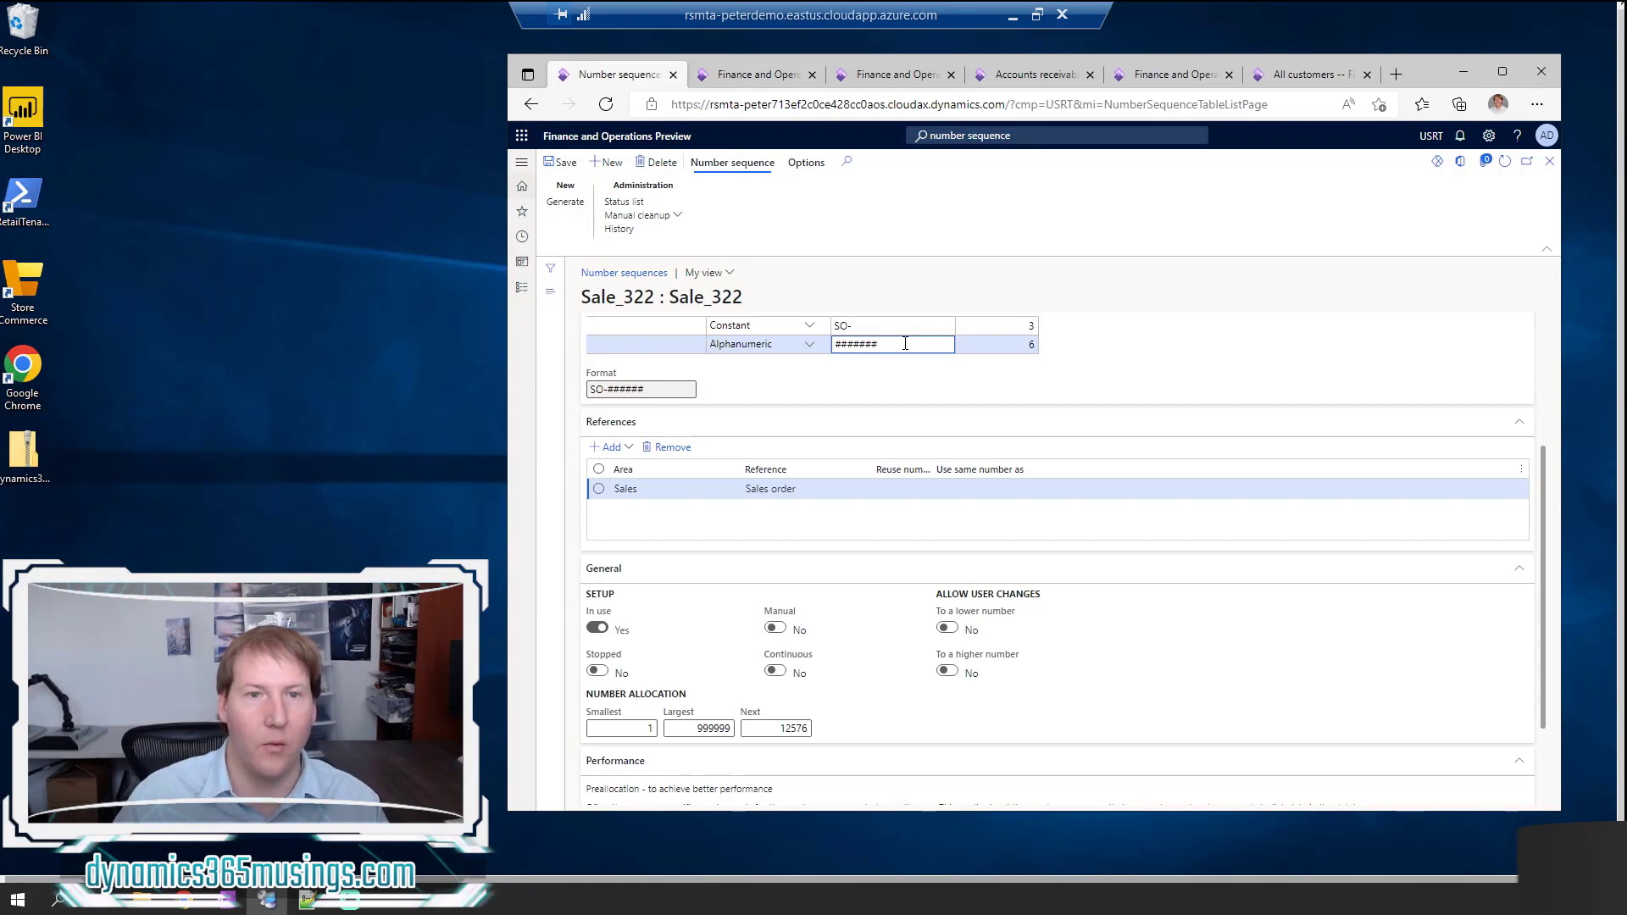
key(Tab)
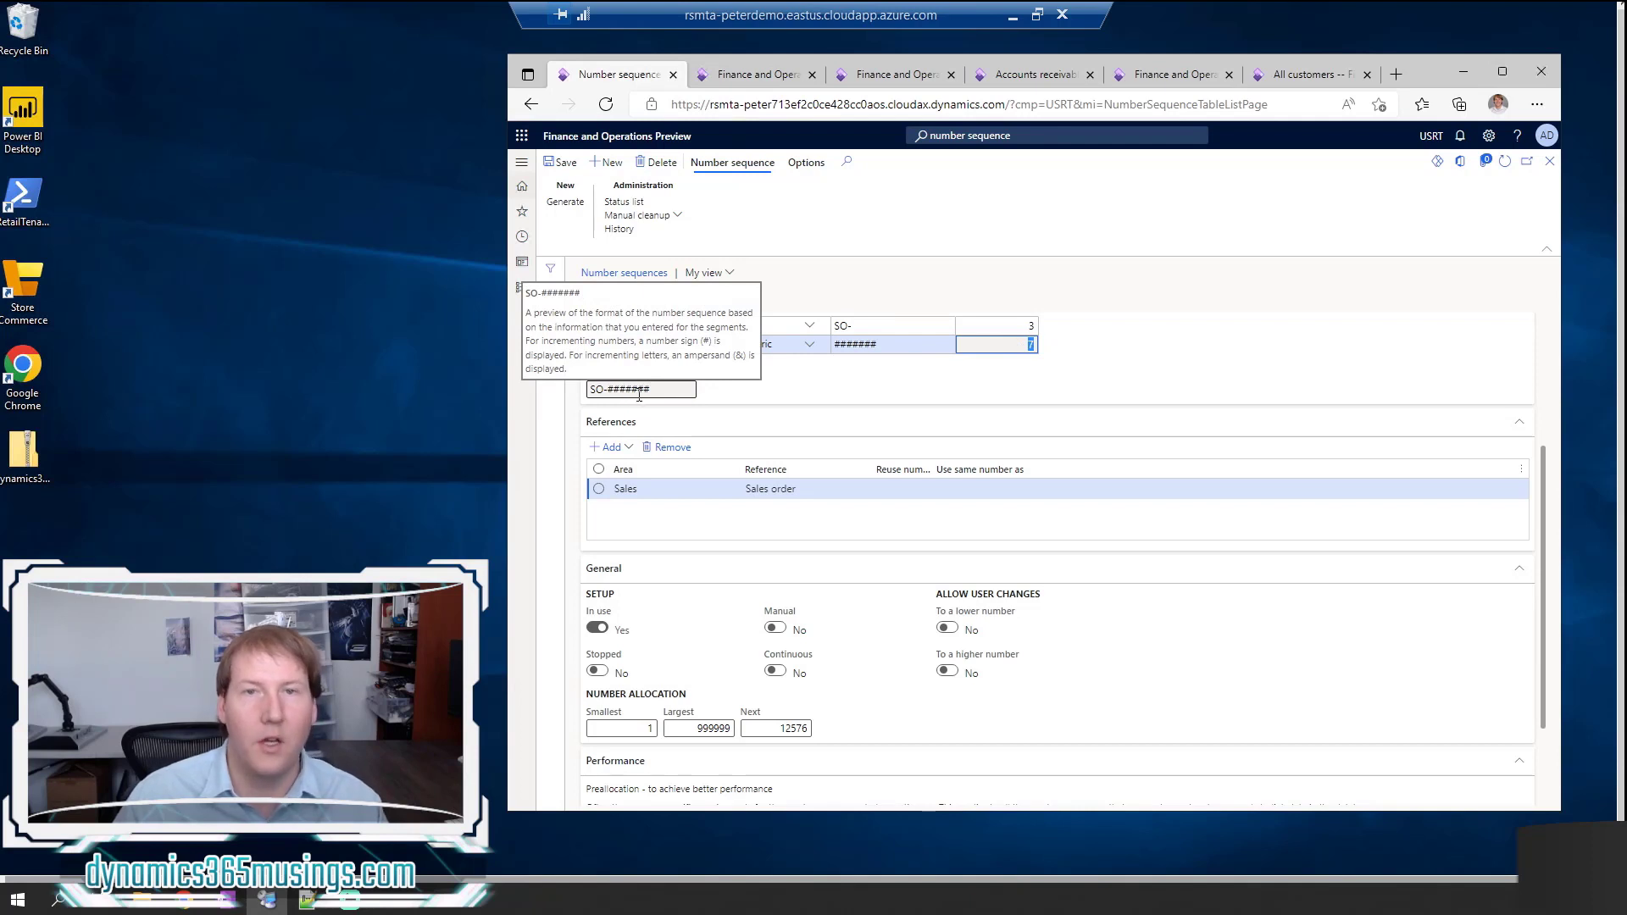
click(689, 728)
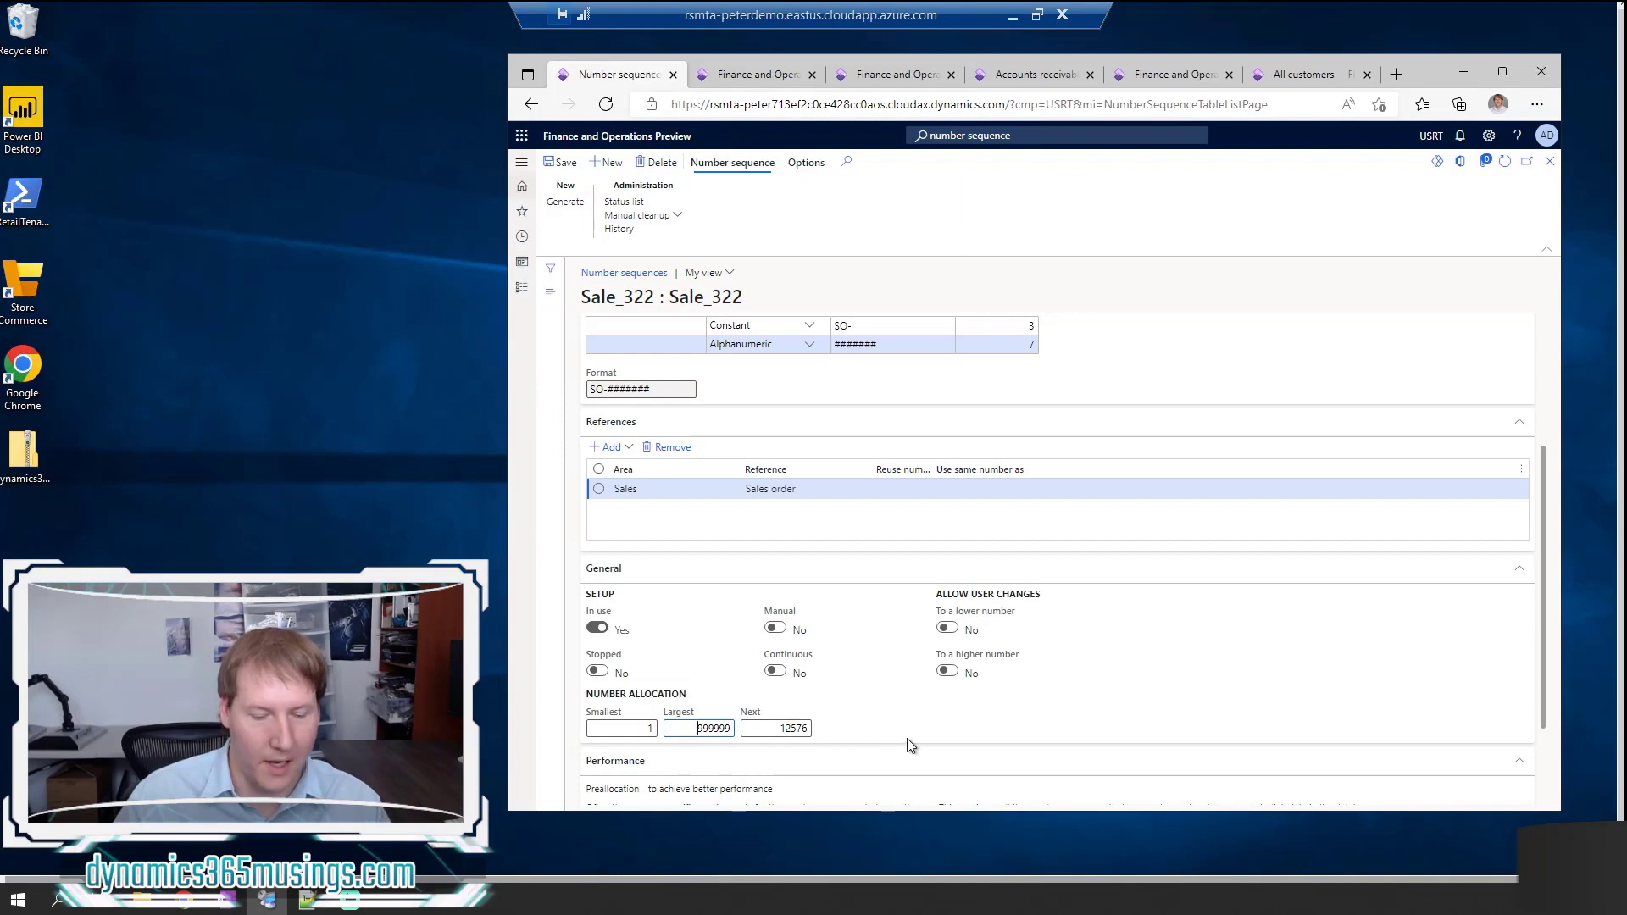
text(9)
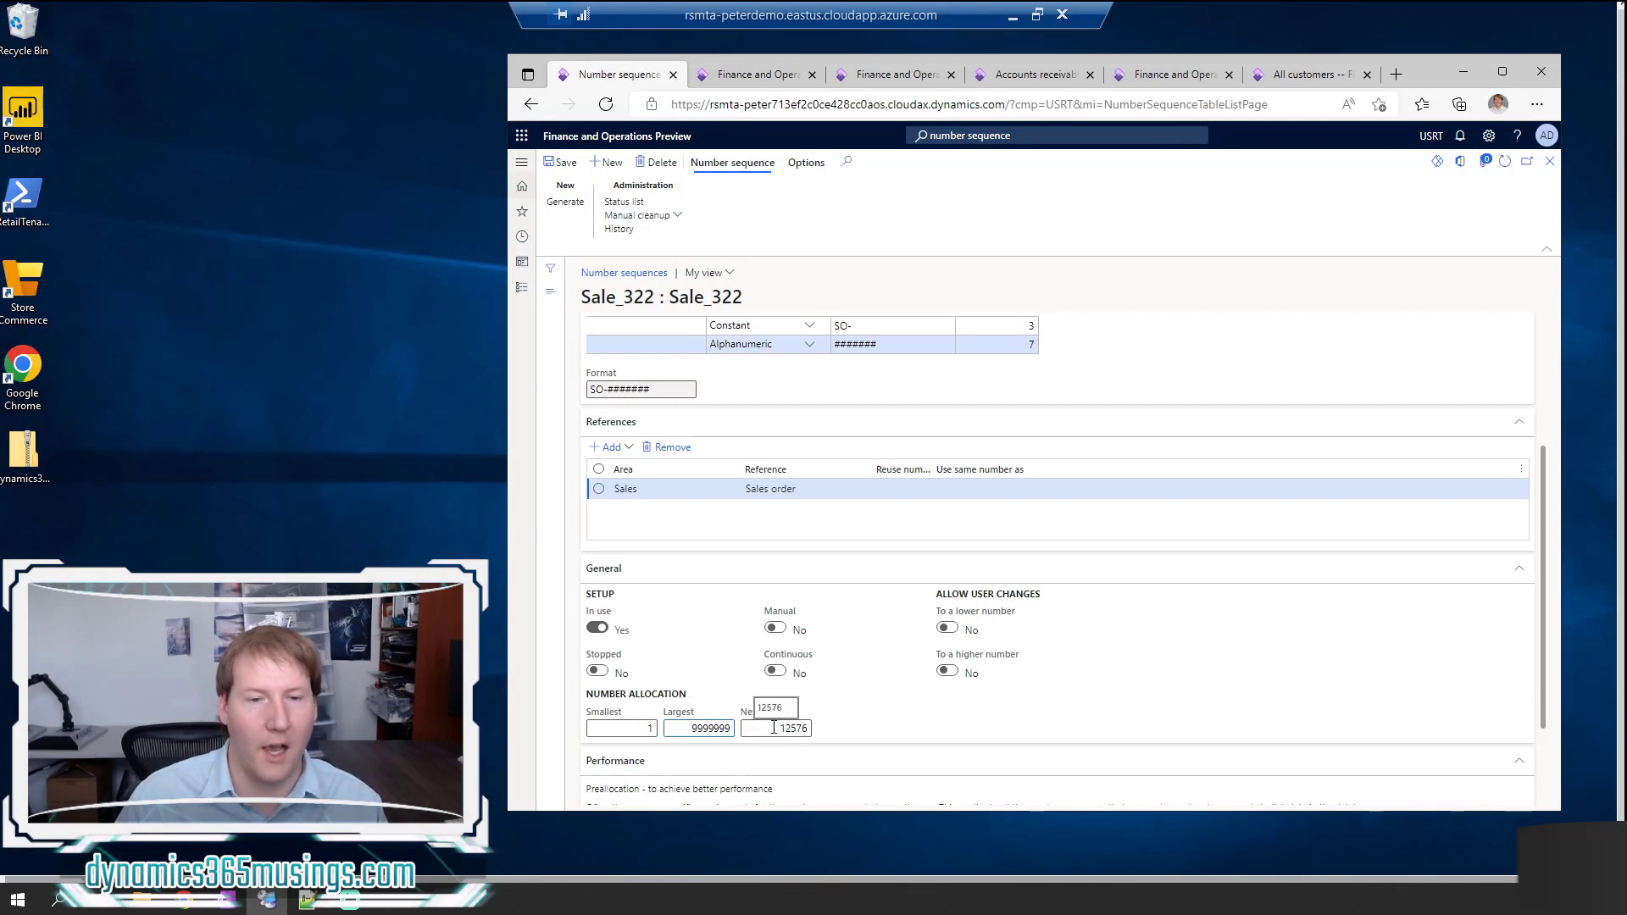
Step: Examine the next number in the allocation and the Continuous setting of the number sequence
click(771, 729)
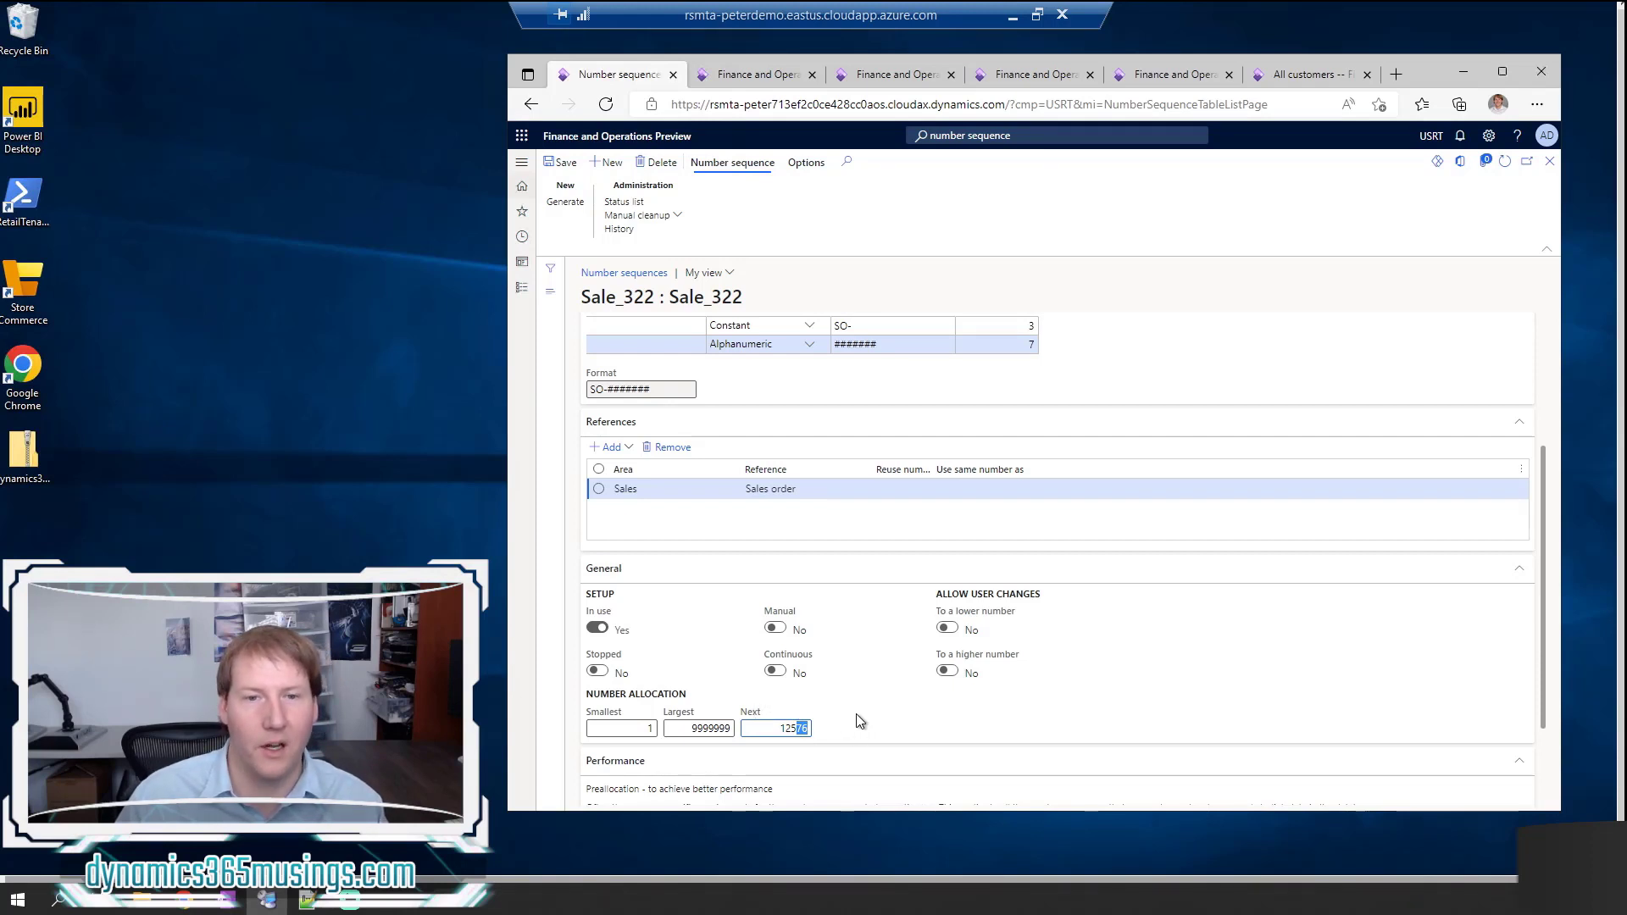
scroll(860, 721, down, 1)
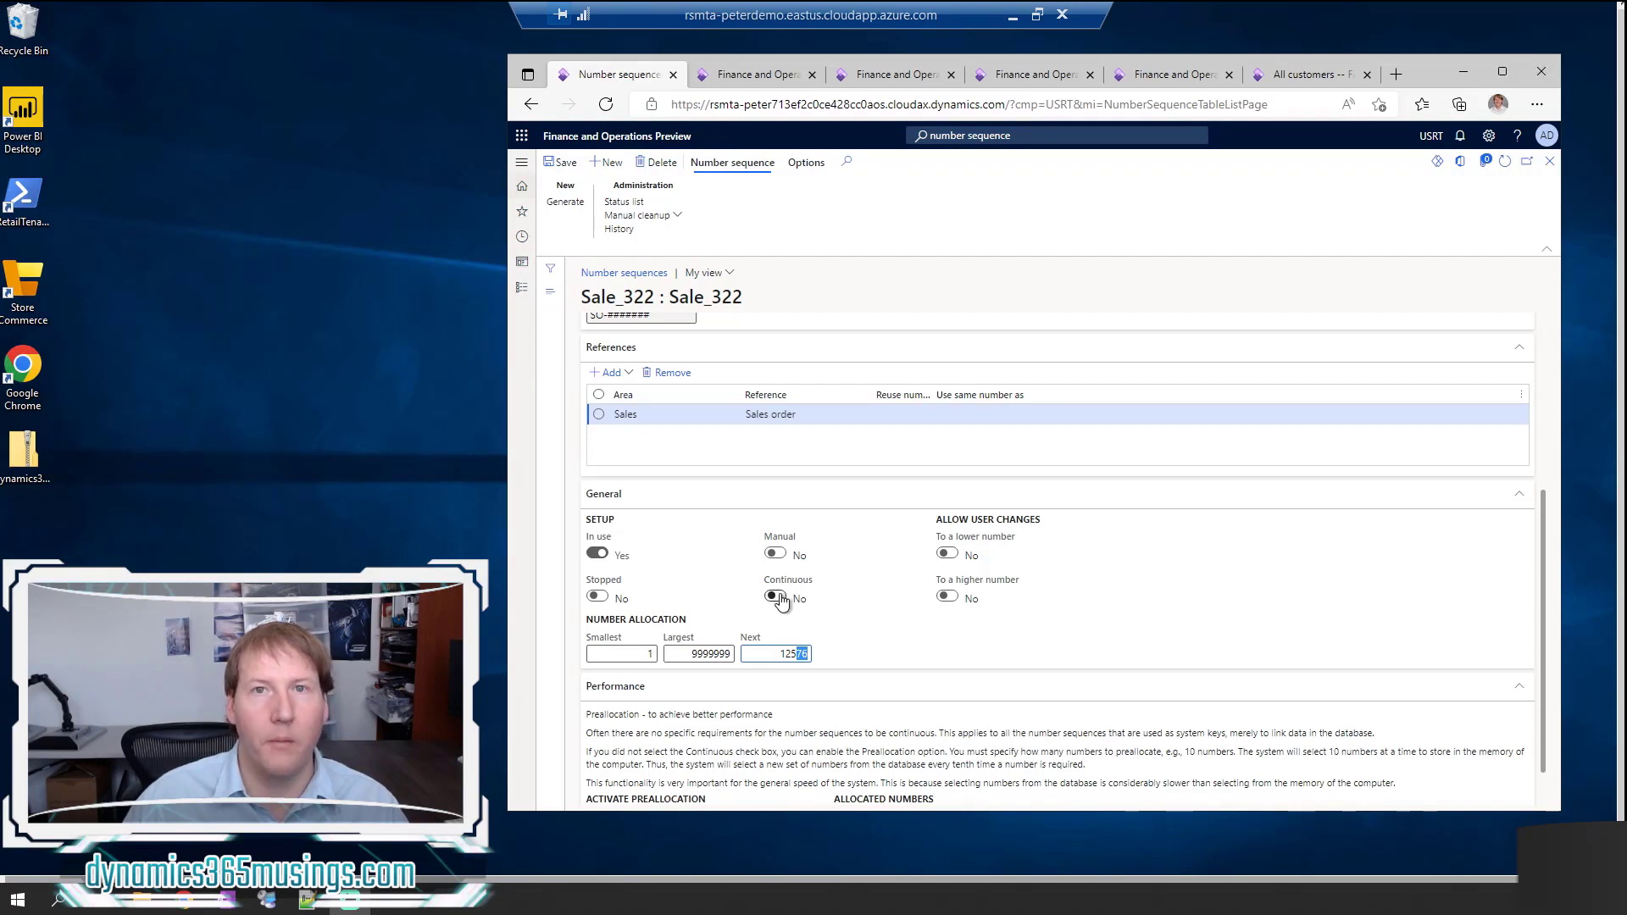
click(832, 600)
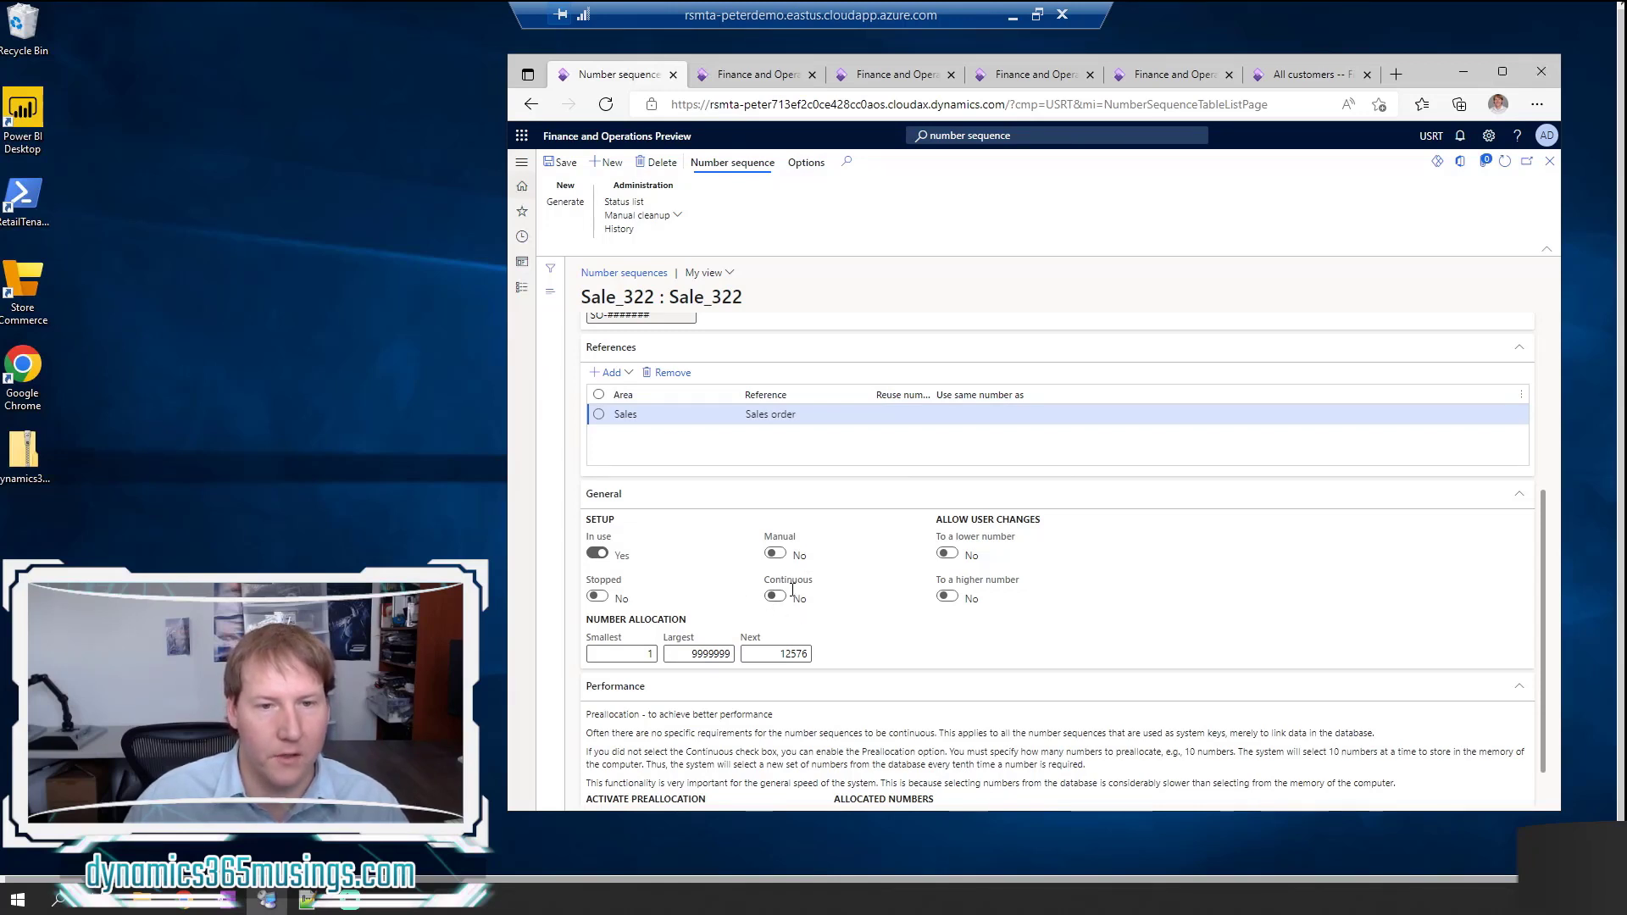
Step: Switch to the Number sequences overview page in Chrome and read its section on continuous and non-continuous number sequences
key(alt+Tab)
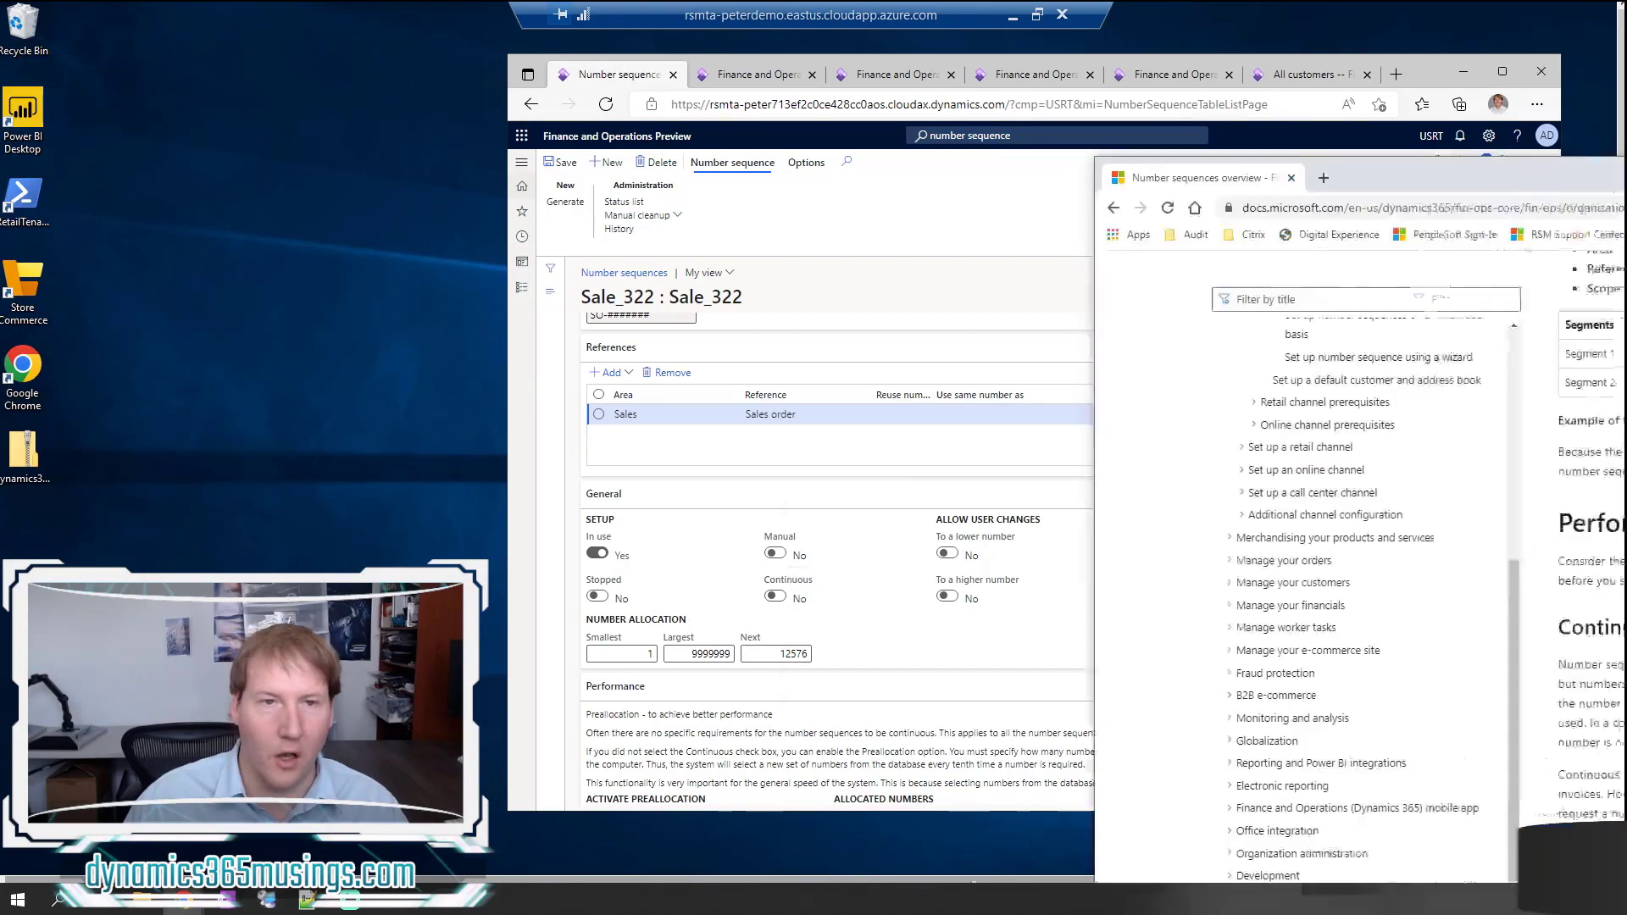
drag(1356, 85, 720, 27)
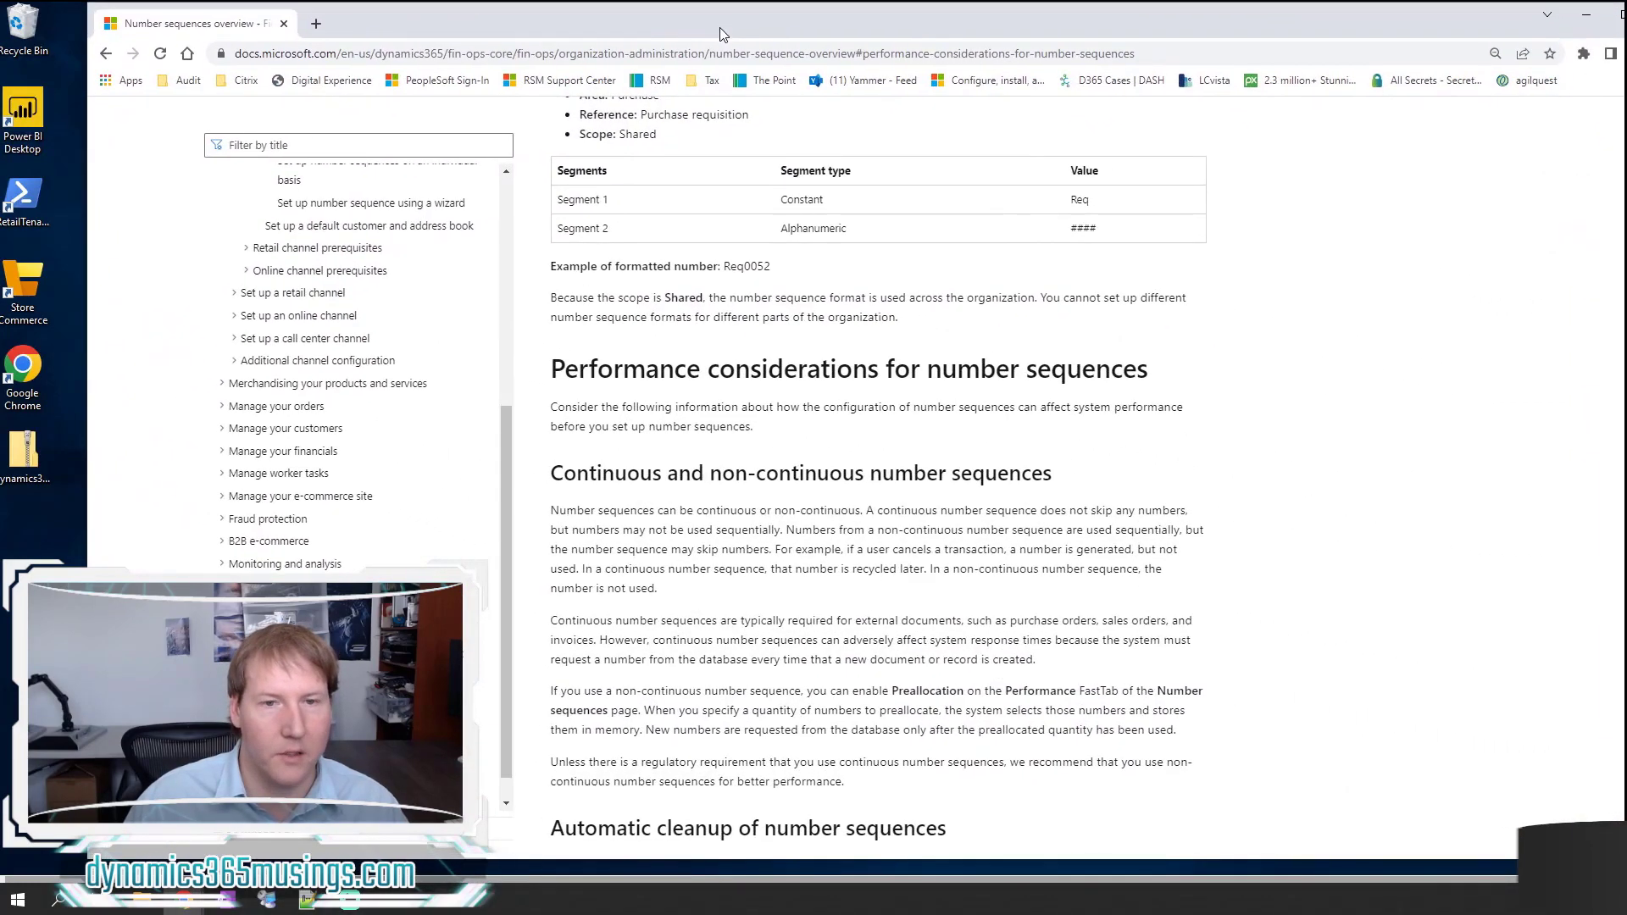
scroll(1375, 626, down, 1)
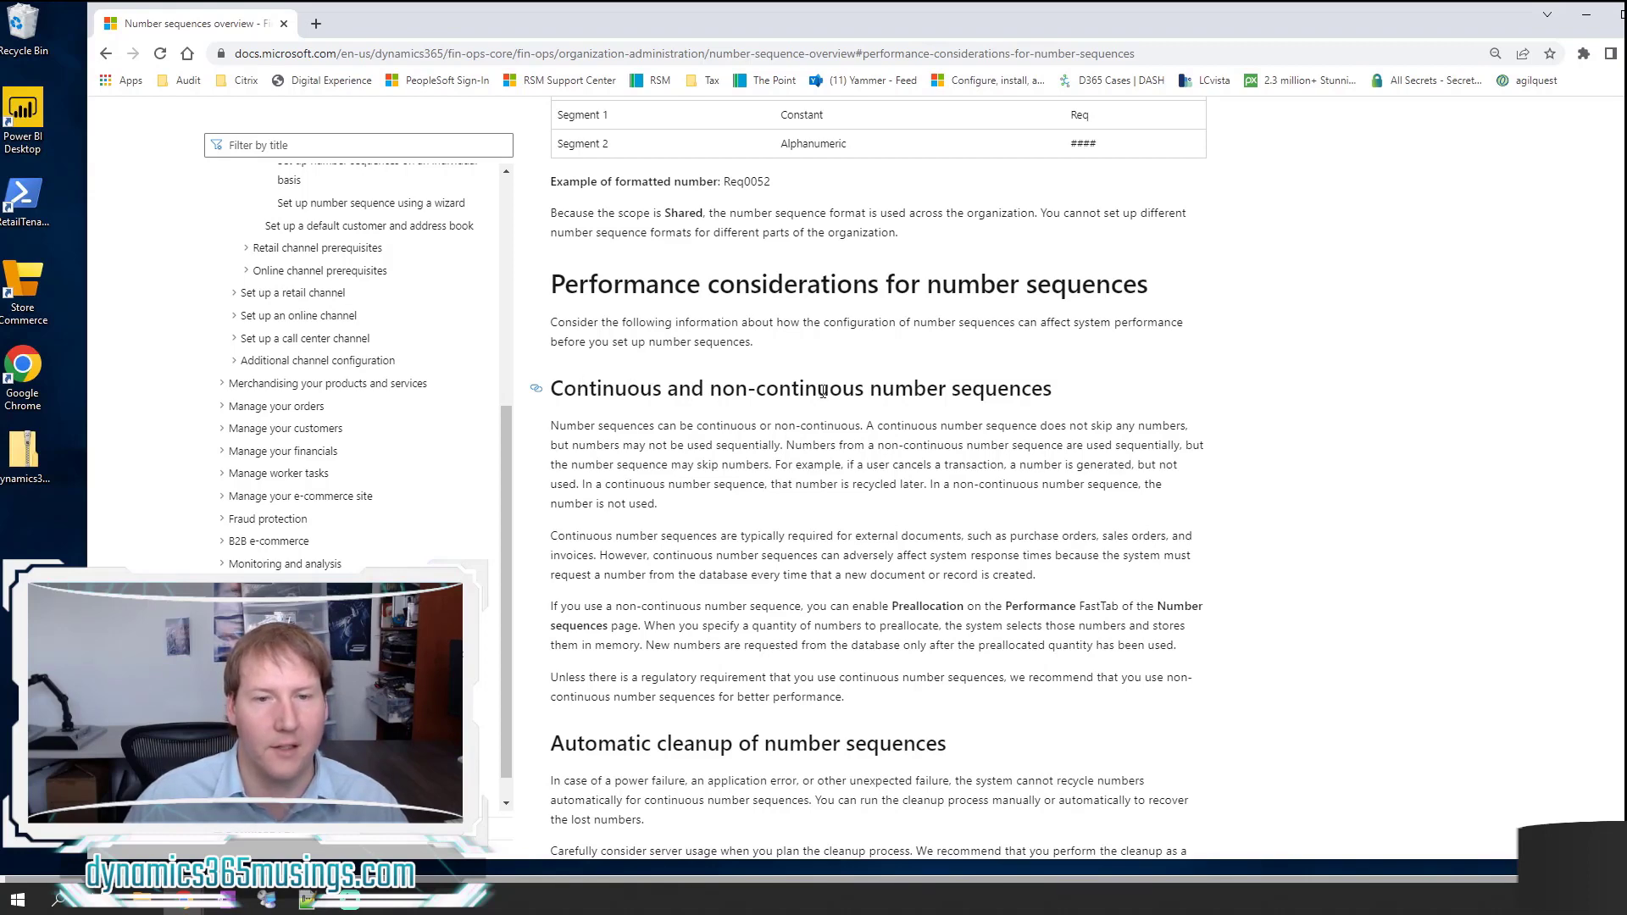
scroll(900, 551, down, 1)
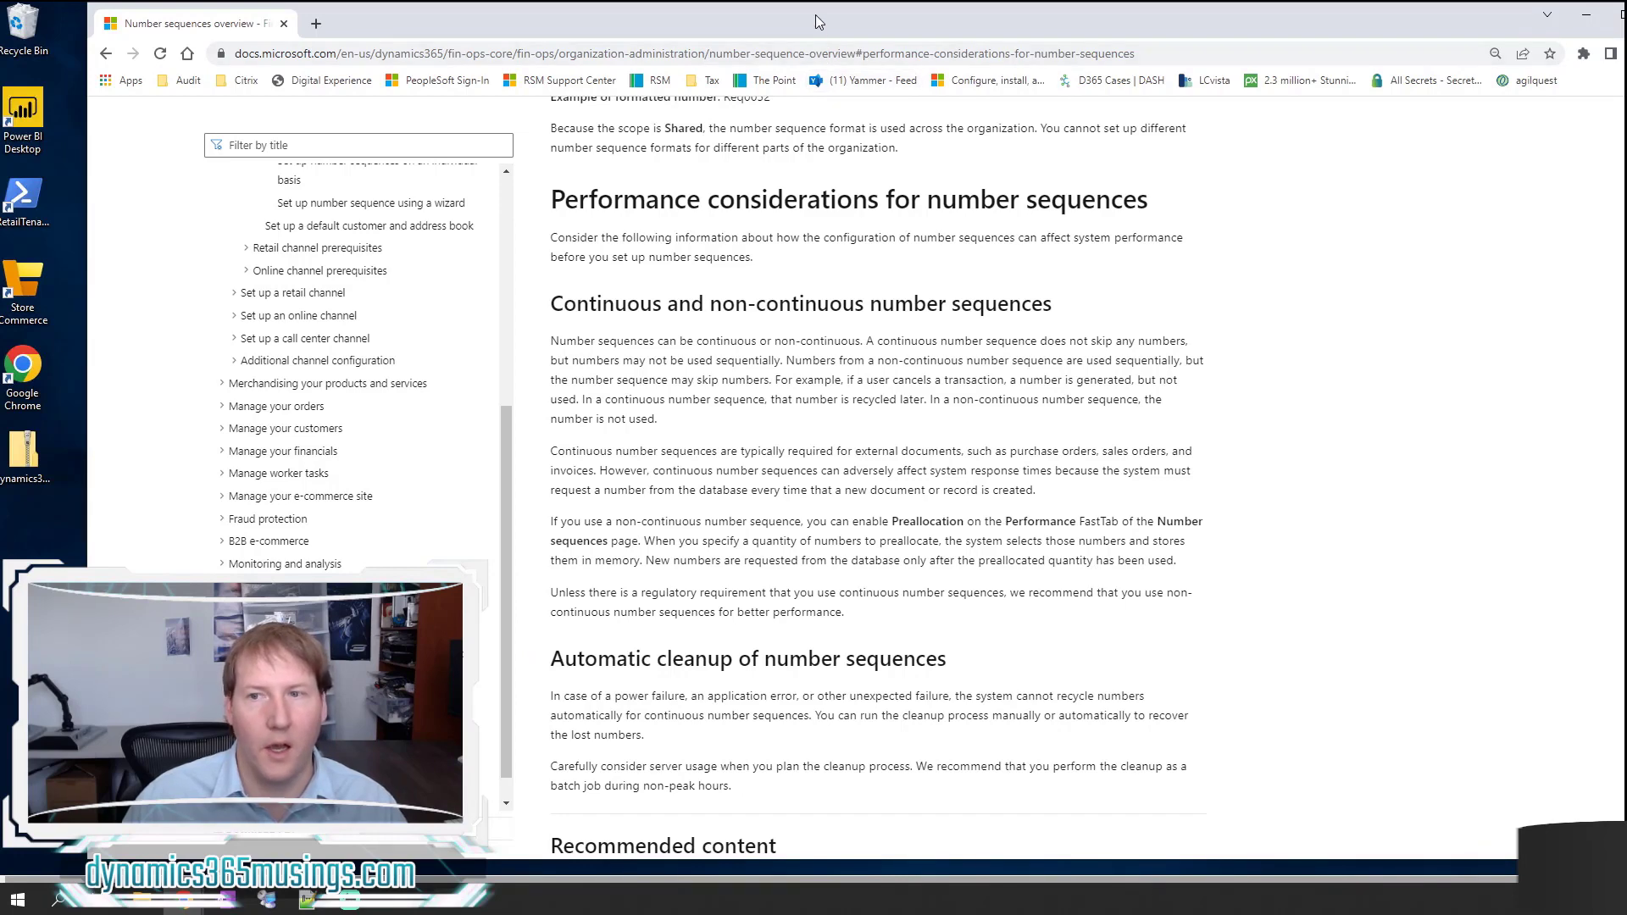
Step: Return to the Sale_322 record in Dynamics 365 and review its preallocation, general setup, references and segments
key(alt+Tab)
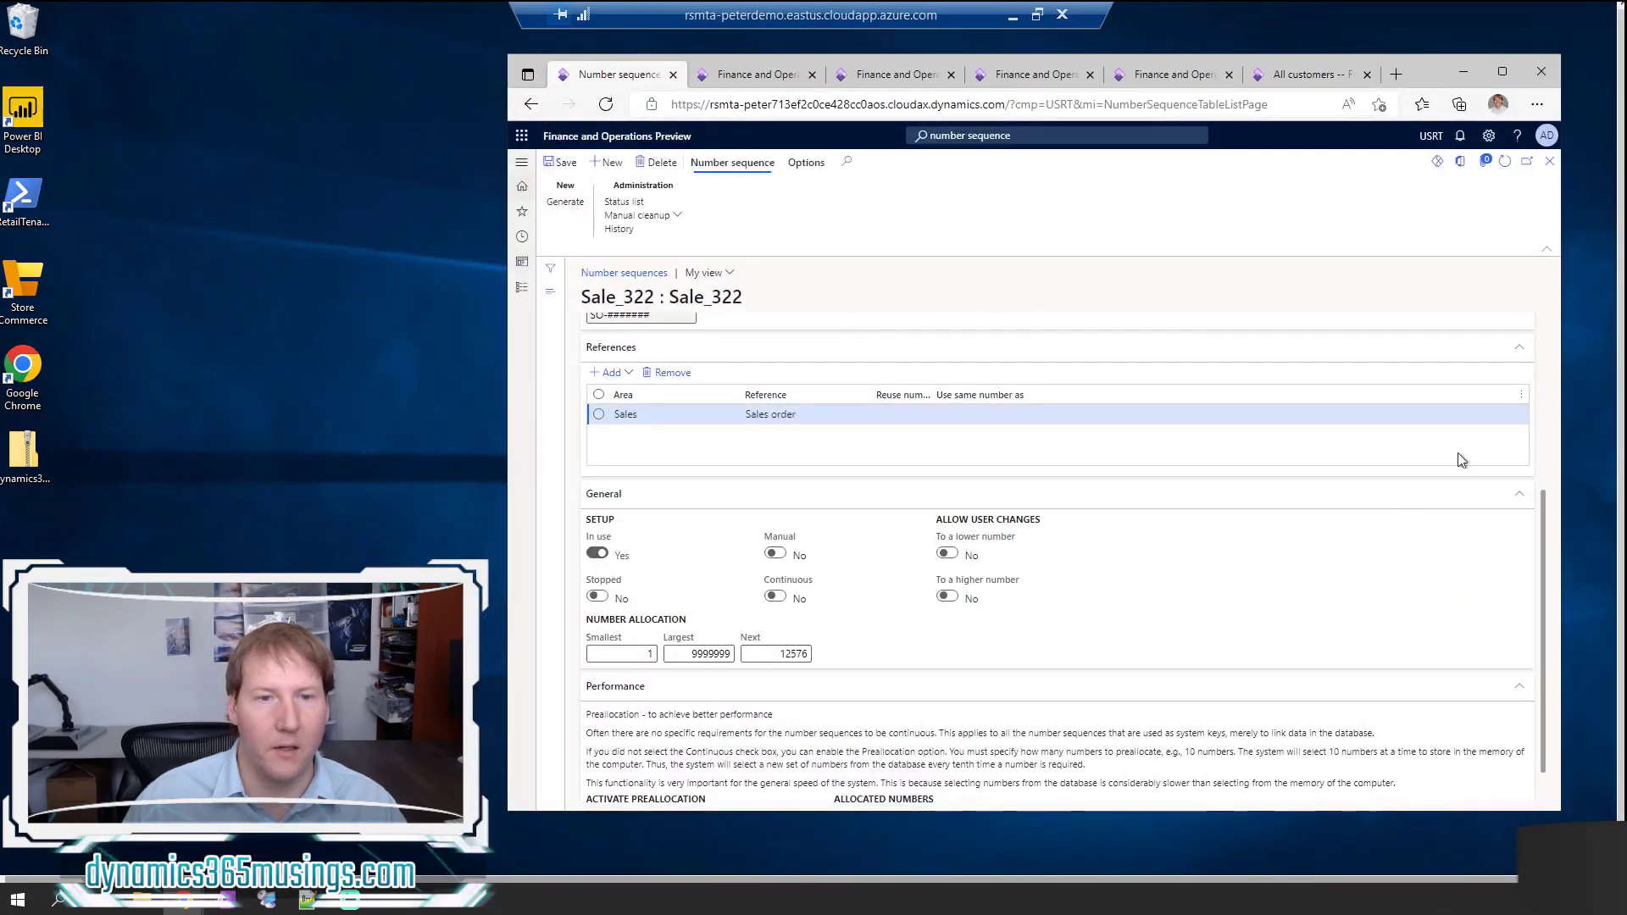
scroll(1161, 658, down, 1)
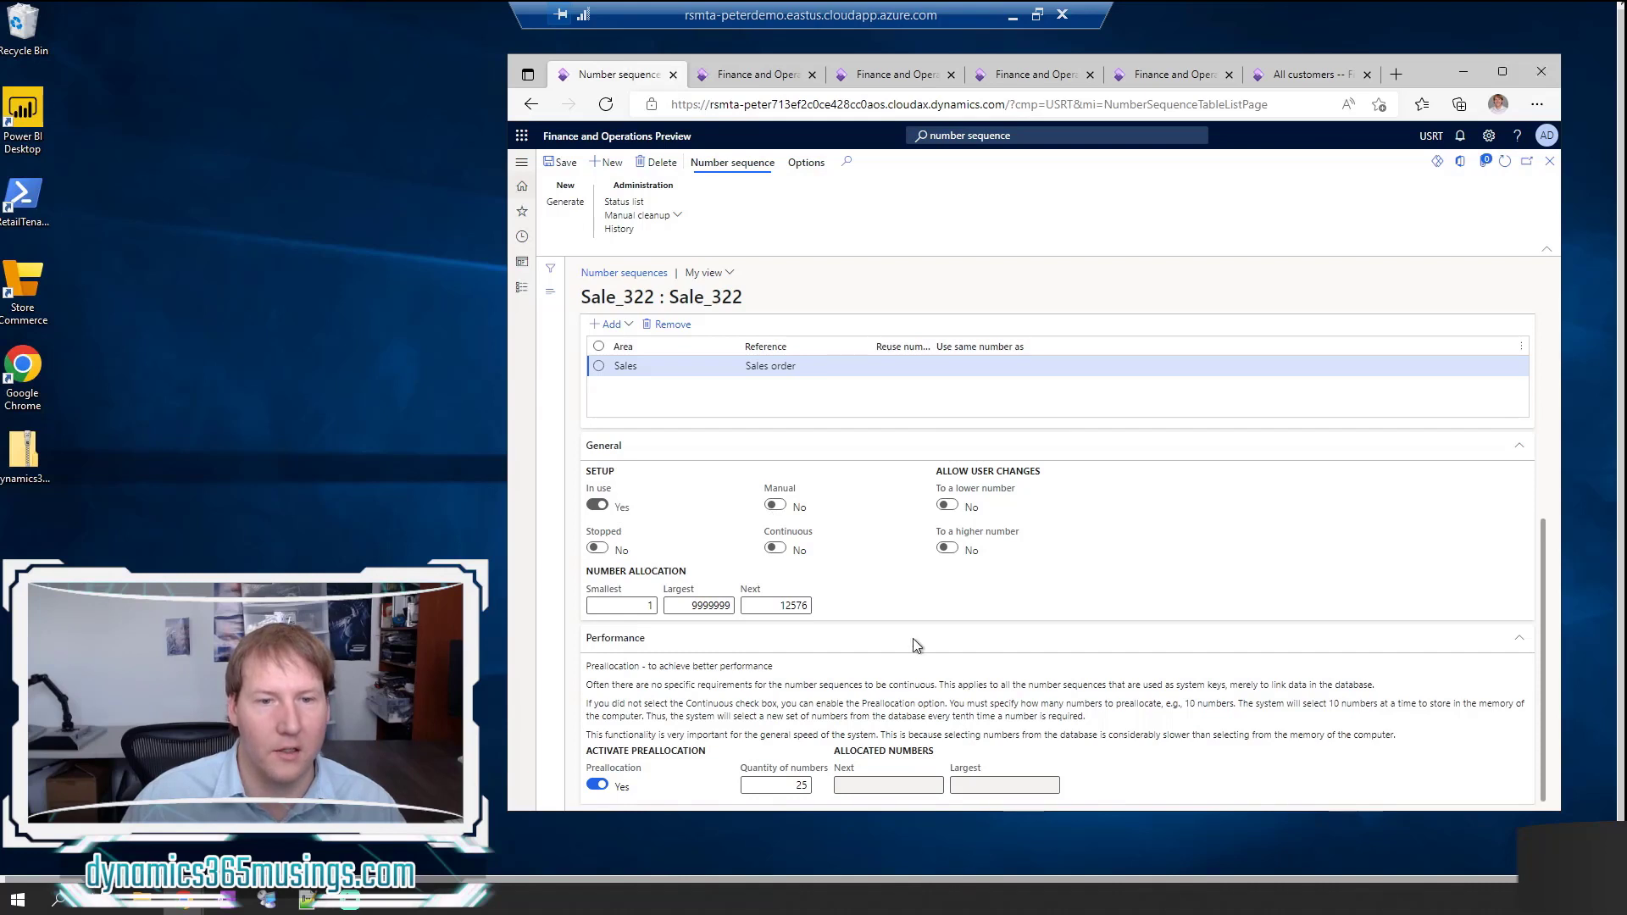
scroll(1183, 678, up, 5)
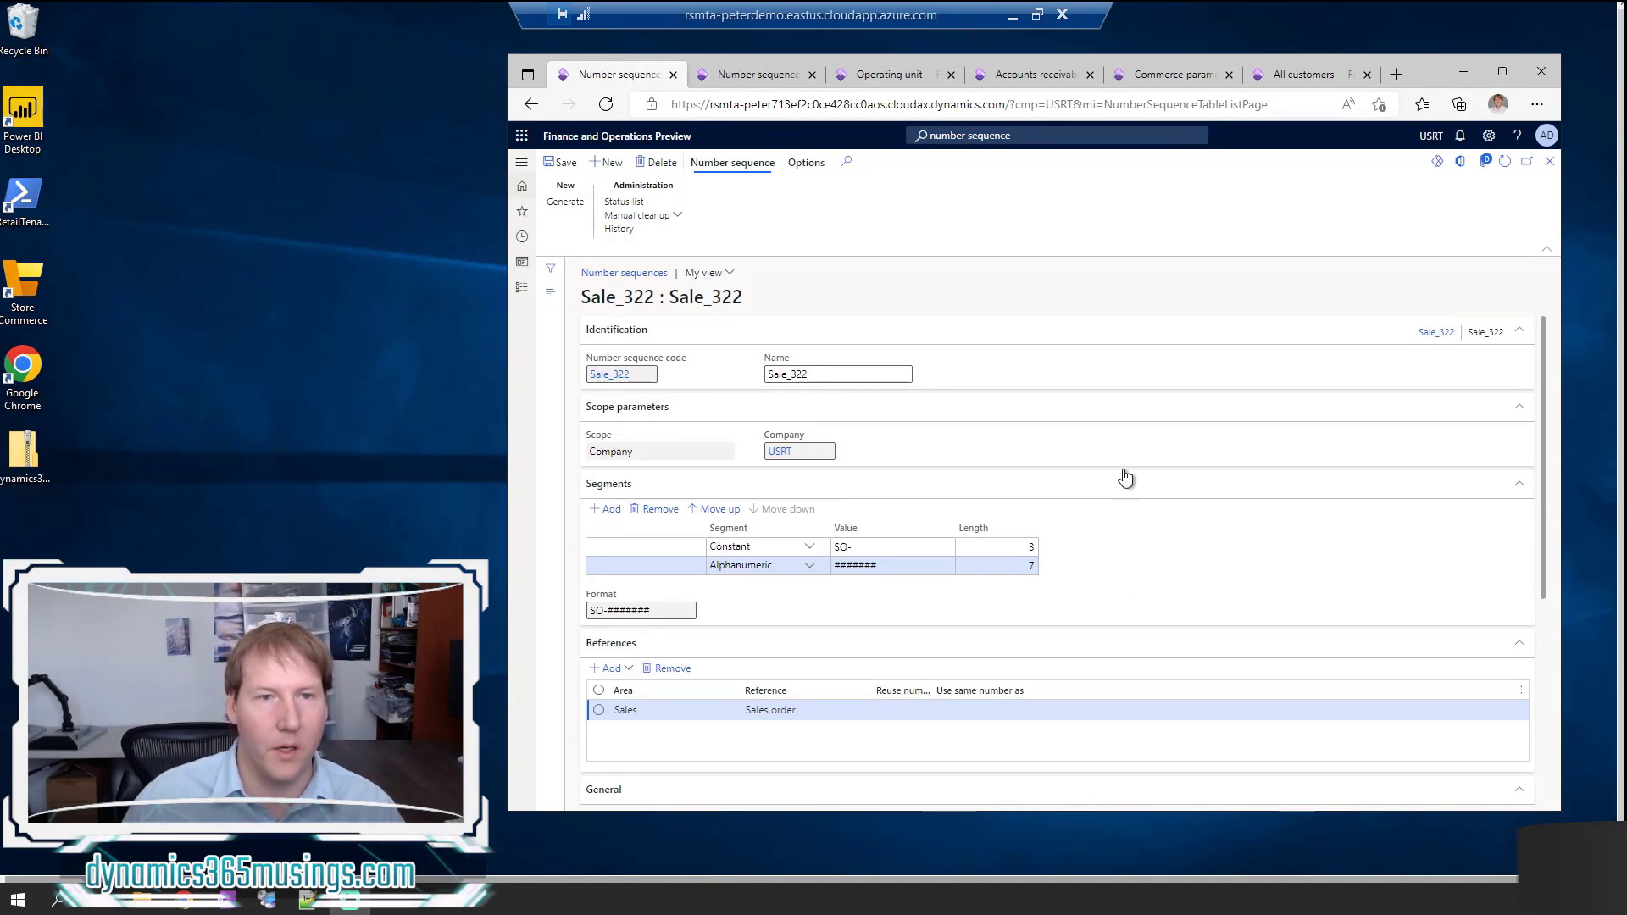
scroll(1127, 655, down, 1)
scroll(1127, 655, down, 3)
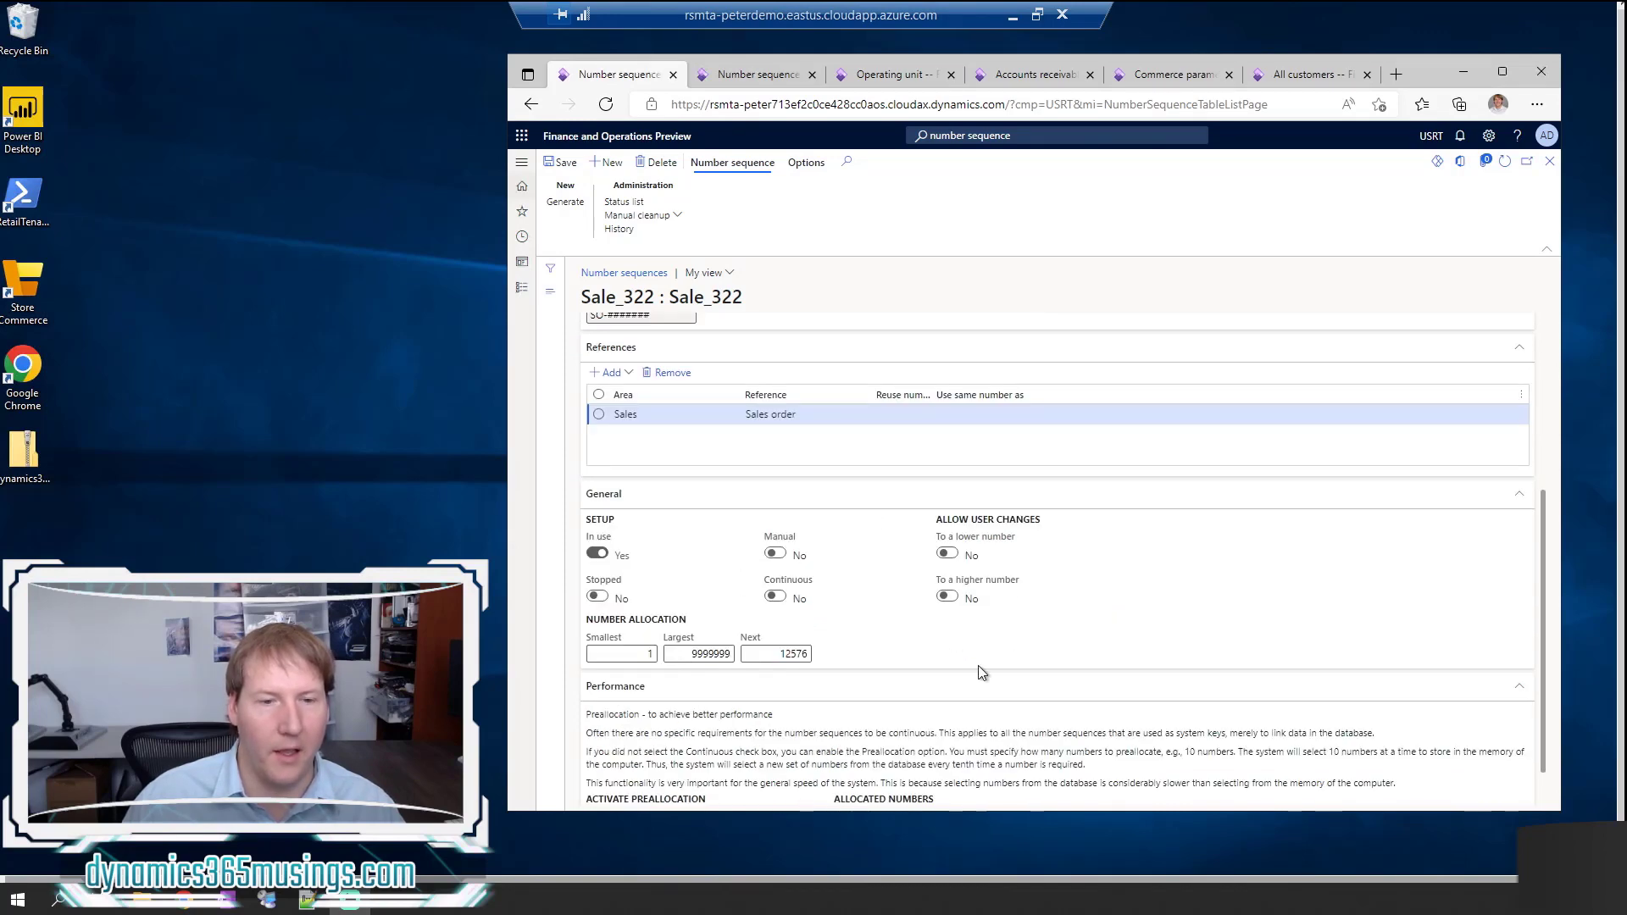
scroll(977, 673, down, 1)
scroll(1032, 669, up, 2)
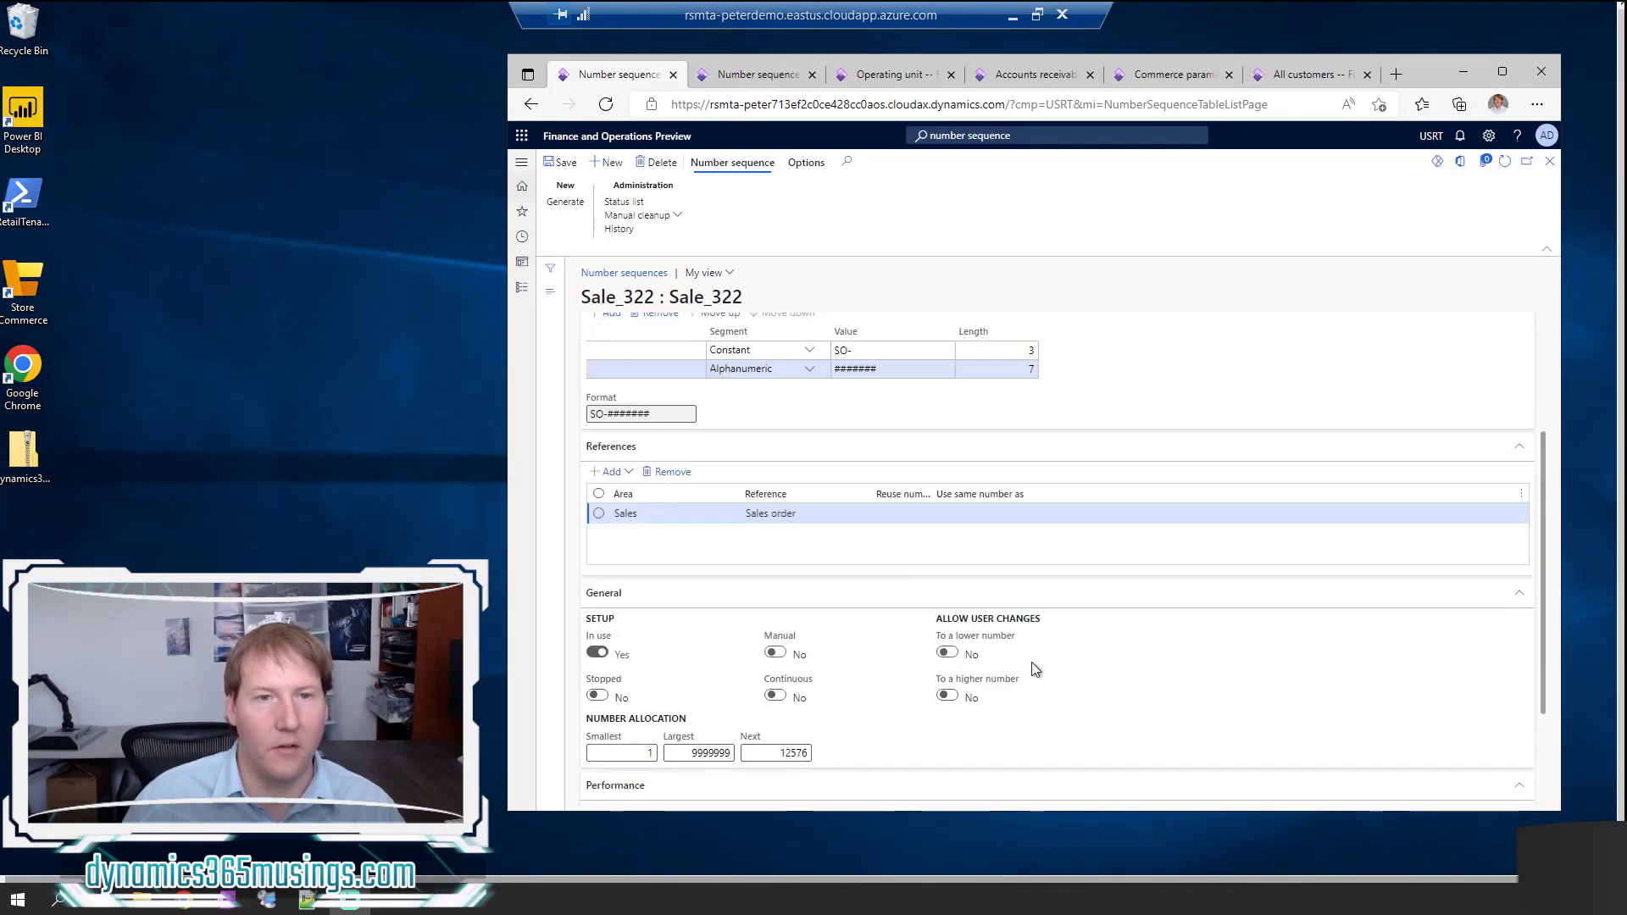
scroll(1034, 669, up, 3)
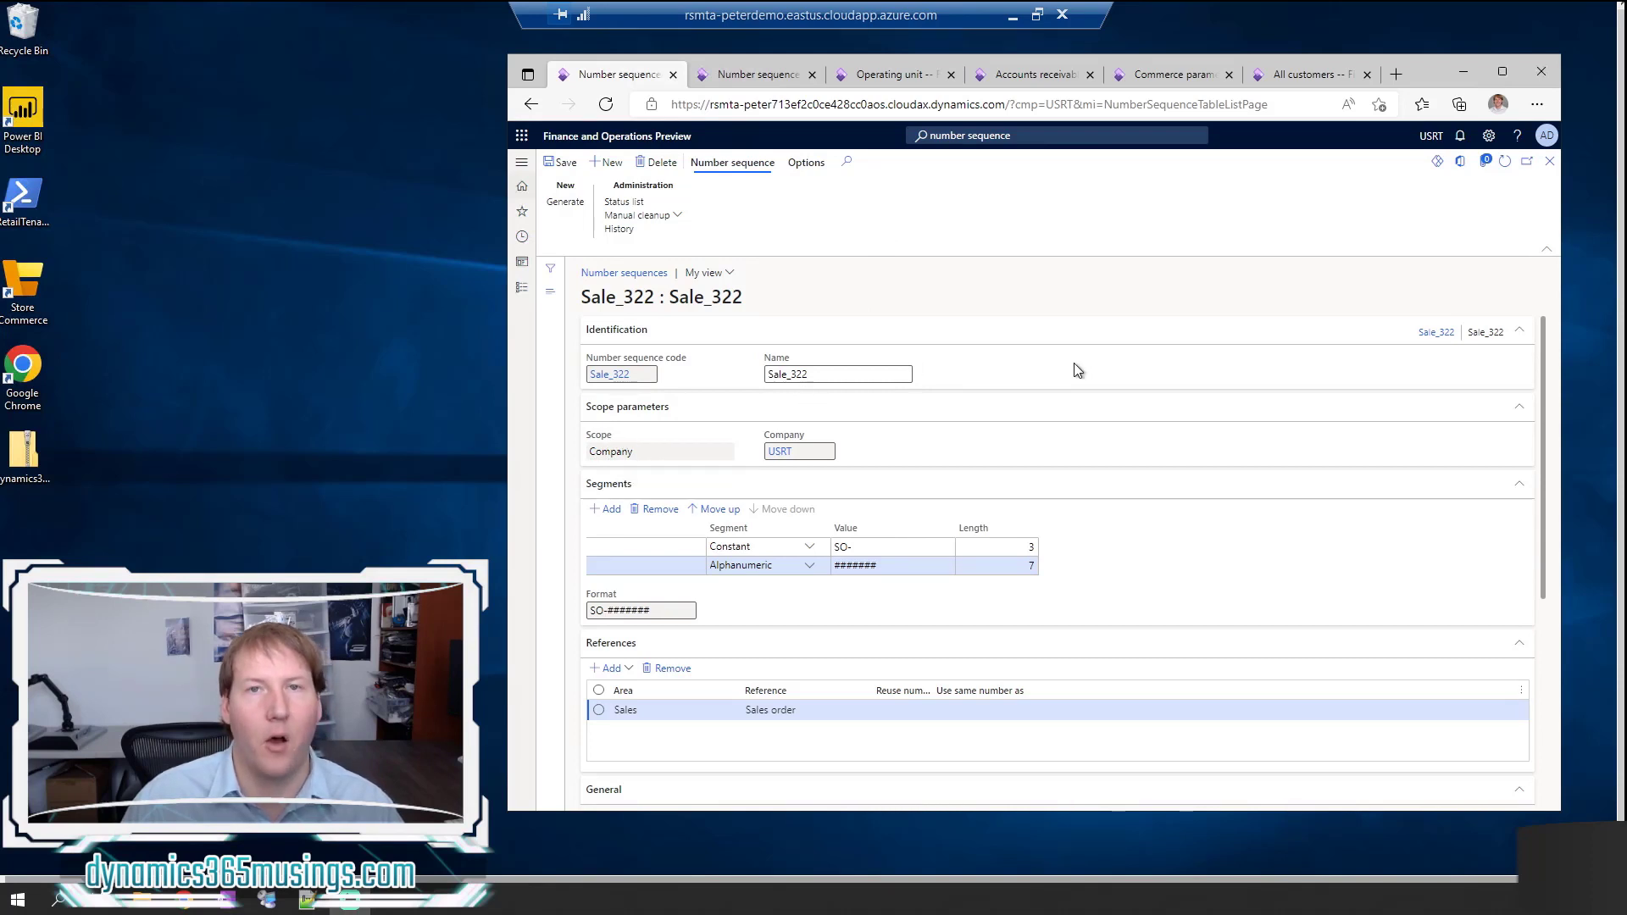
Step: Switch to the open Accounts receivable parameters page and search for "accounts receivable parameters", dismissing the results without choosing one
click(1017, 85)
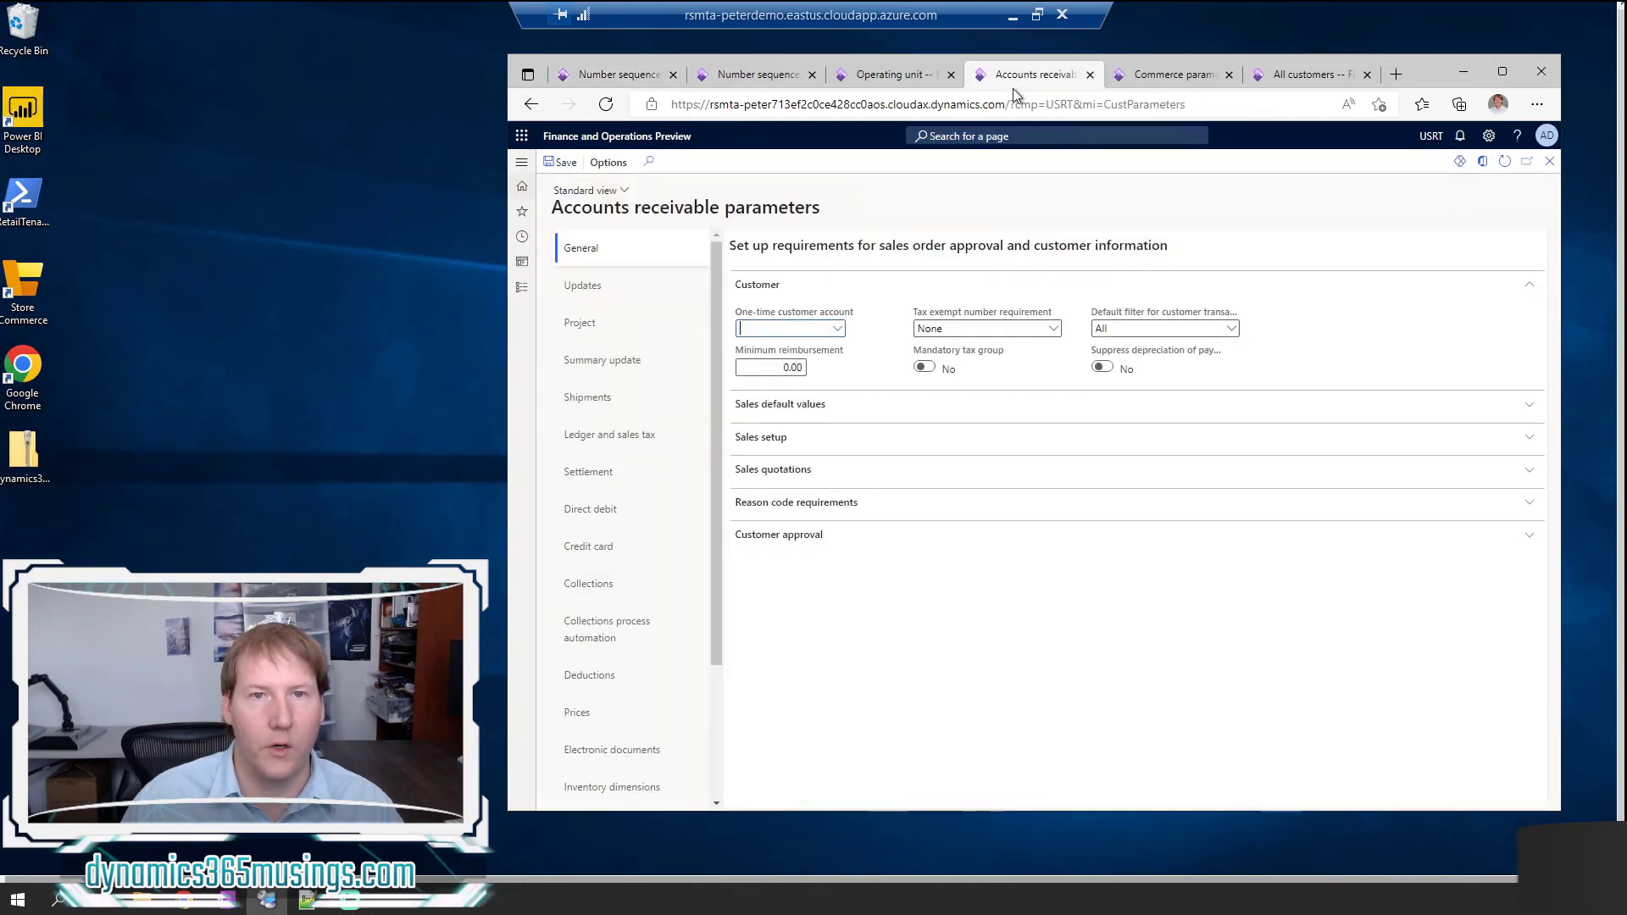
click(1012, 136)
text(accou)
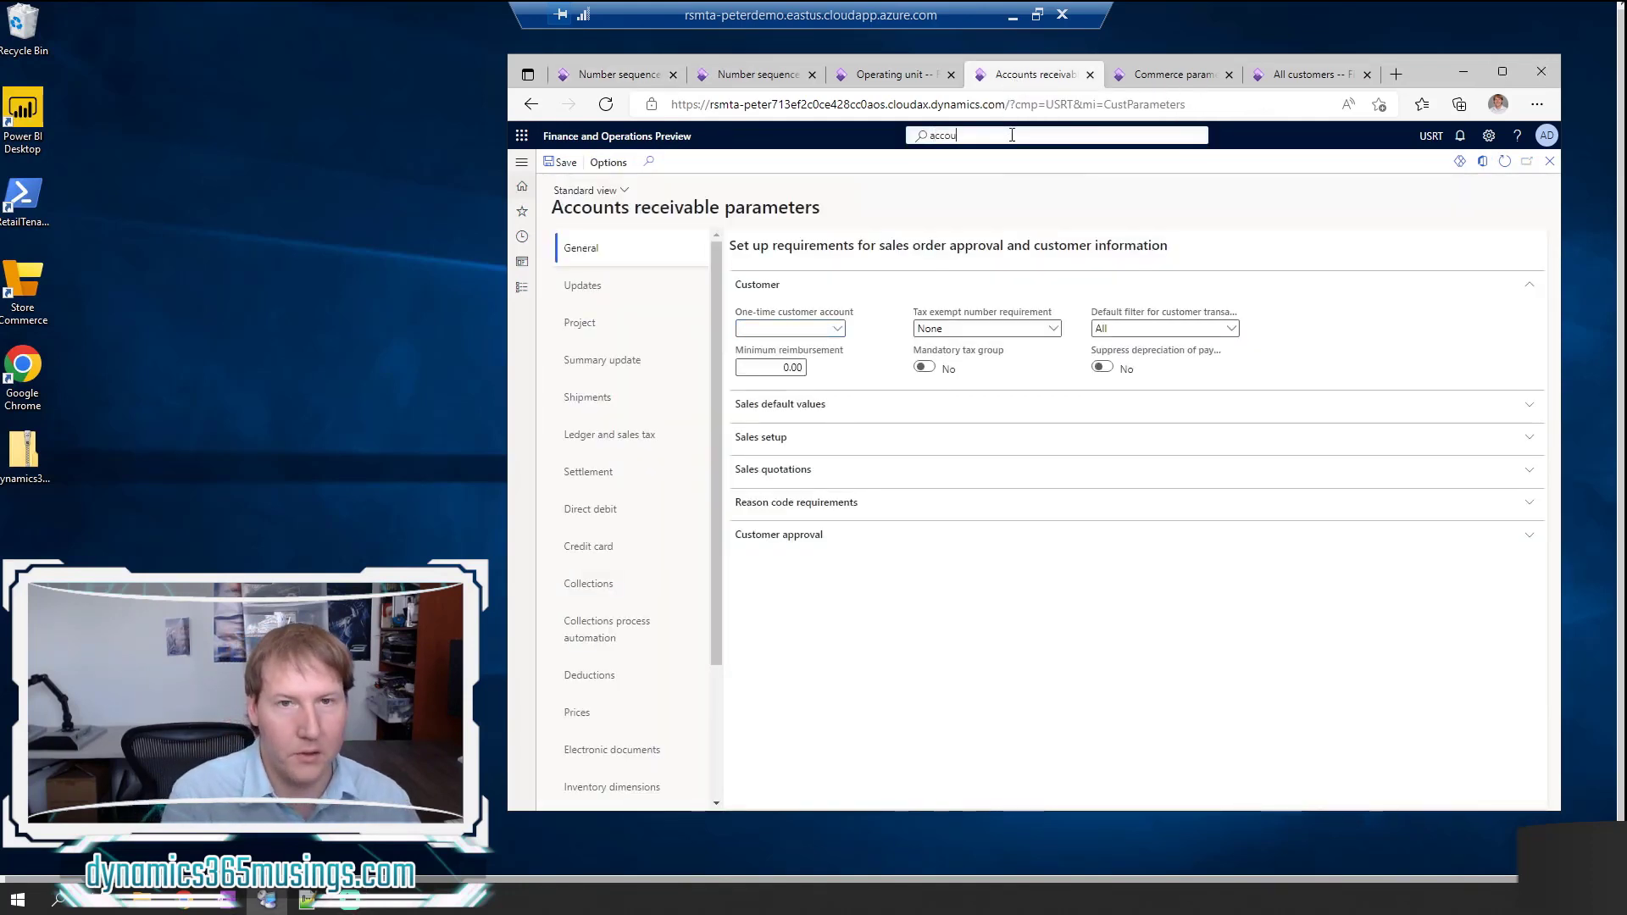
text(nts receivabl)
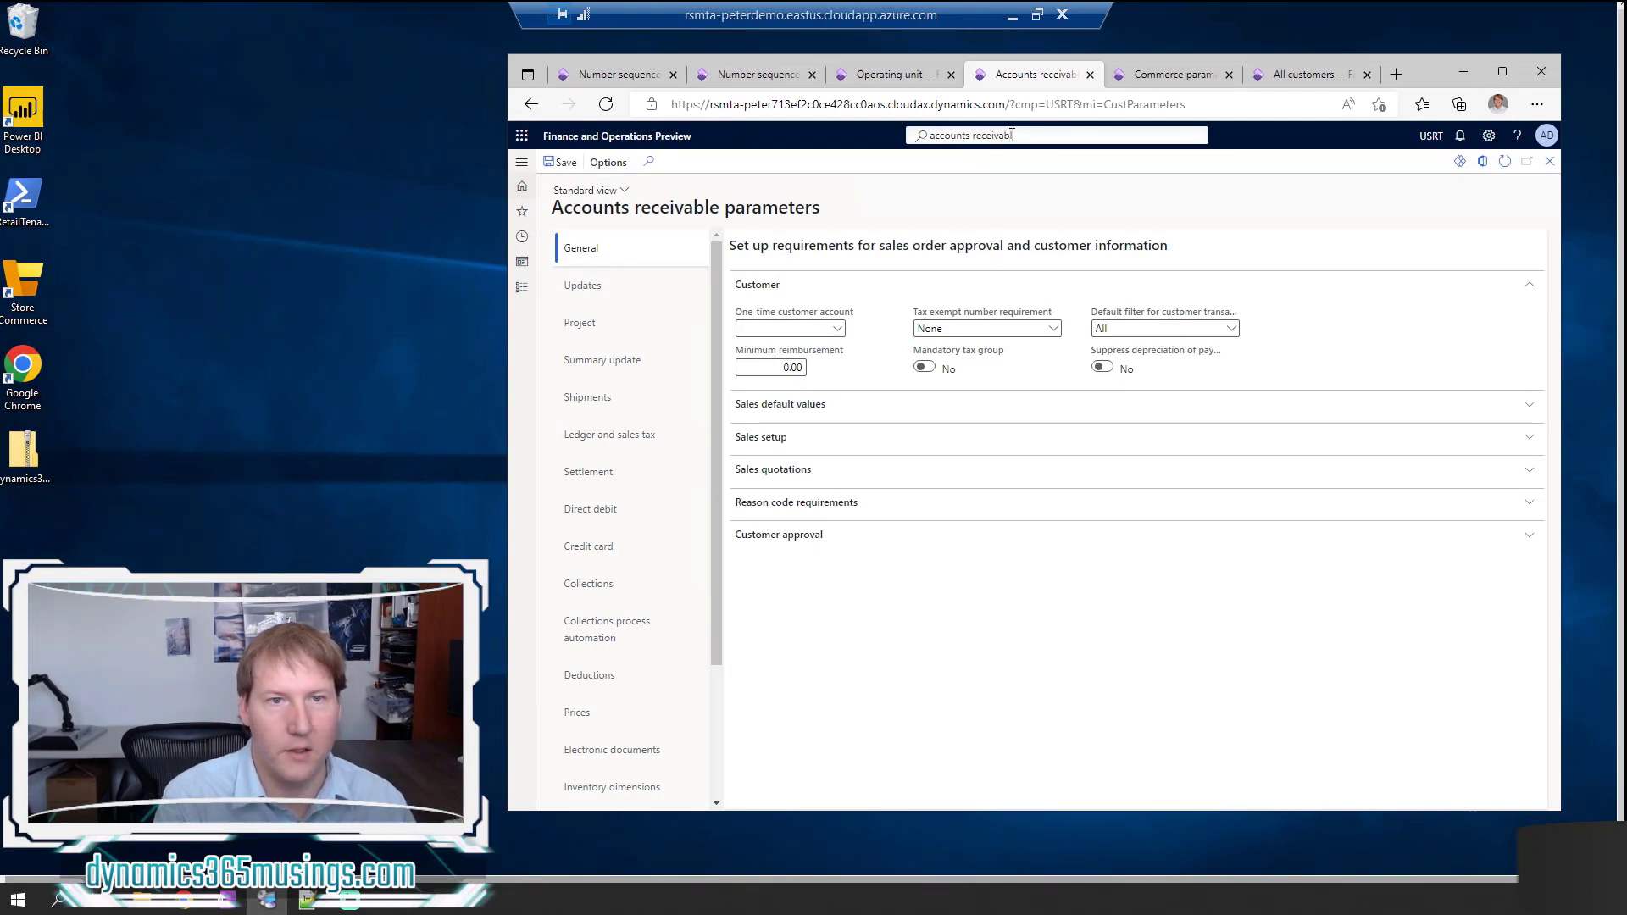
text(e parameters)
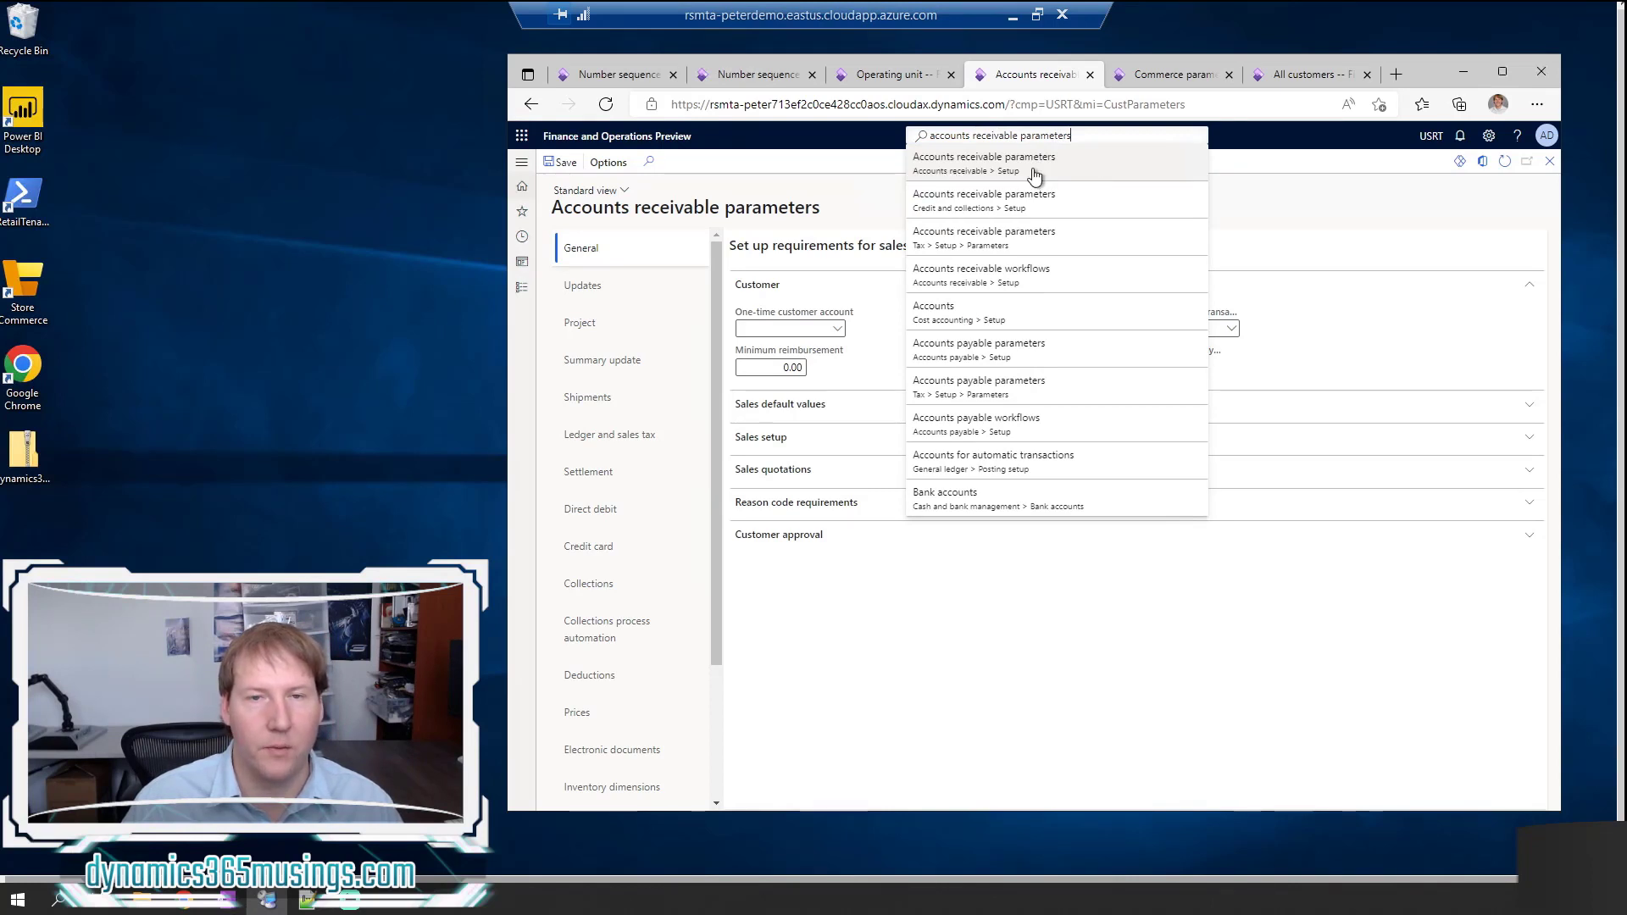
click(860, 186)
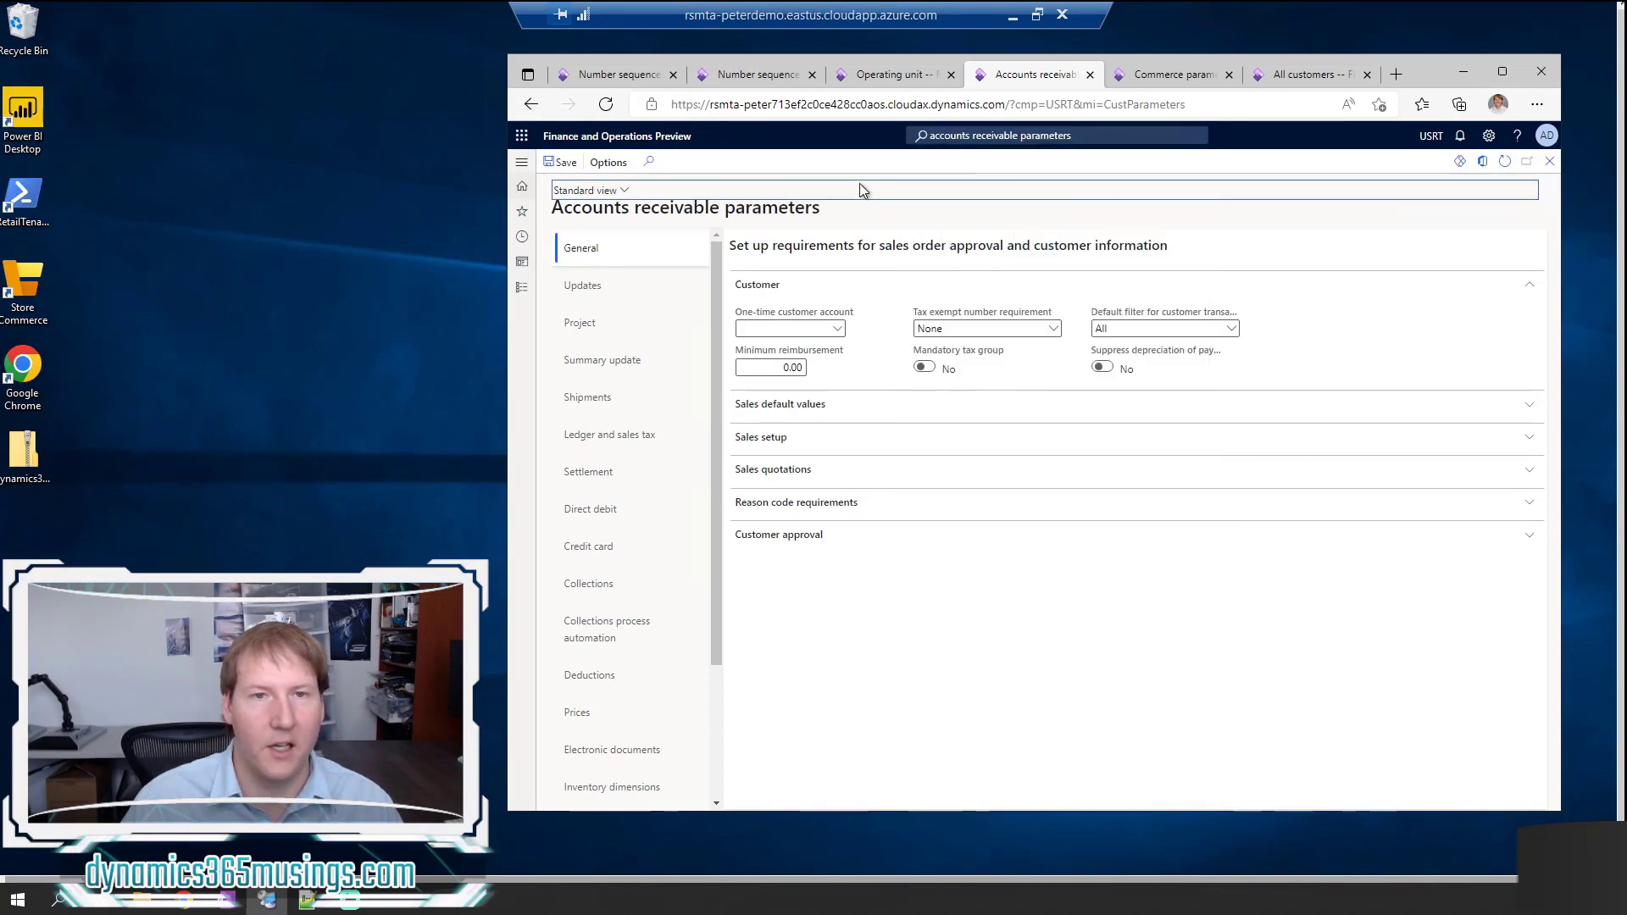
Step: Look through the full list of application modules, from Accounts payable to Warehouse management, and close the list
click(522, 288)
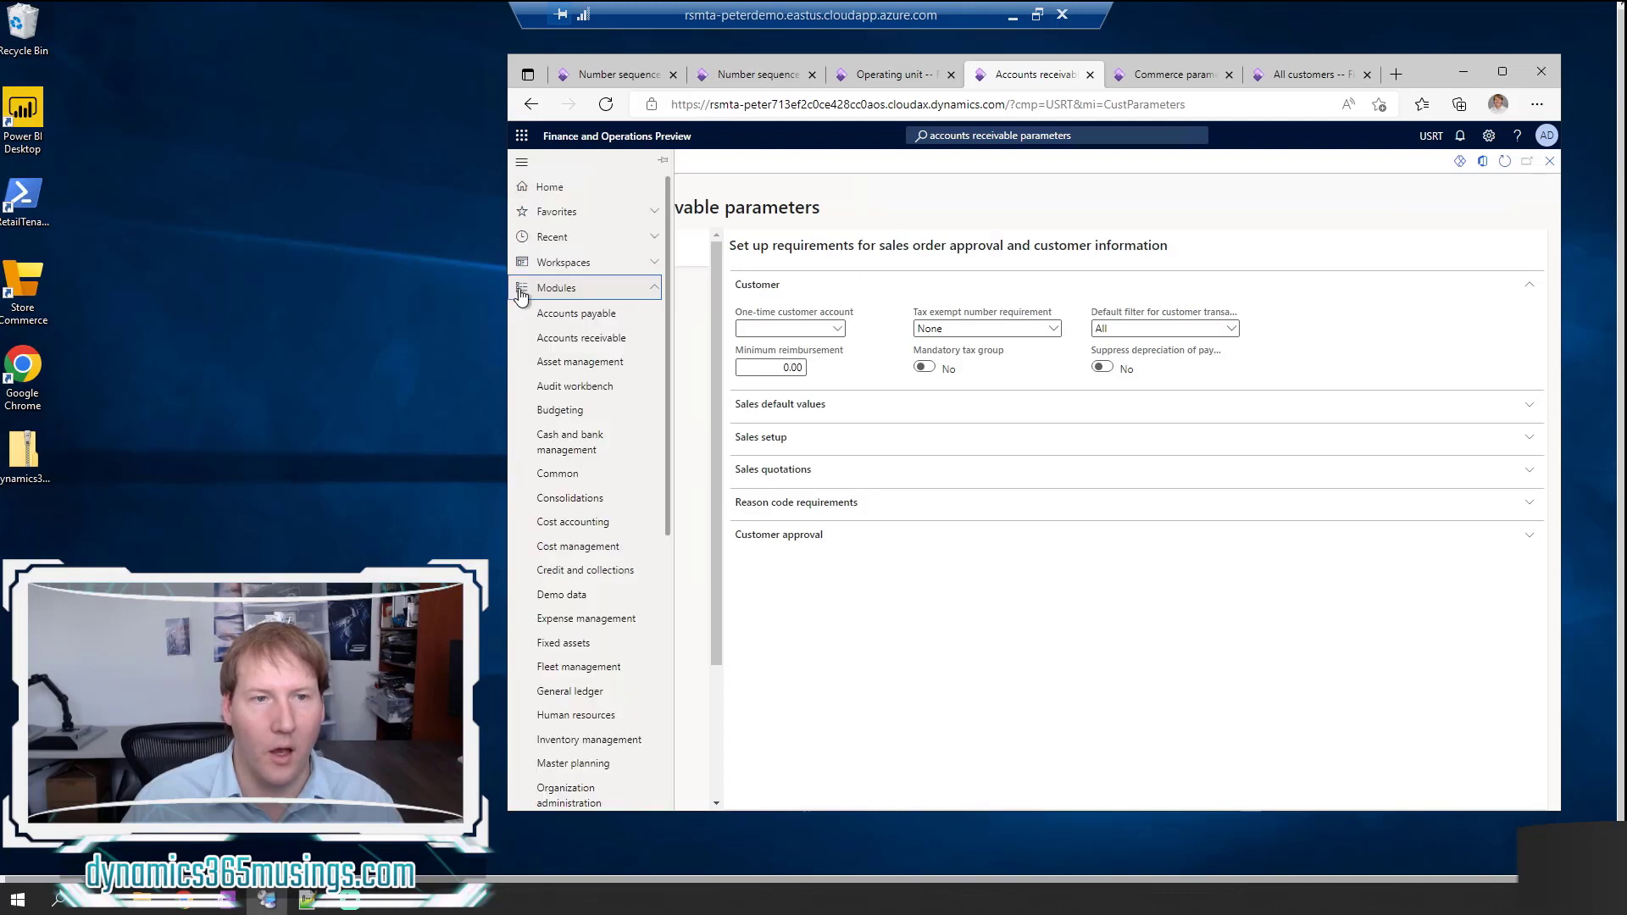
scroll(559, 504, down, 3)
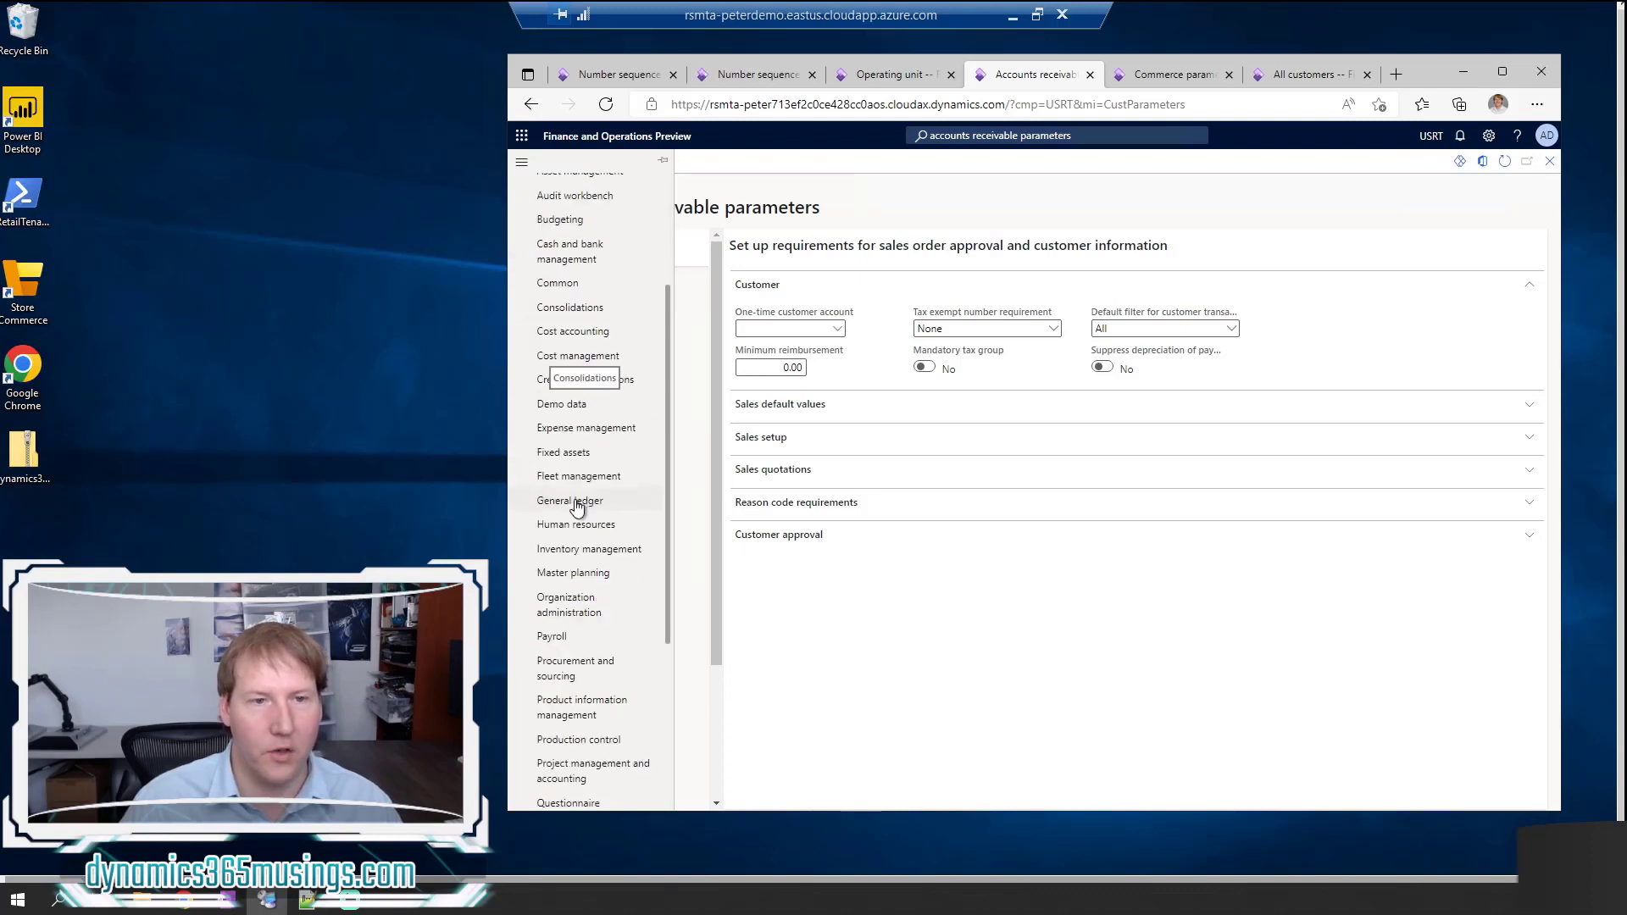
scroll(576, 506, down, 5)
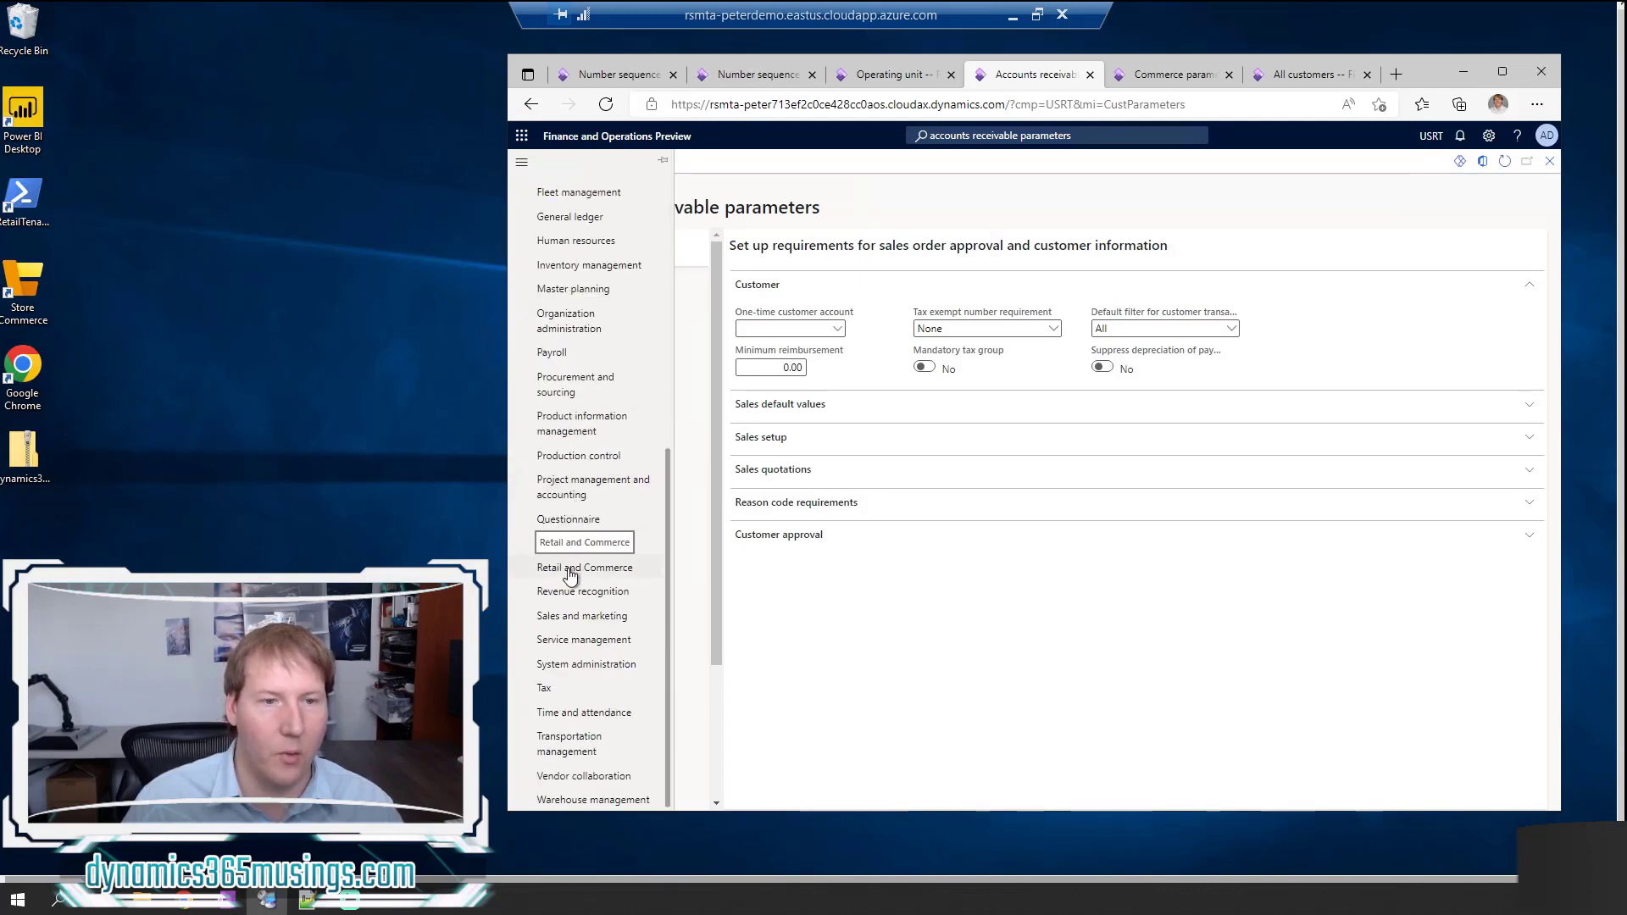
scroll(564, 710, up, 8)
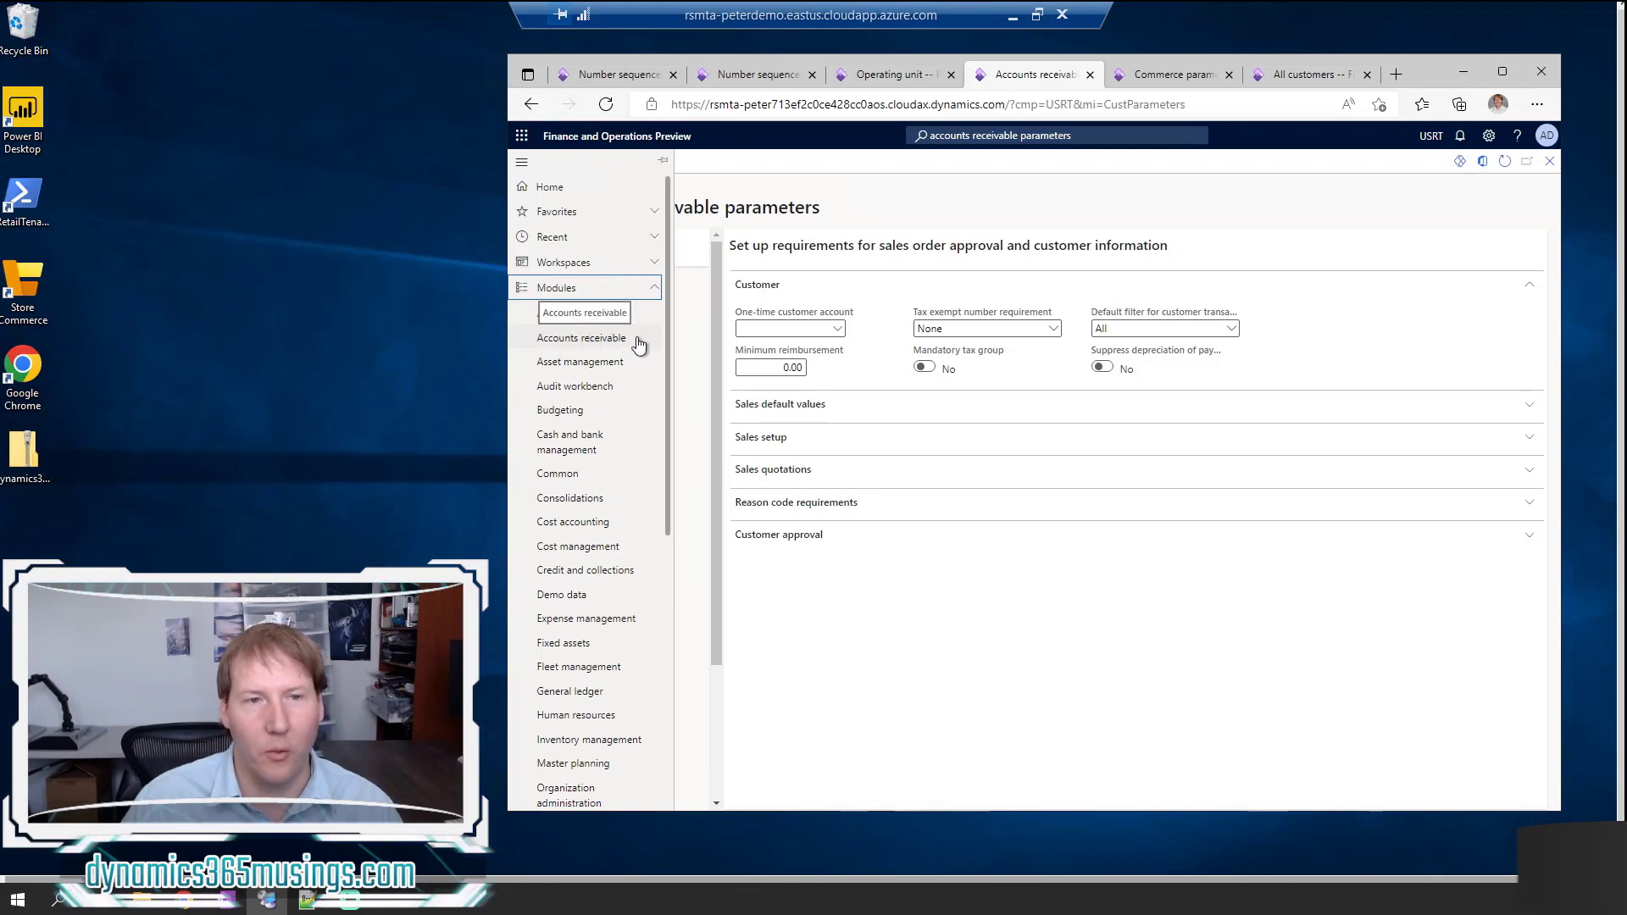
click(1059, 182)
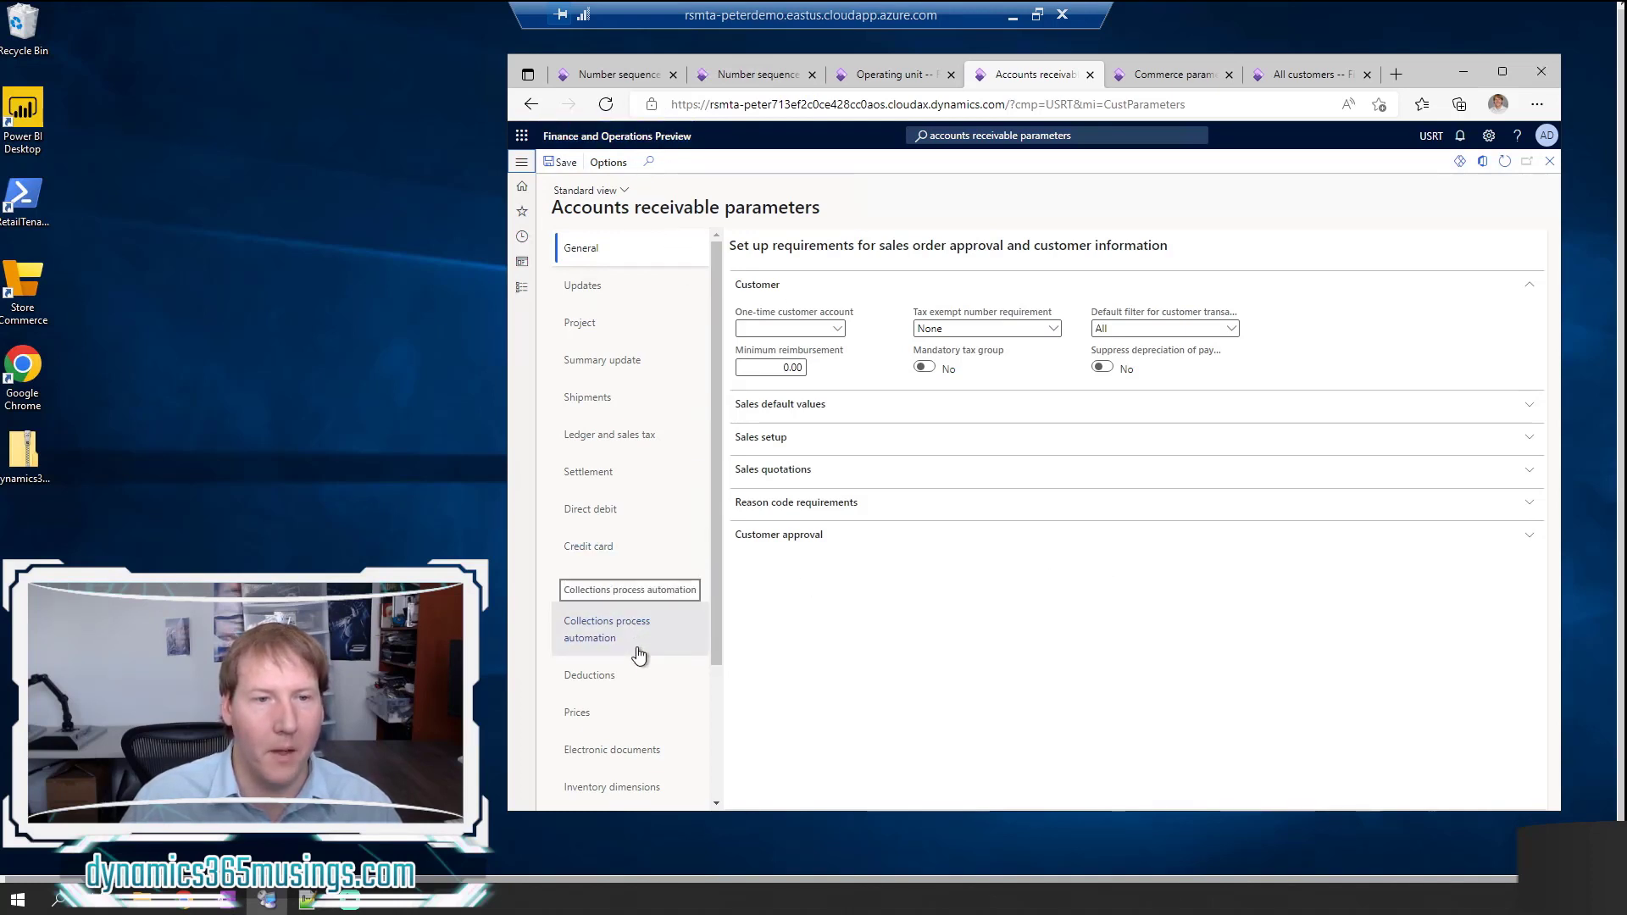
Step: Show the Number sequences section of the Accounts receivable parameters and select the Customer account reference
scroll(638, 654, down, 2)
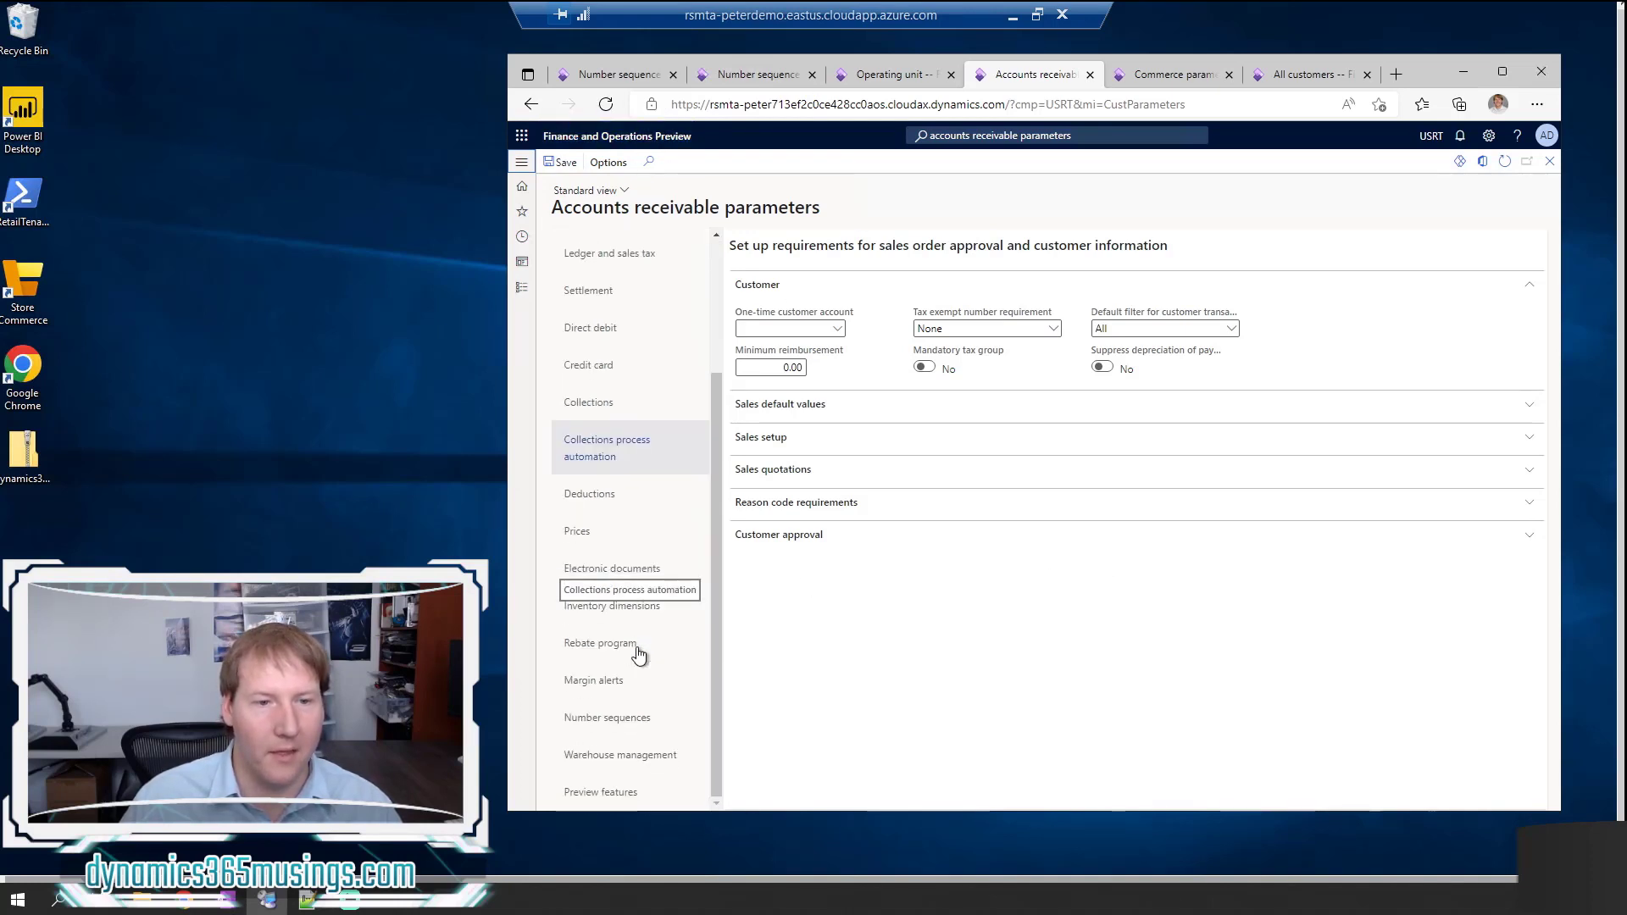
click(588, 721)
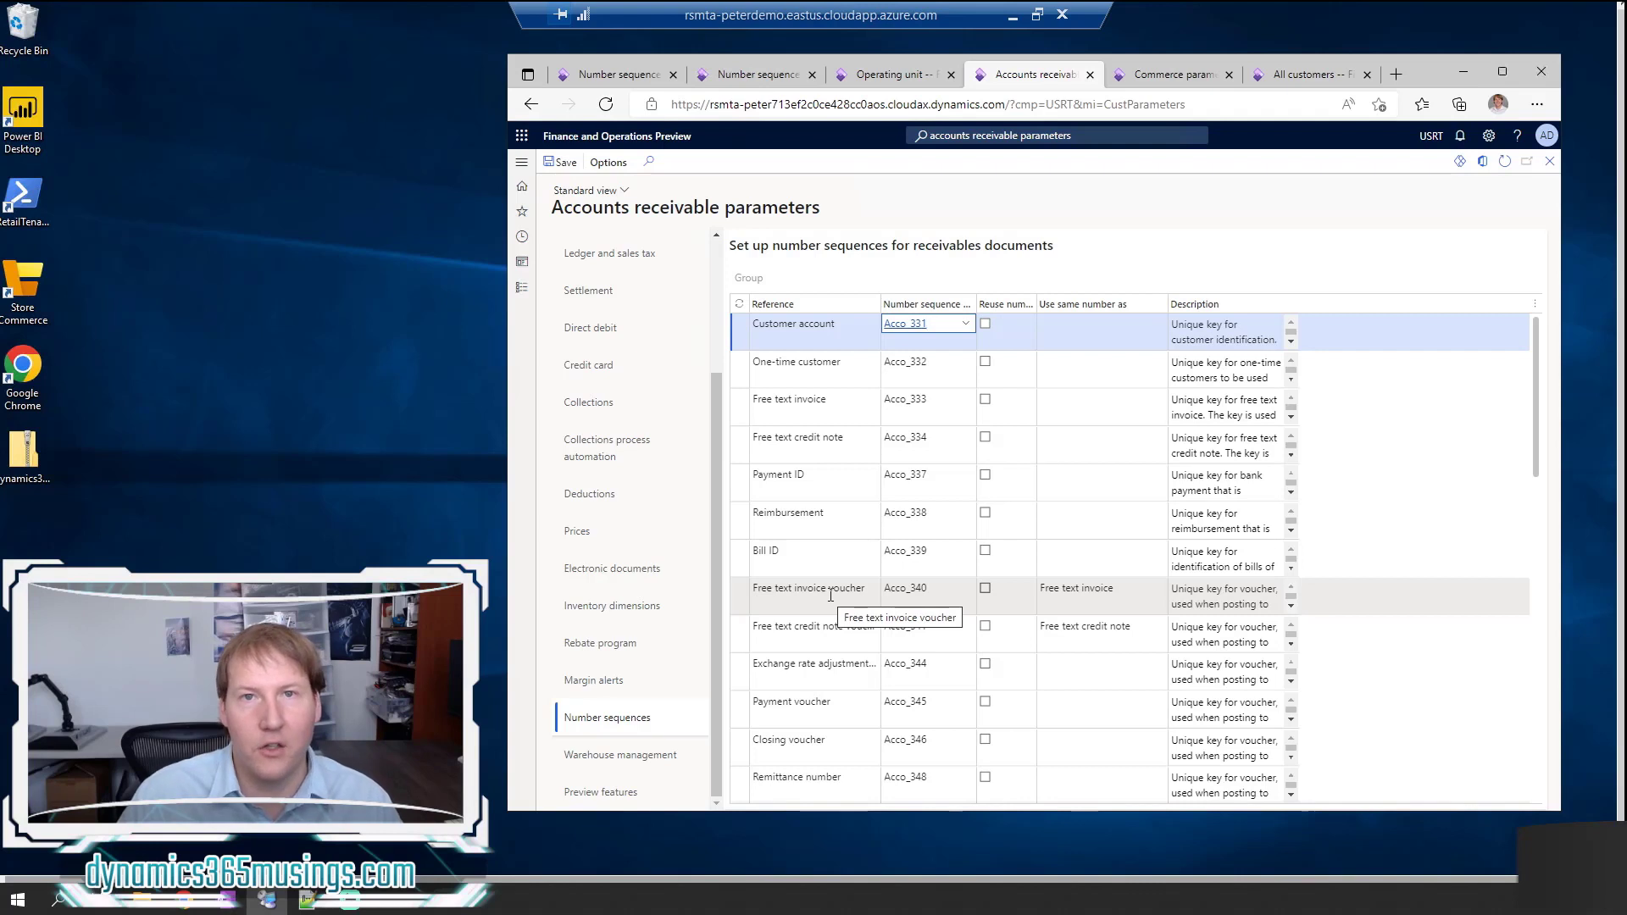
click(845, 323)
drag(838, 323, 773, 331)
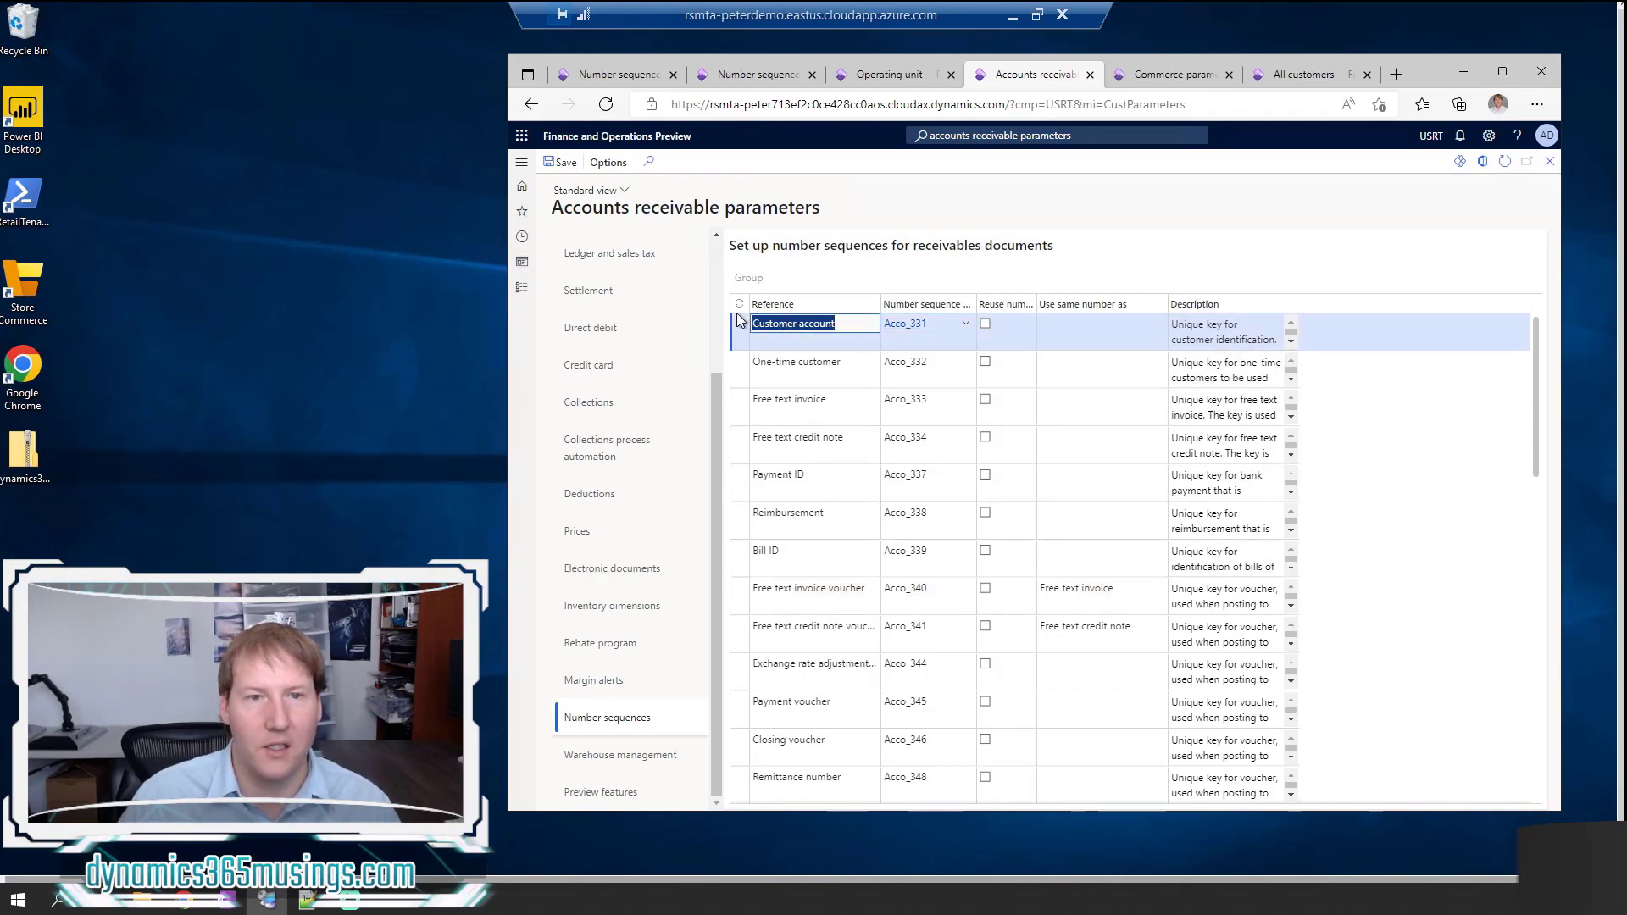
click(826, 326)
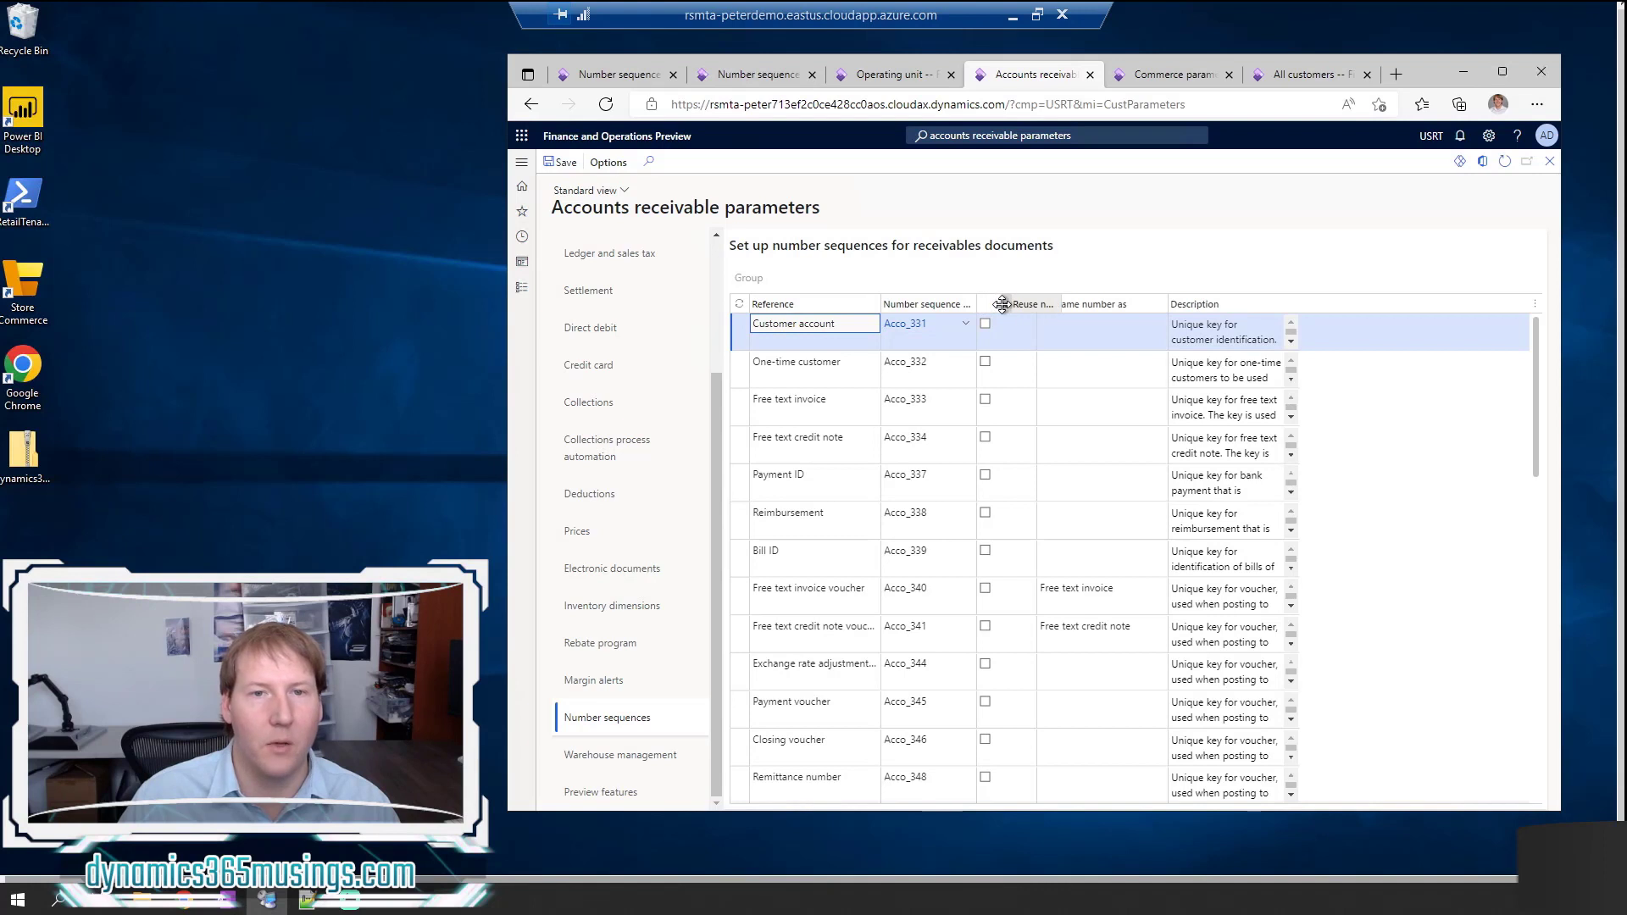
Step: Widen the Number sequence code column and preview the details of the Customer account reference's number sequence
drag(975, 305, 1032, 305)
click(958, 329)
mouse_move(970, 329)
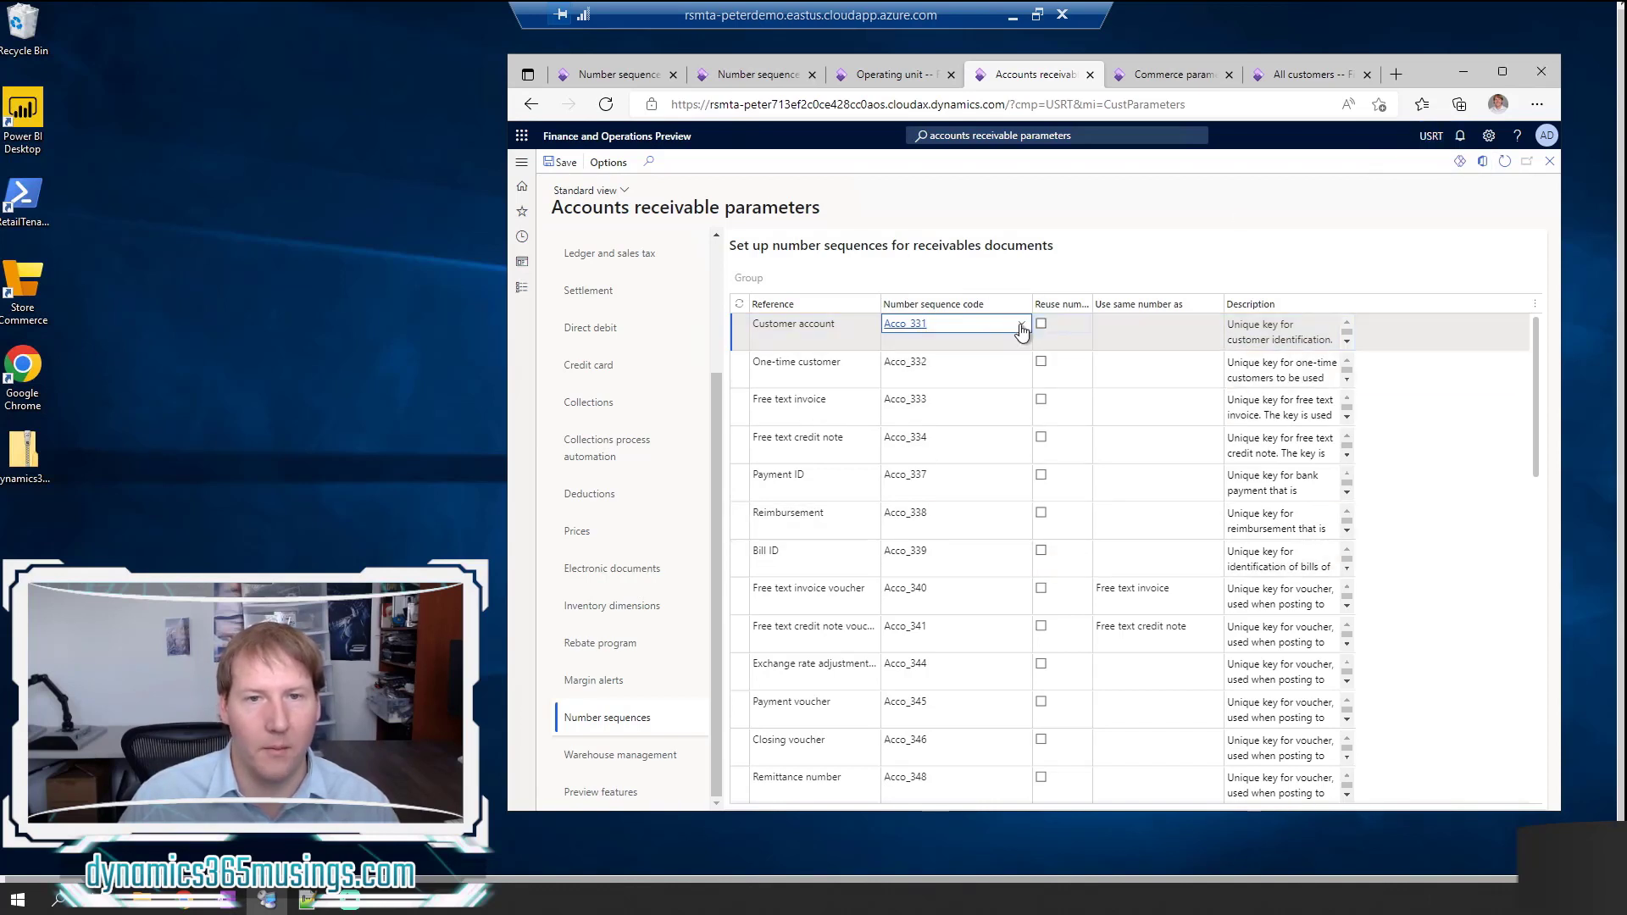
mouse_move(900, 333)
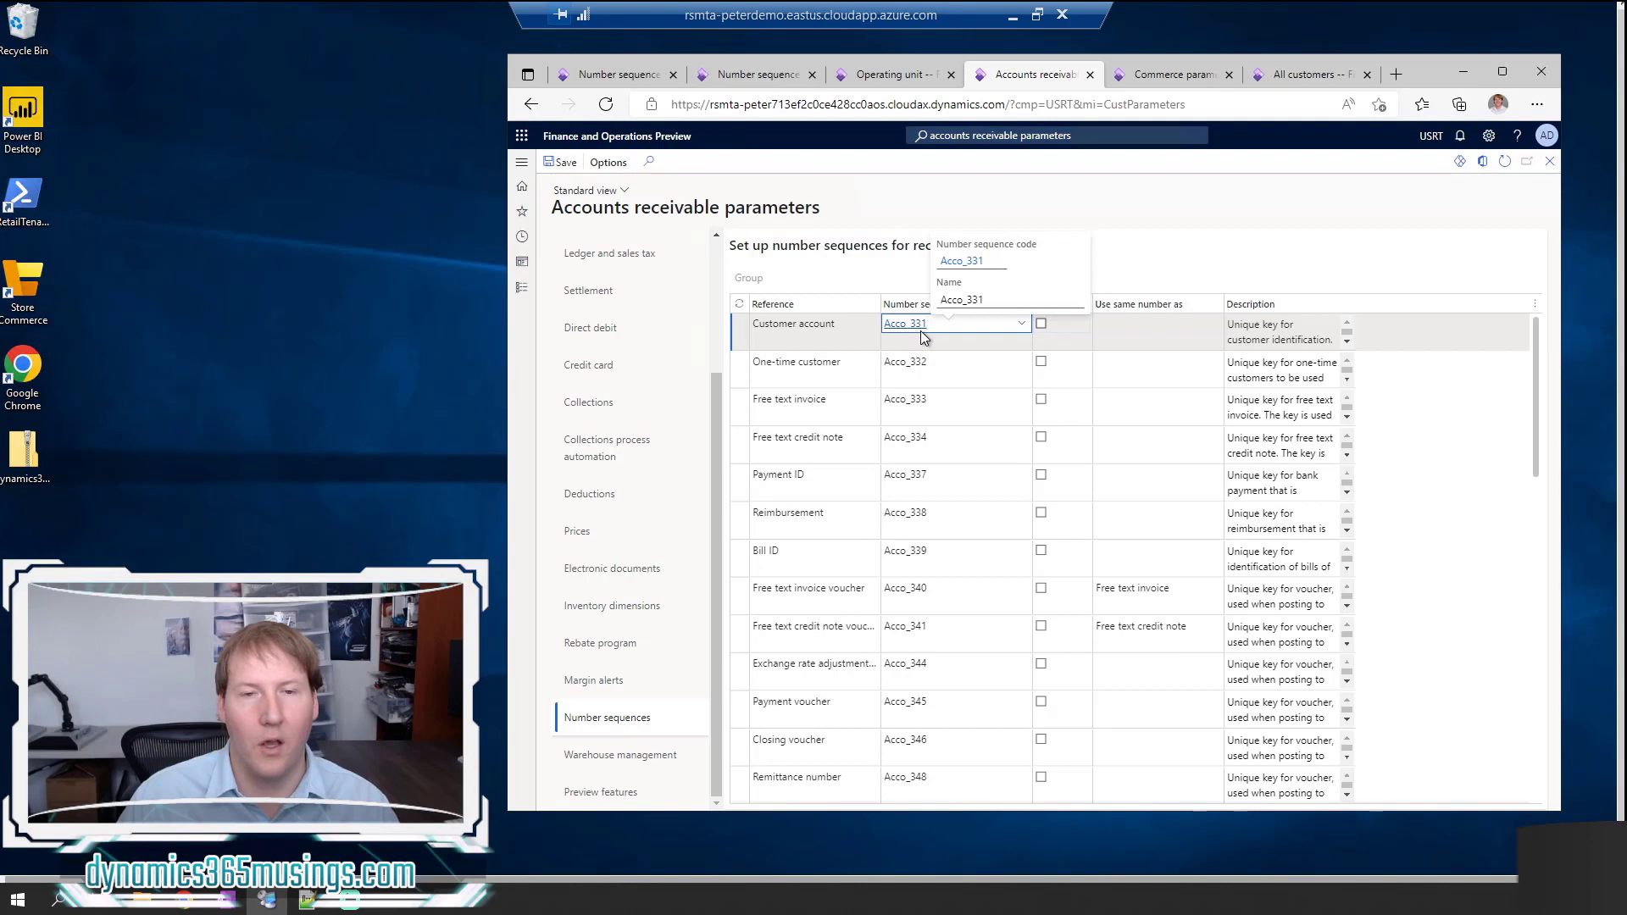
Step: Return to the Sale_322 number sequence and close its details, declining the change to the sequence
click(617, 74)
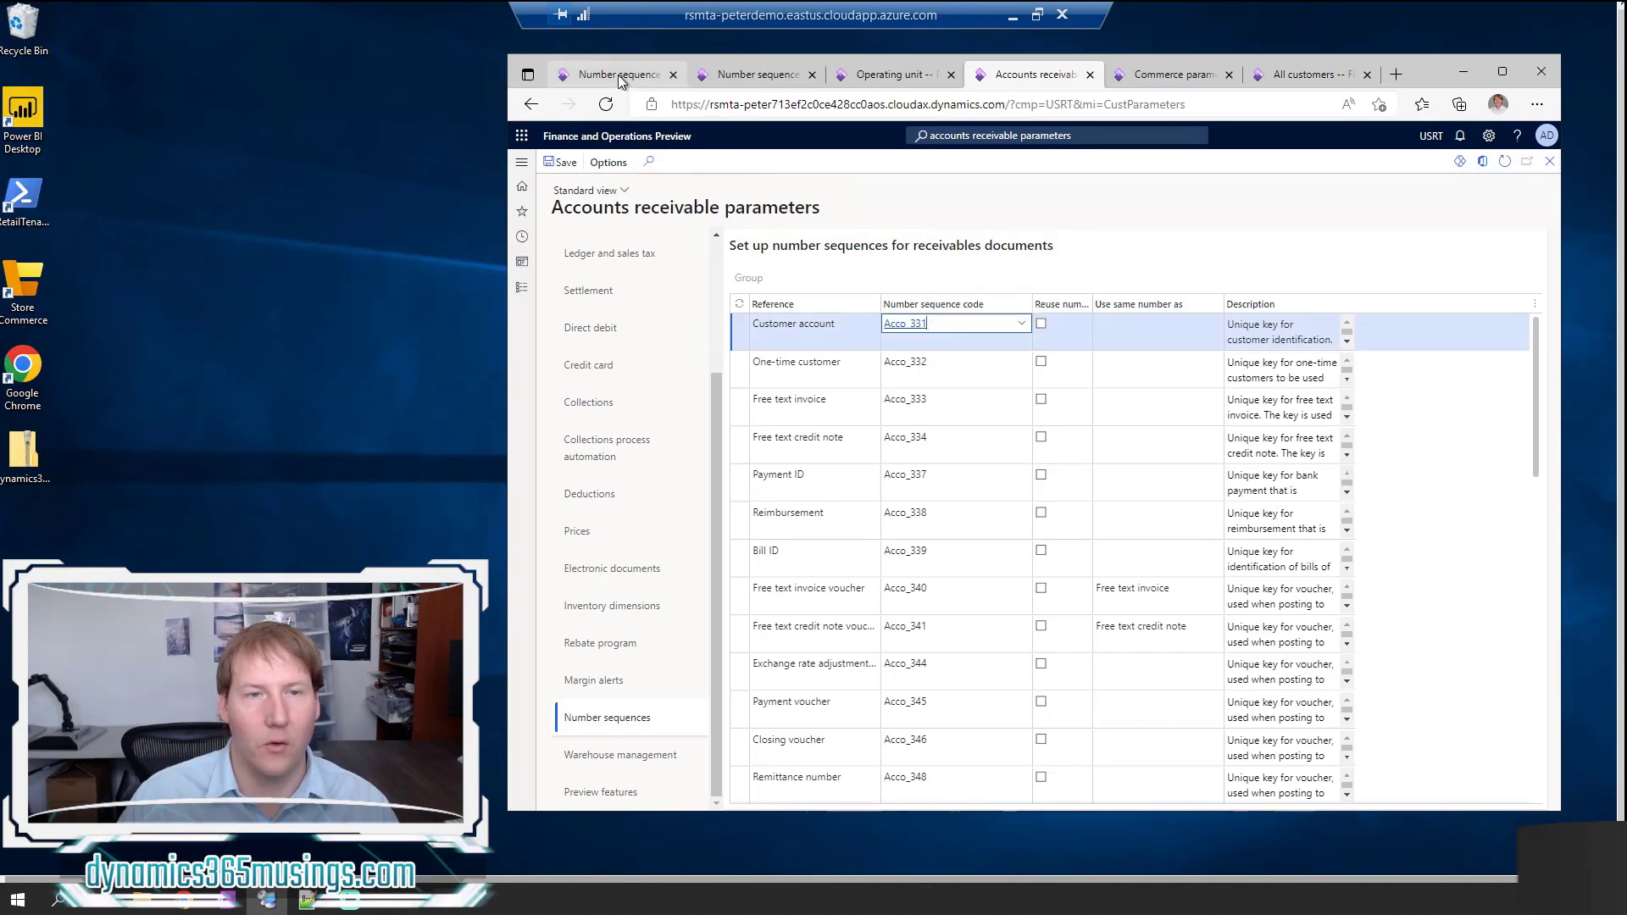
click(1549, 167)
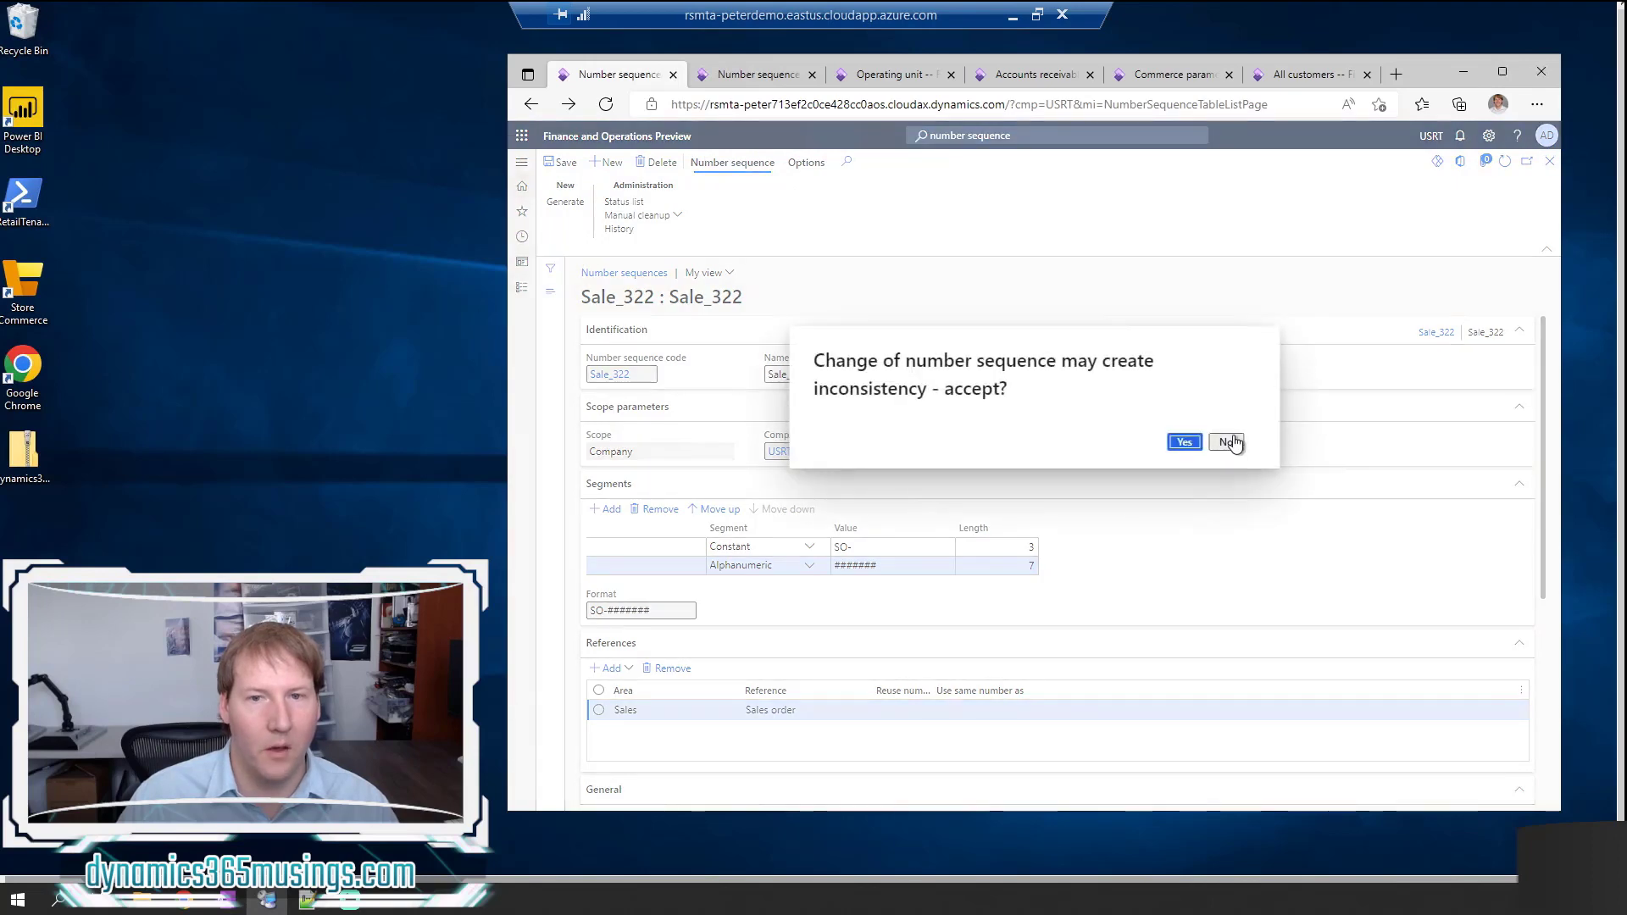
click(1228, 441)
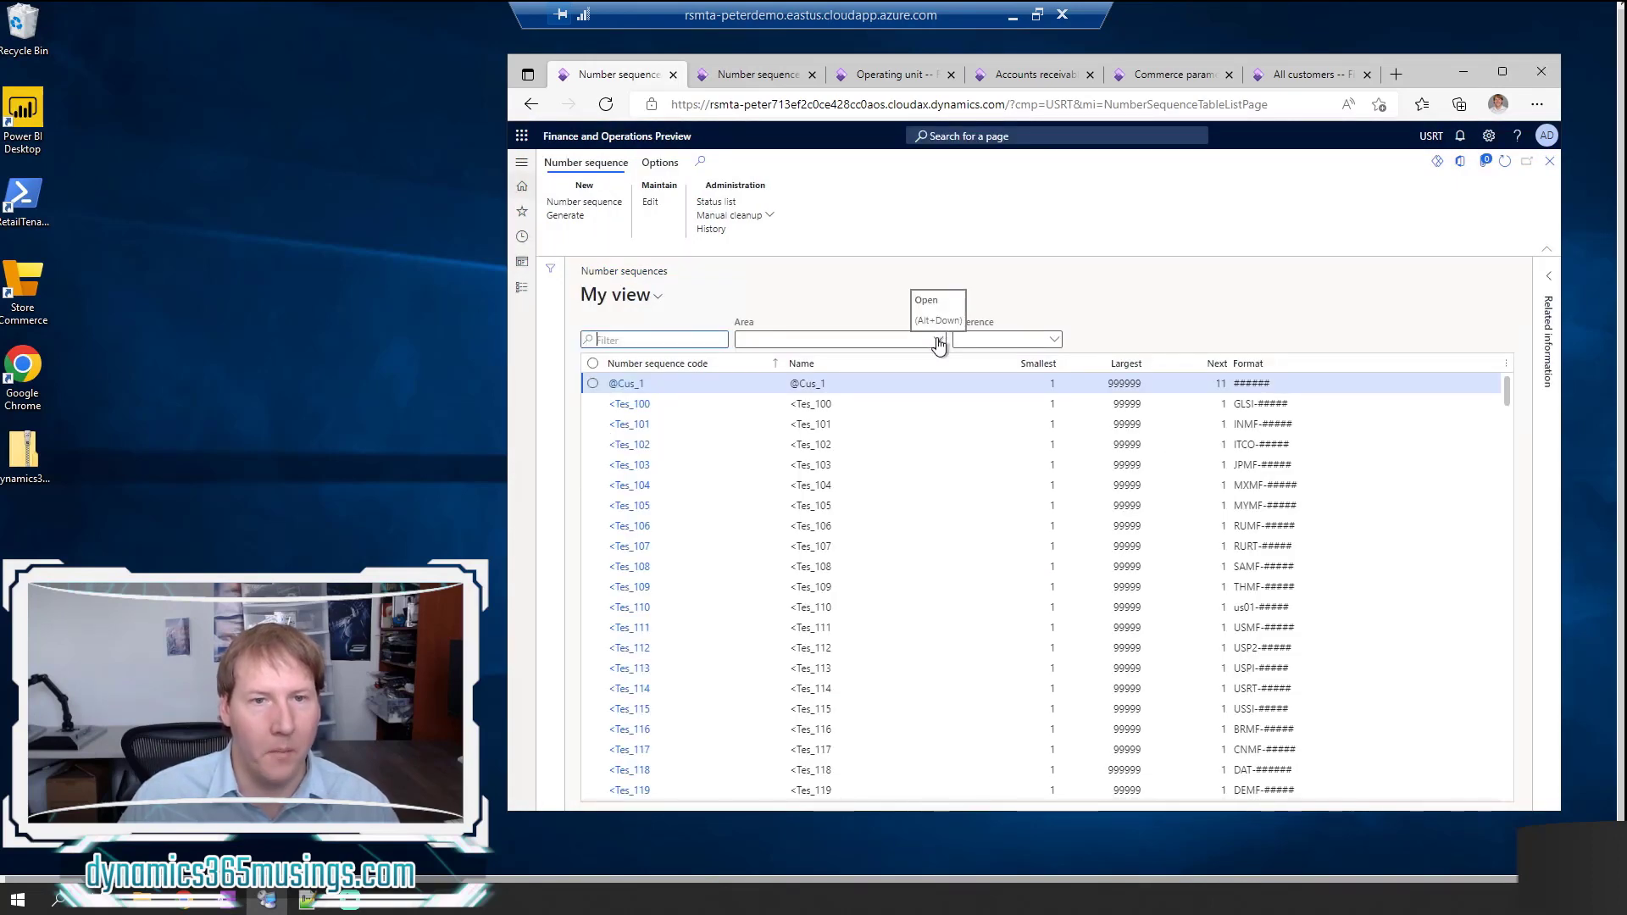
Step: Filter the number sequences list by the Accounts receivable area and the Customer account reference
click(939, 341)
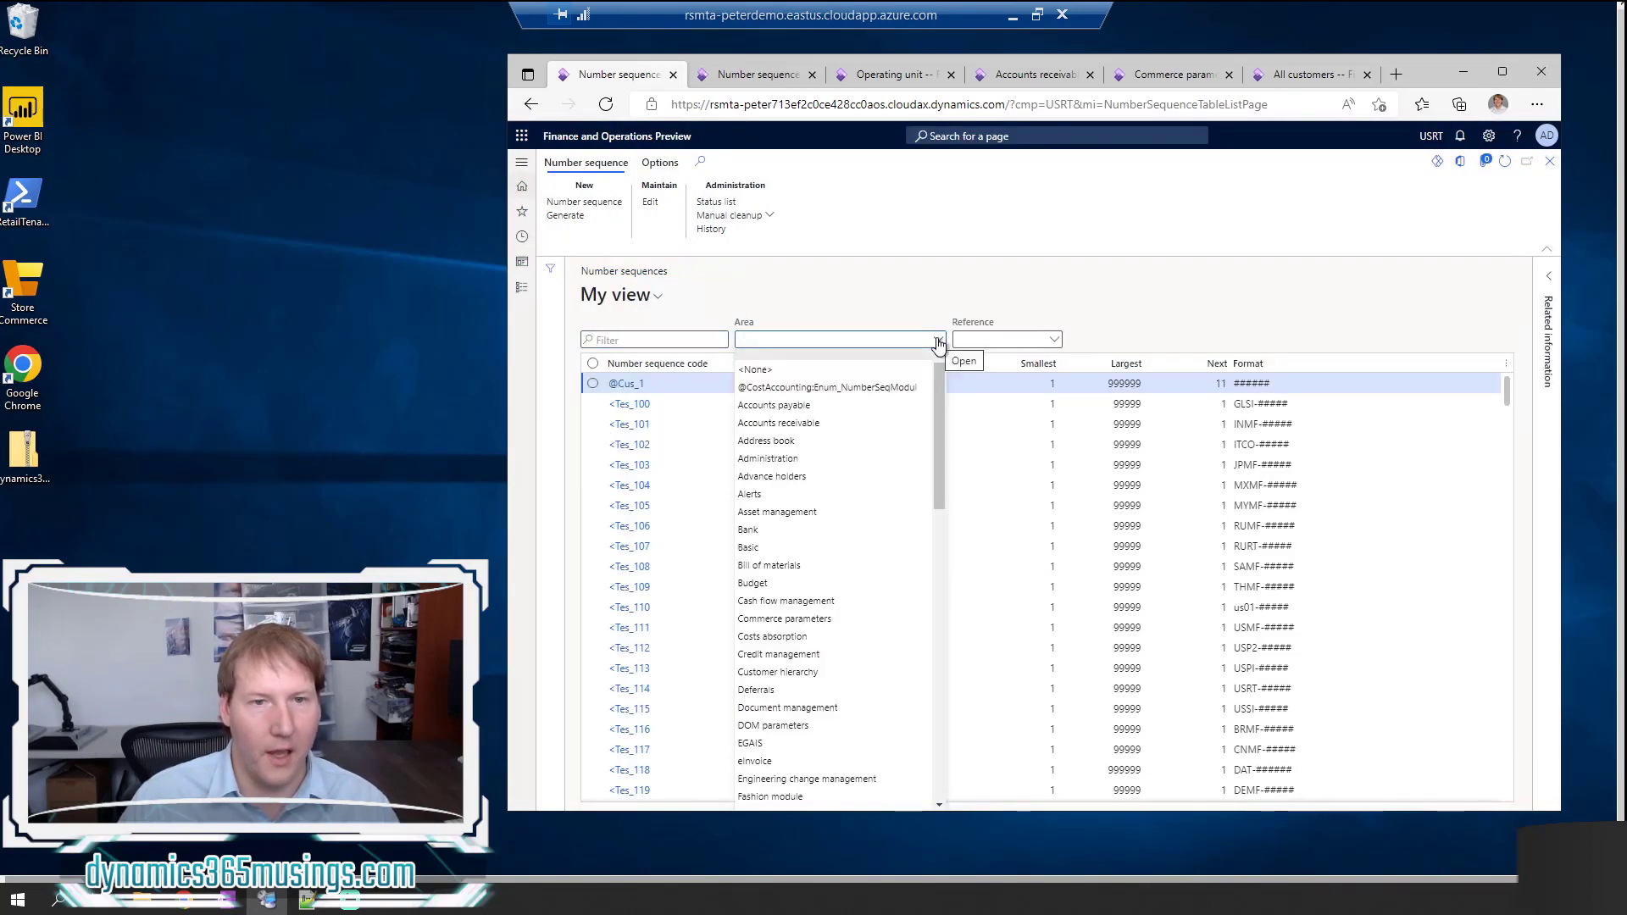
click(829, 427)
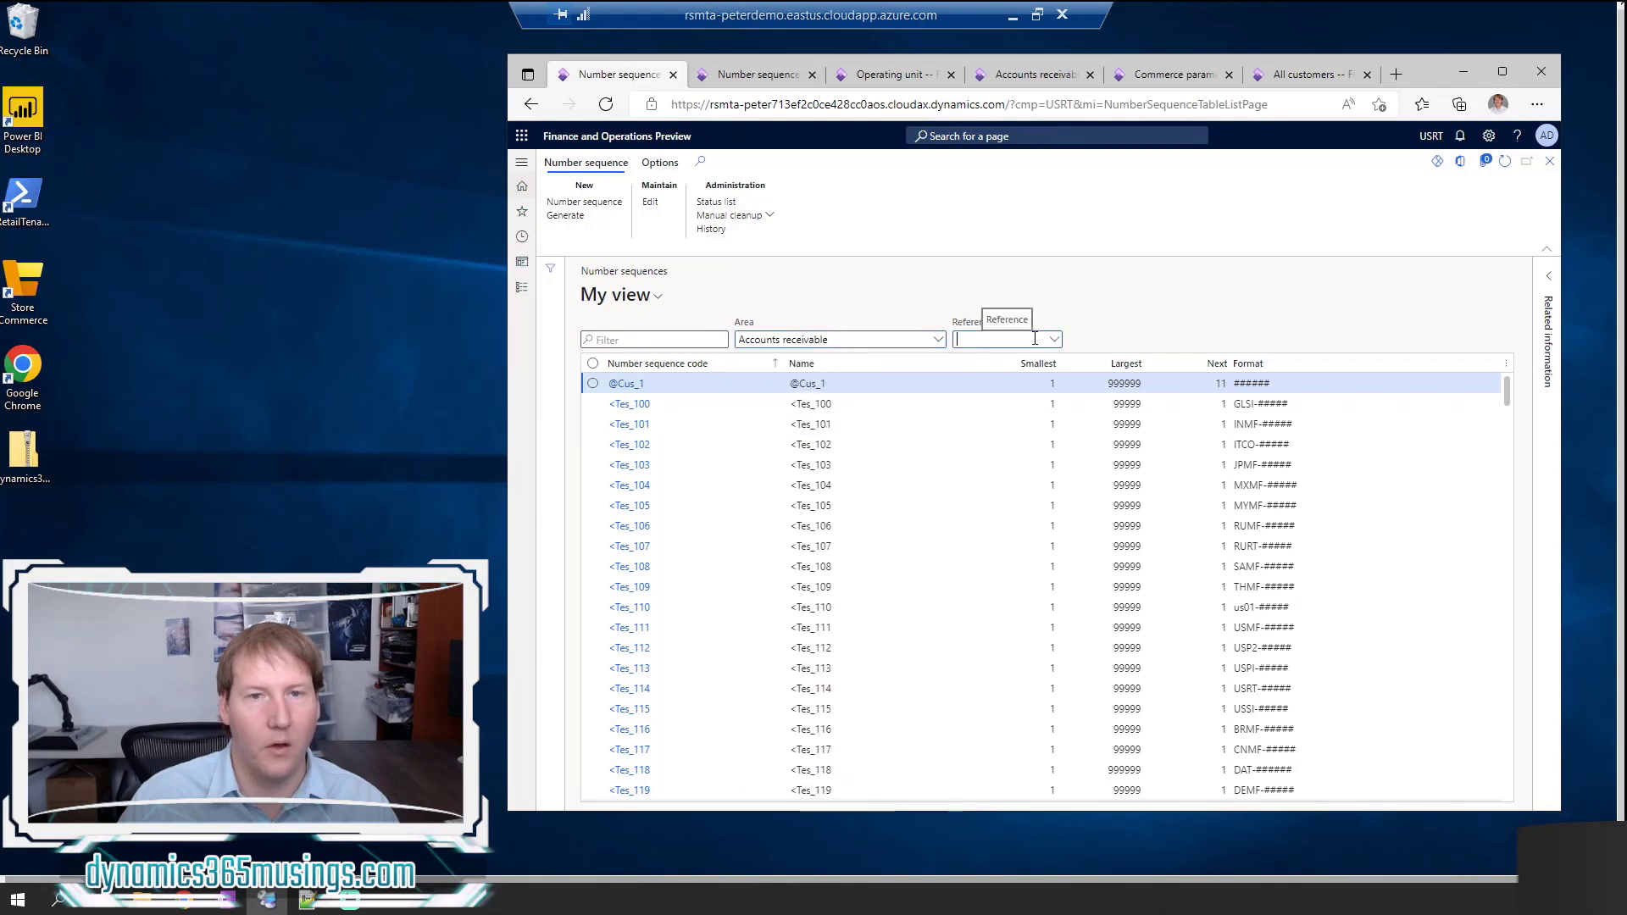
click(1035, 339)
click(1055, 341)
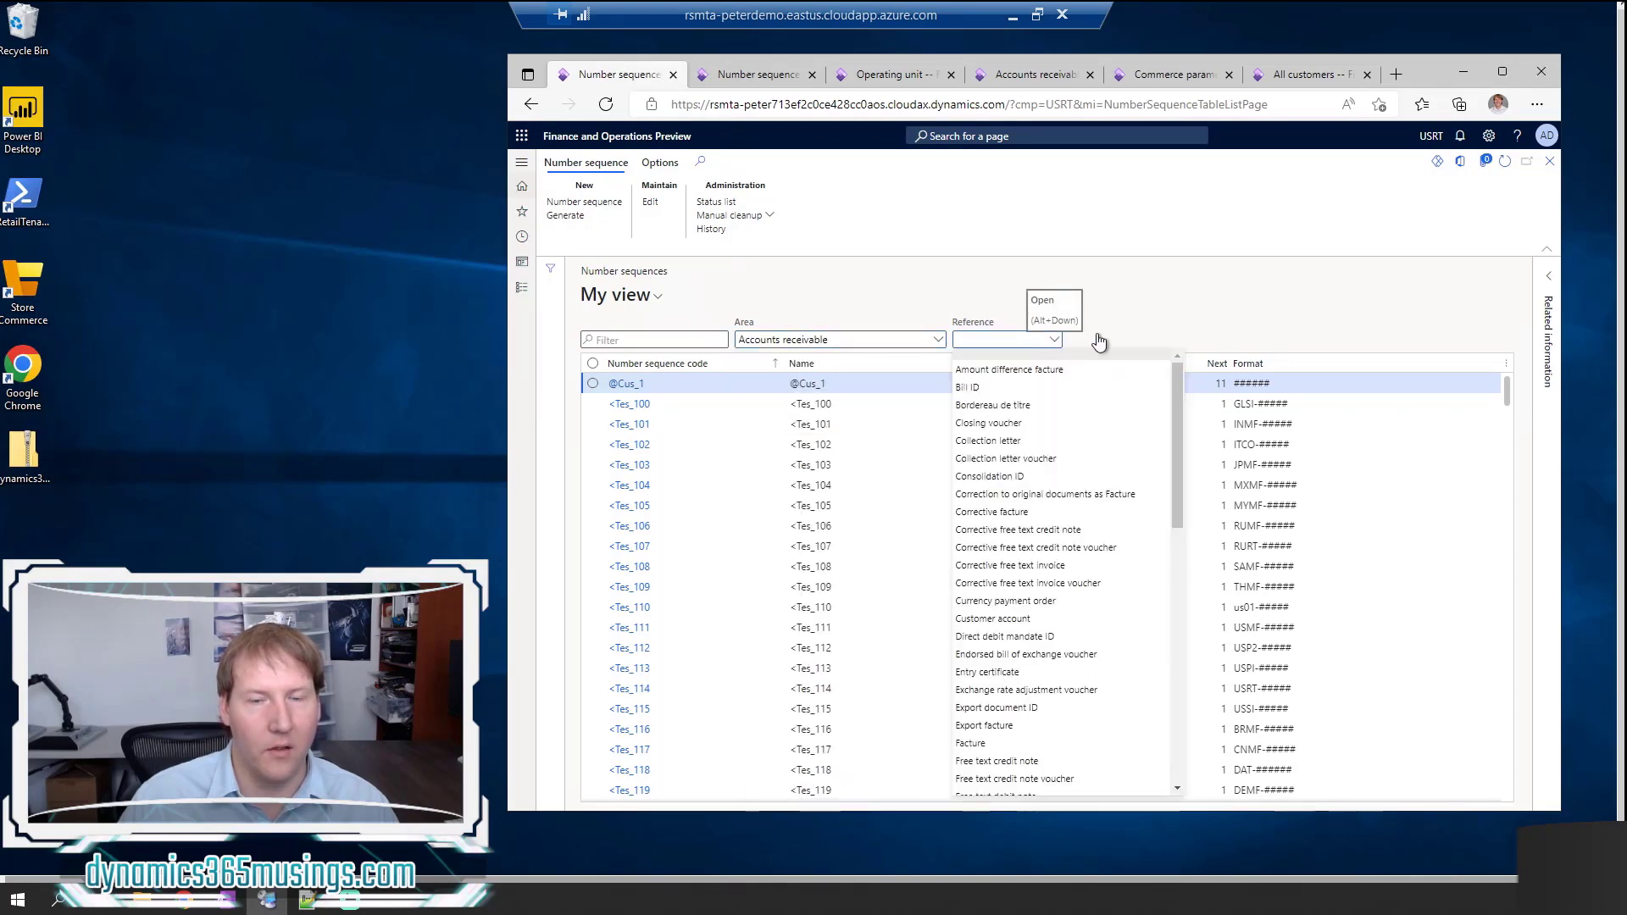
click(1054, 342)
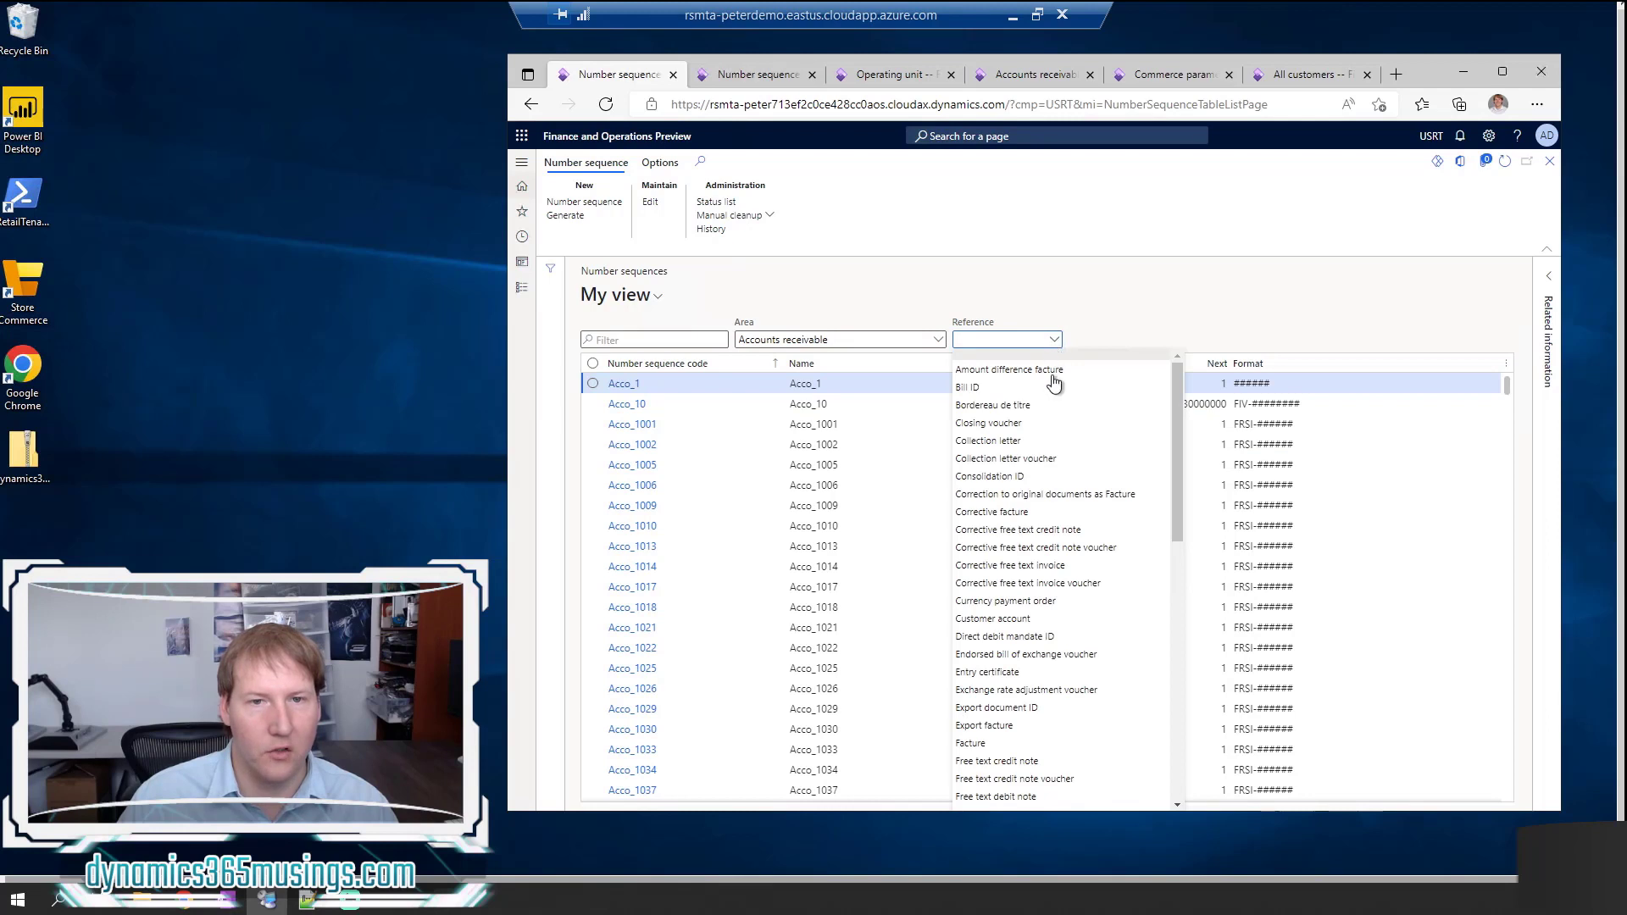
click(1047, 617)
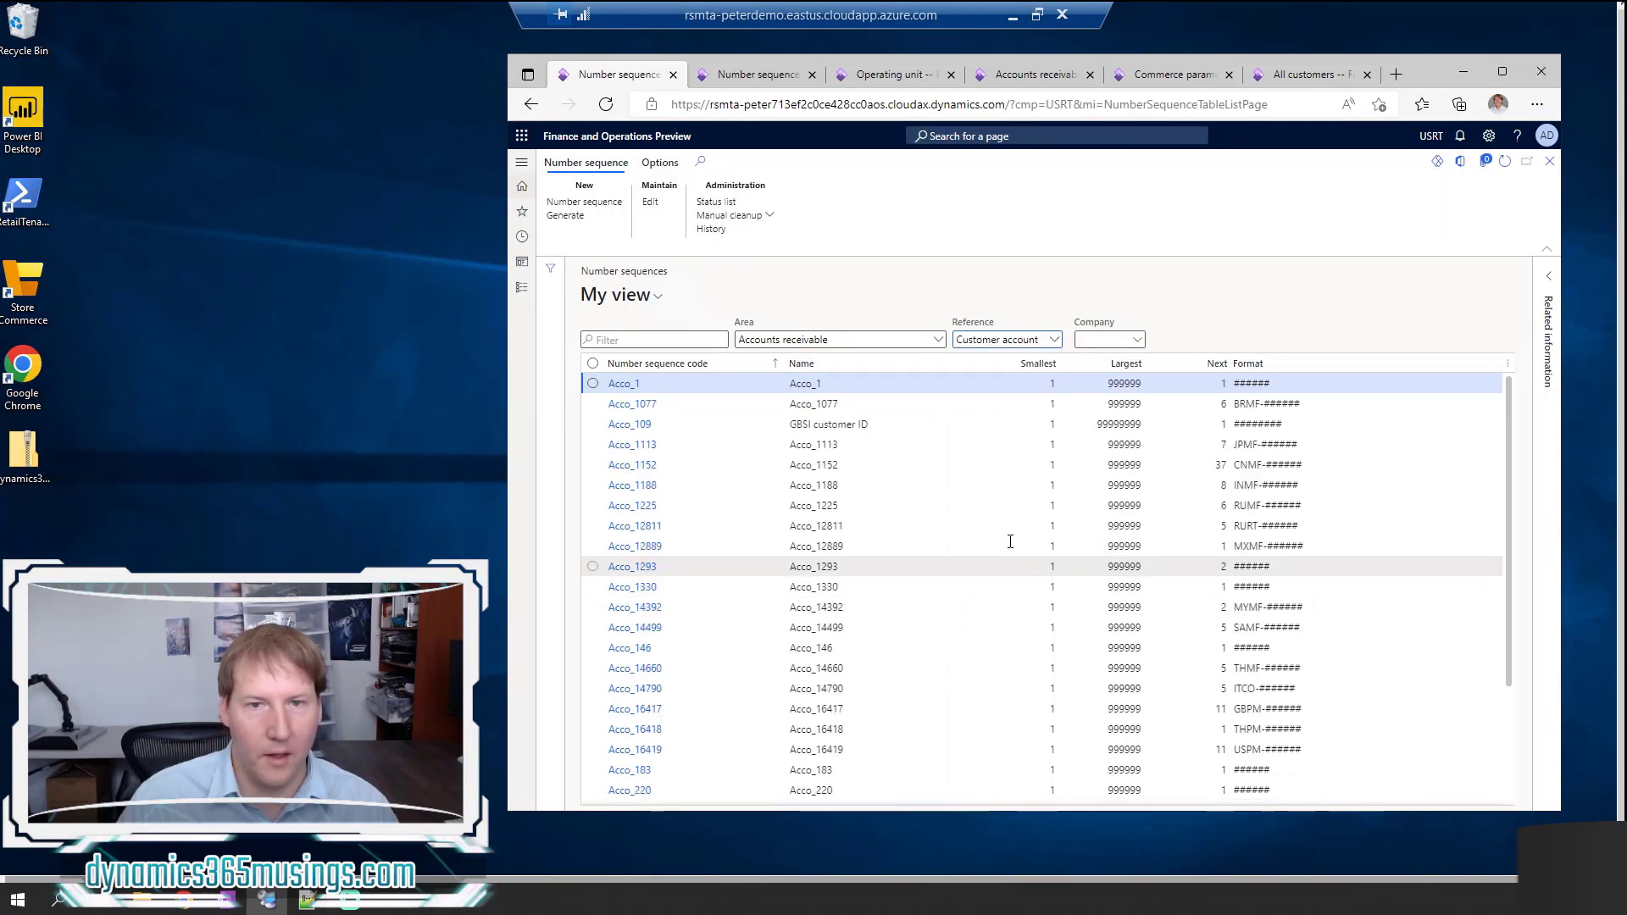
Step: Narrow the filtered number sequences to the company USRT, Contoso Retail USA
click(1139, 342)
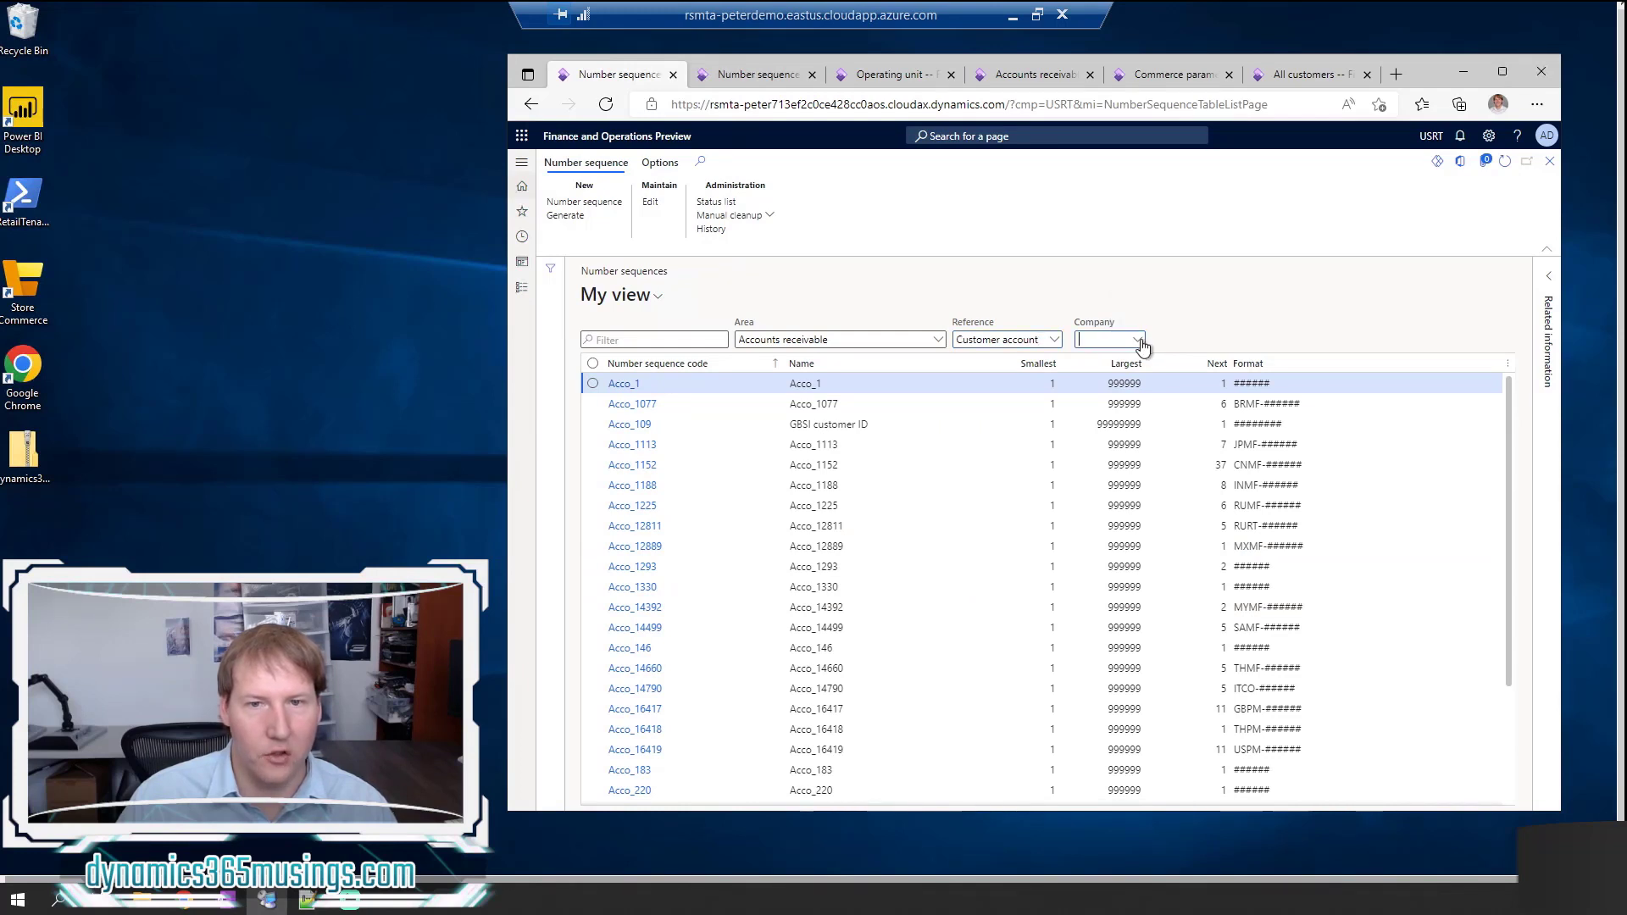
click(1140, 340)
scroll(1116, 462, down, 5)
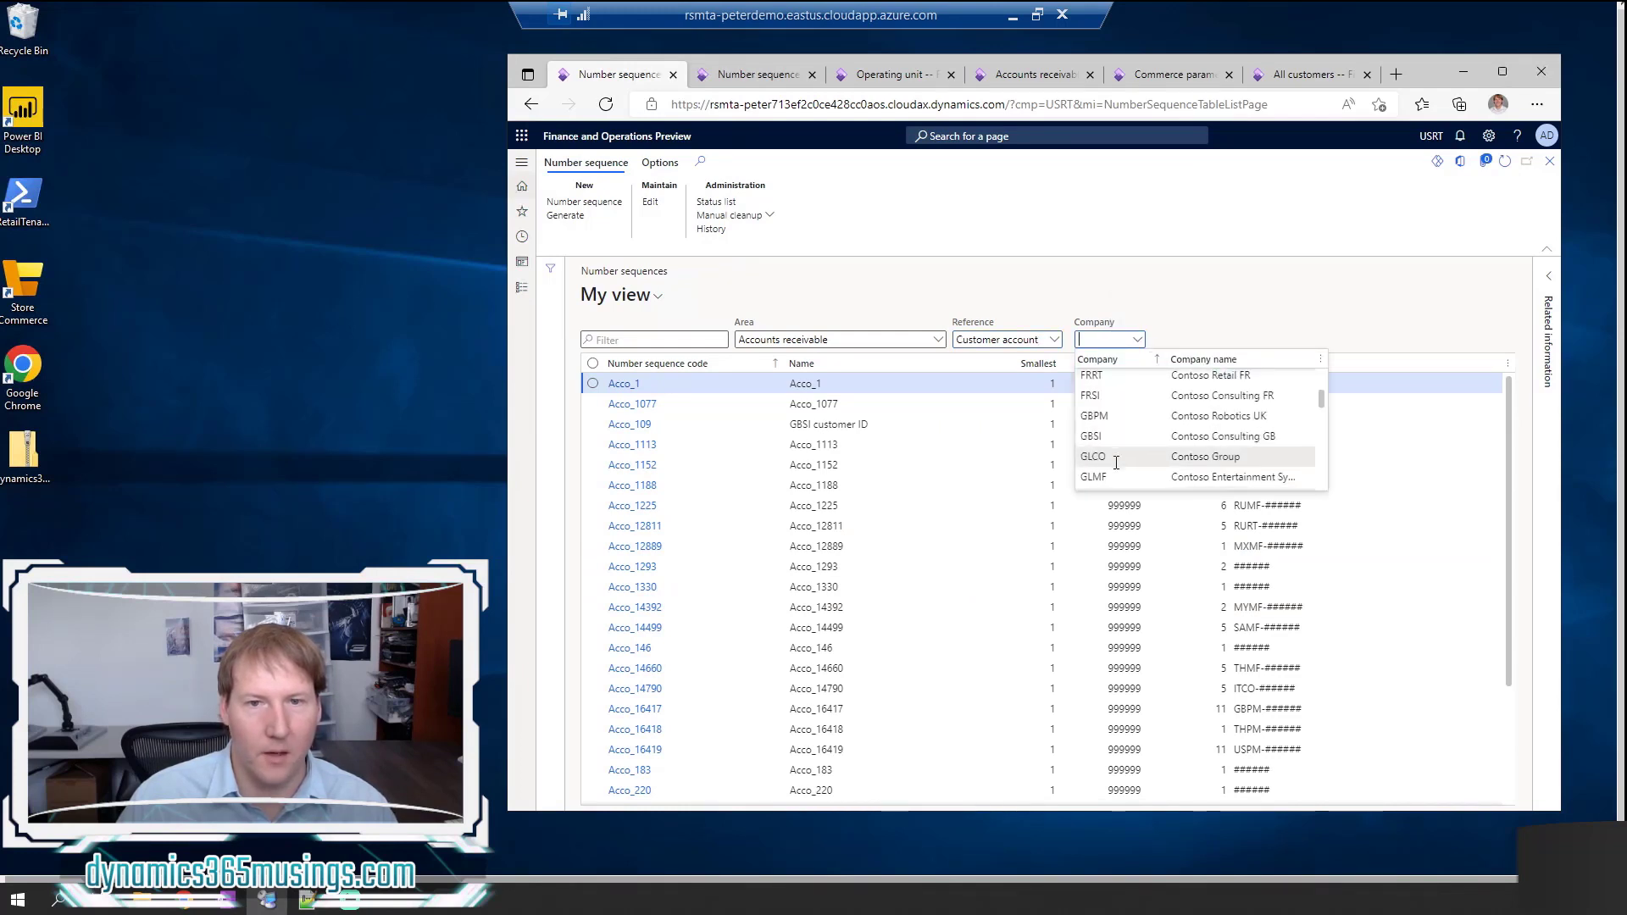
scroll(1116, 463, down, 4)
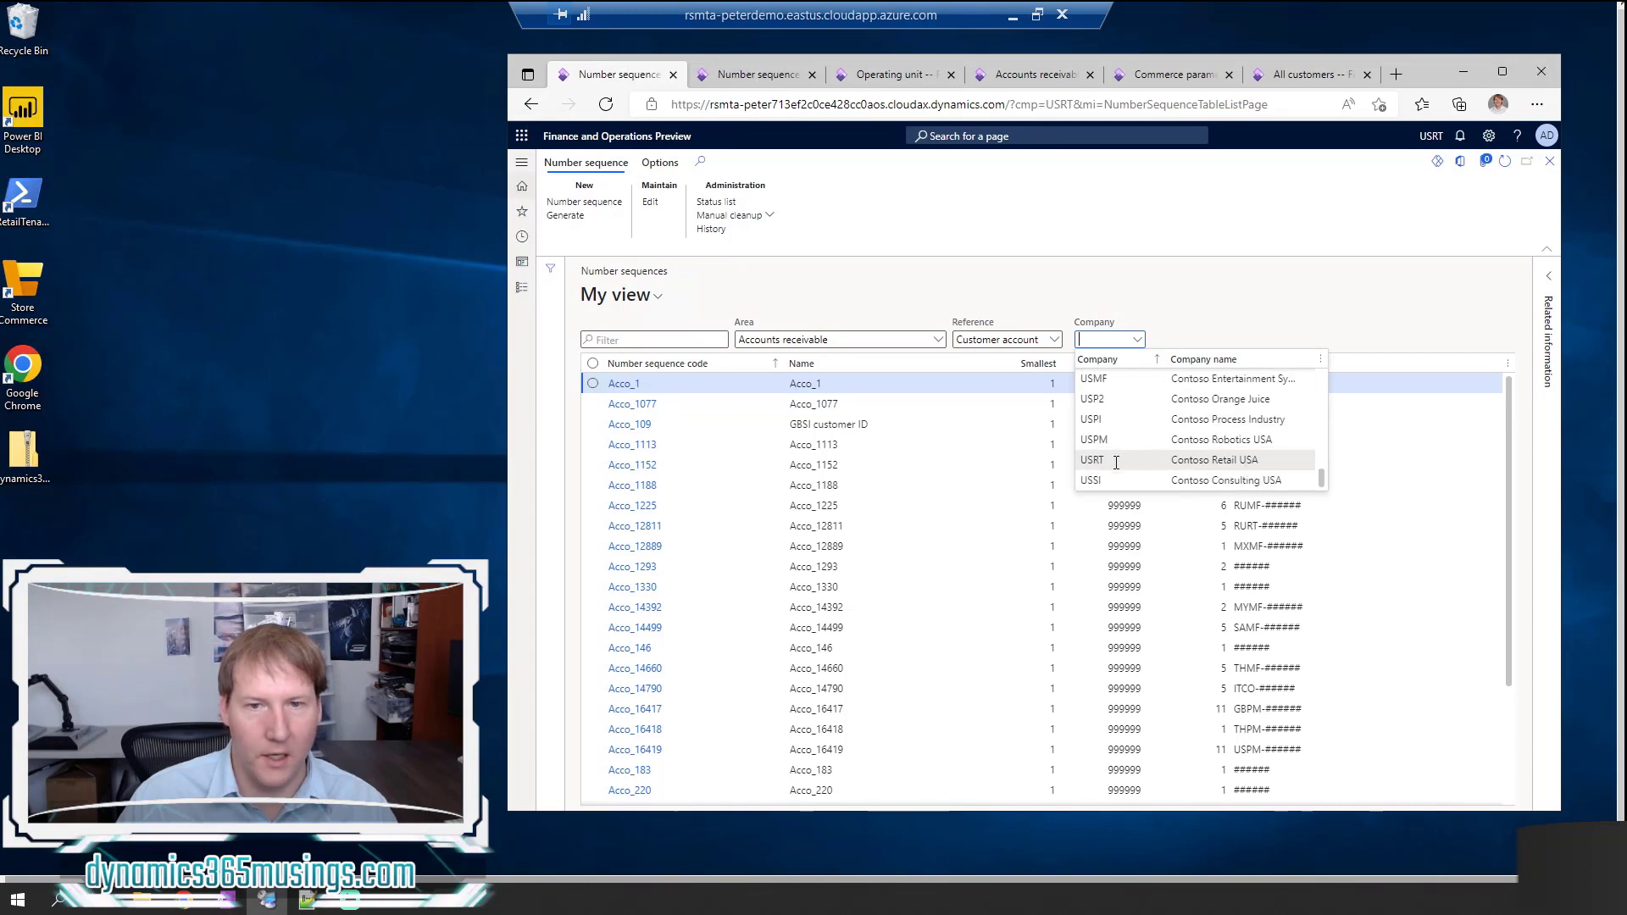
click(1115, 463)
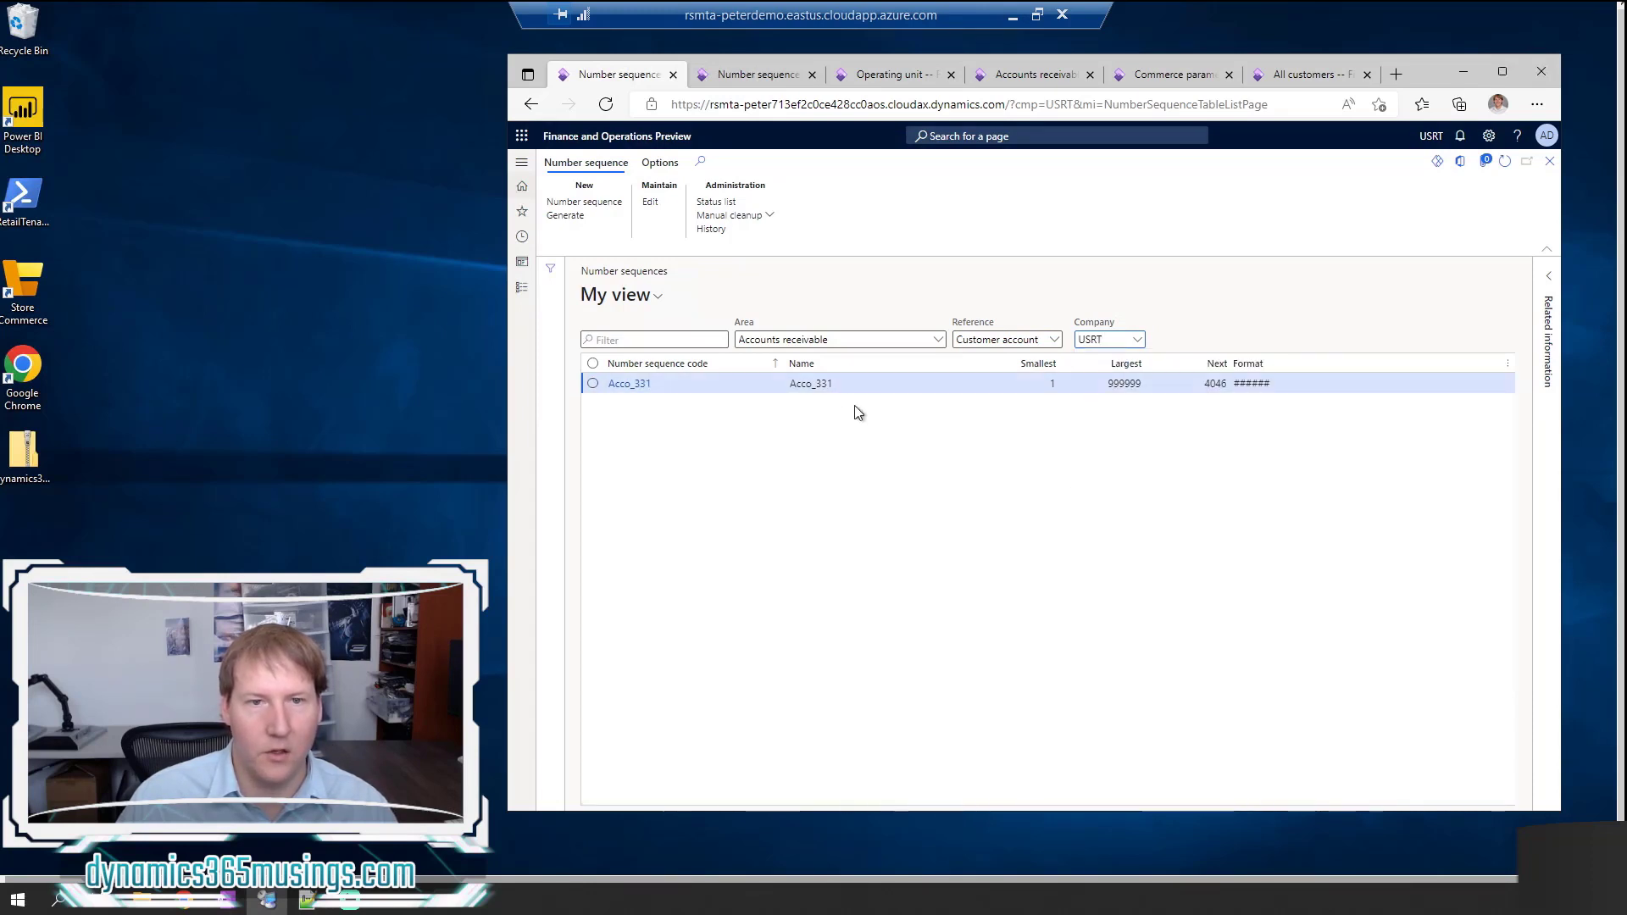
Step: Examine the USRT customer account sequence's details, compare them with the account numbers in the All customers list, and close the details
click(628, 384)
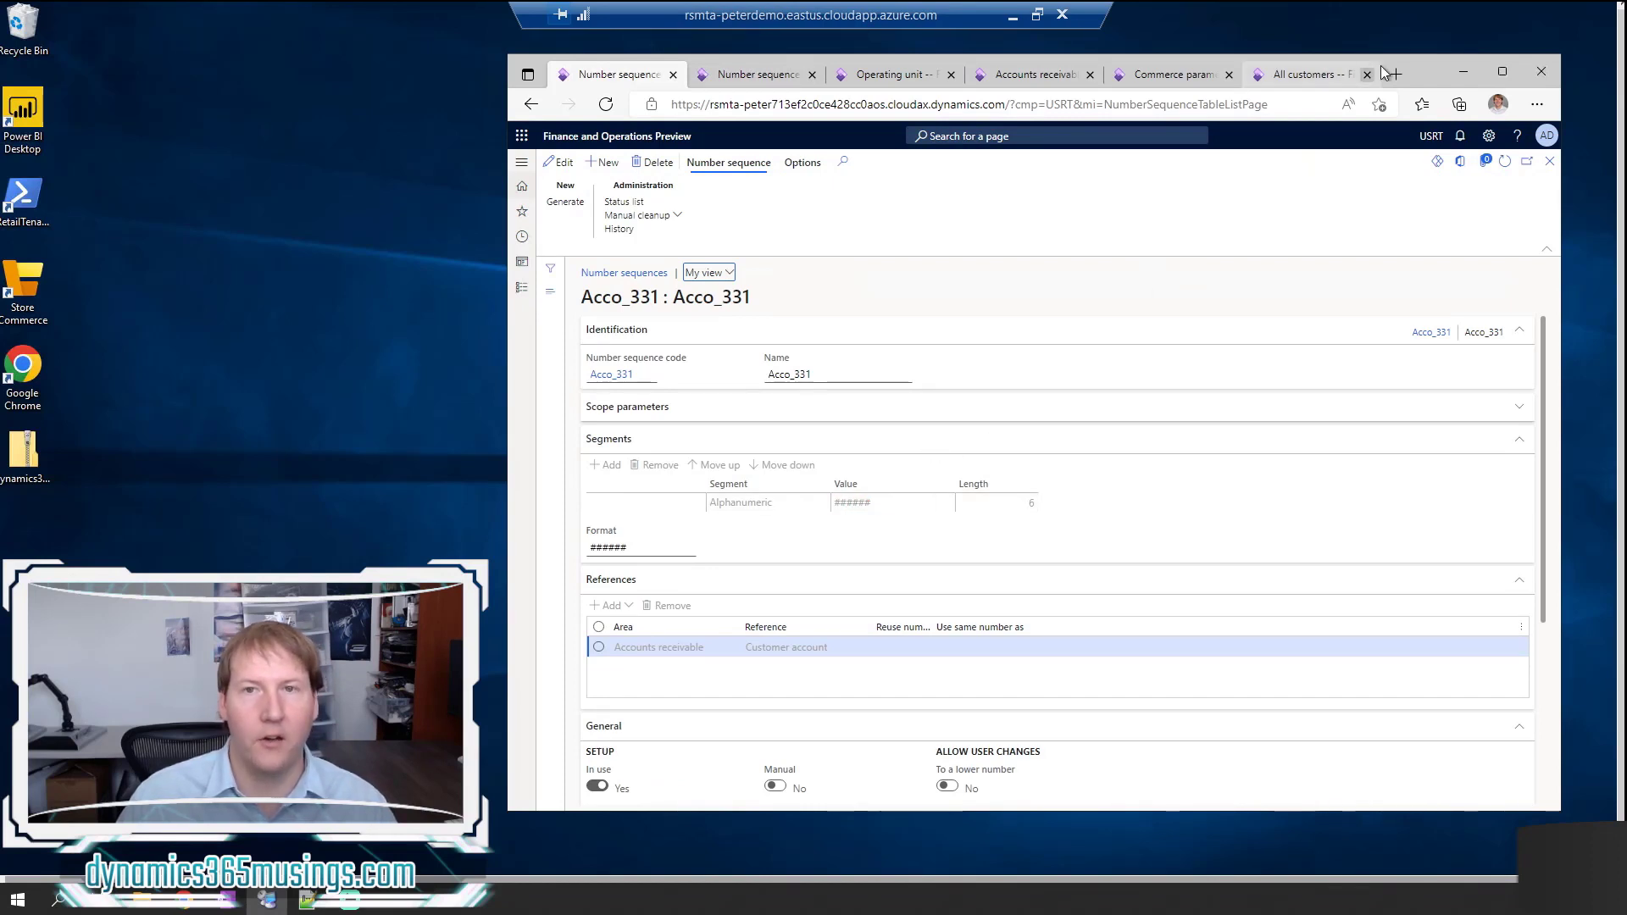
click(1294, 79)
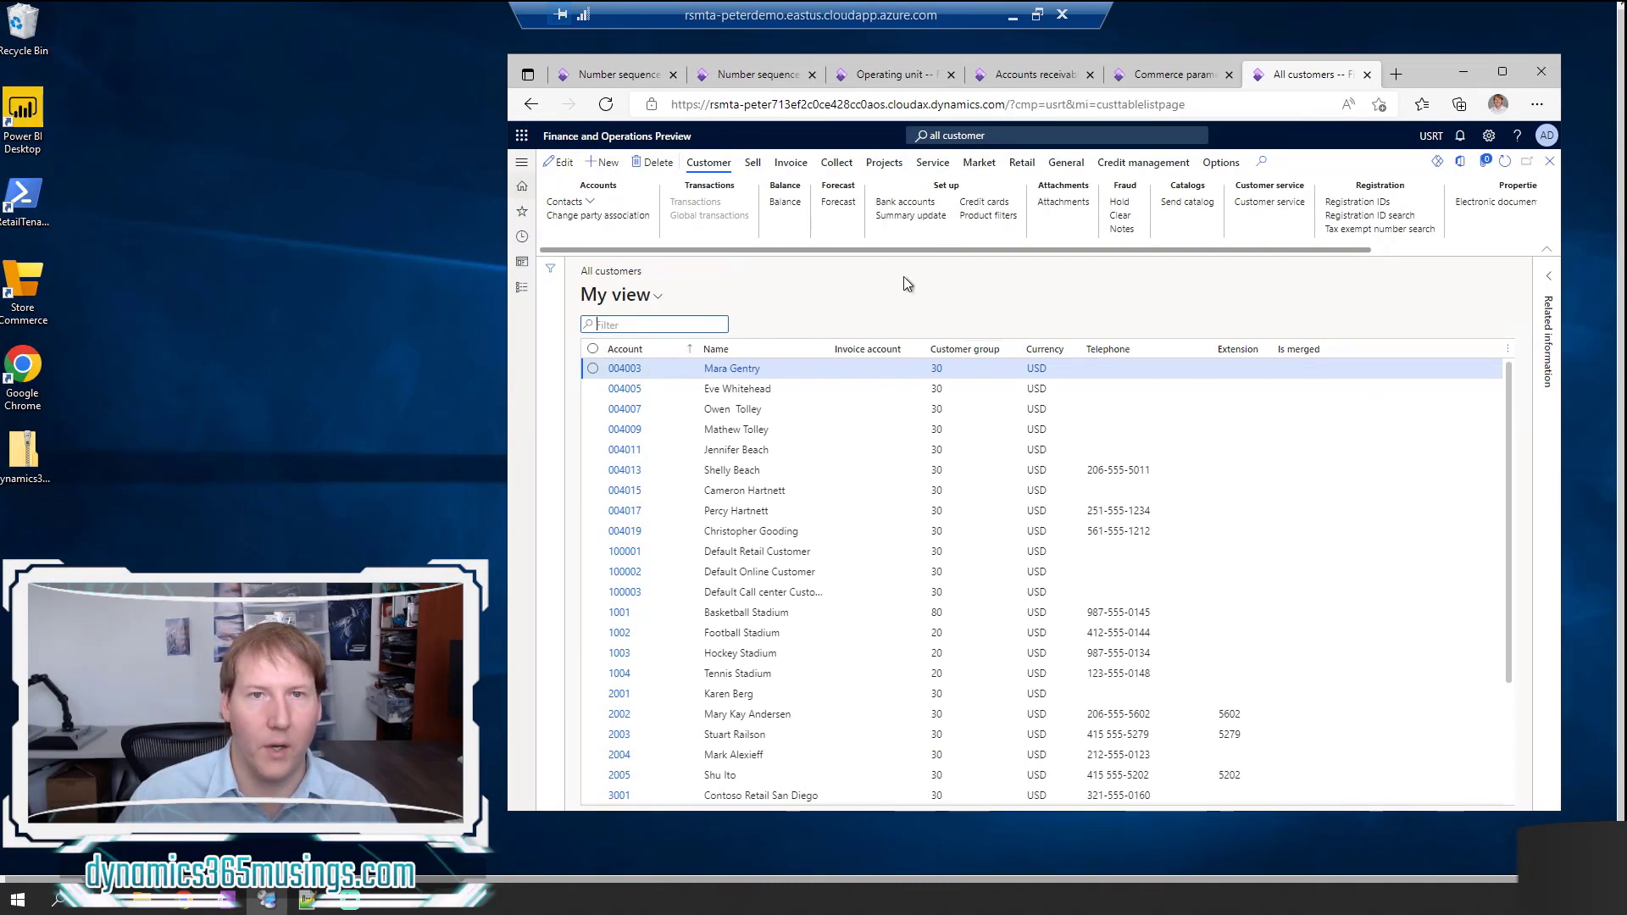
click(610, 80)
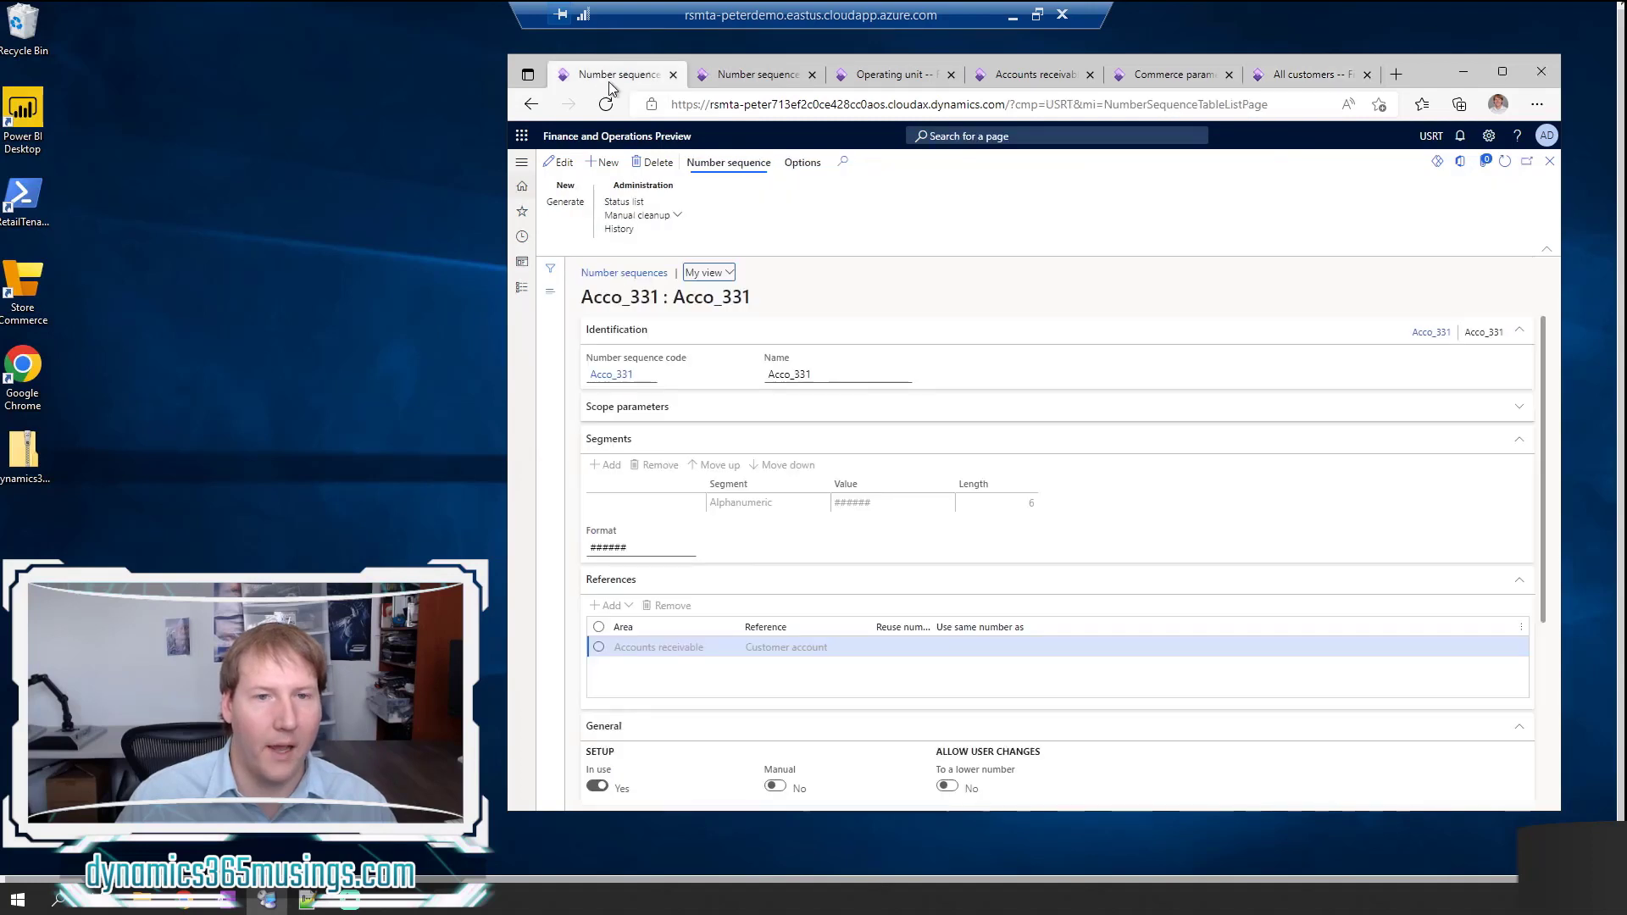
click(1549, 164)
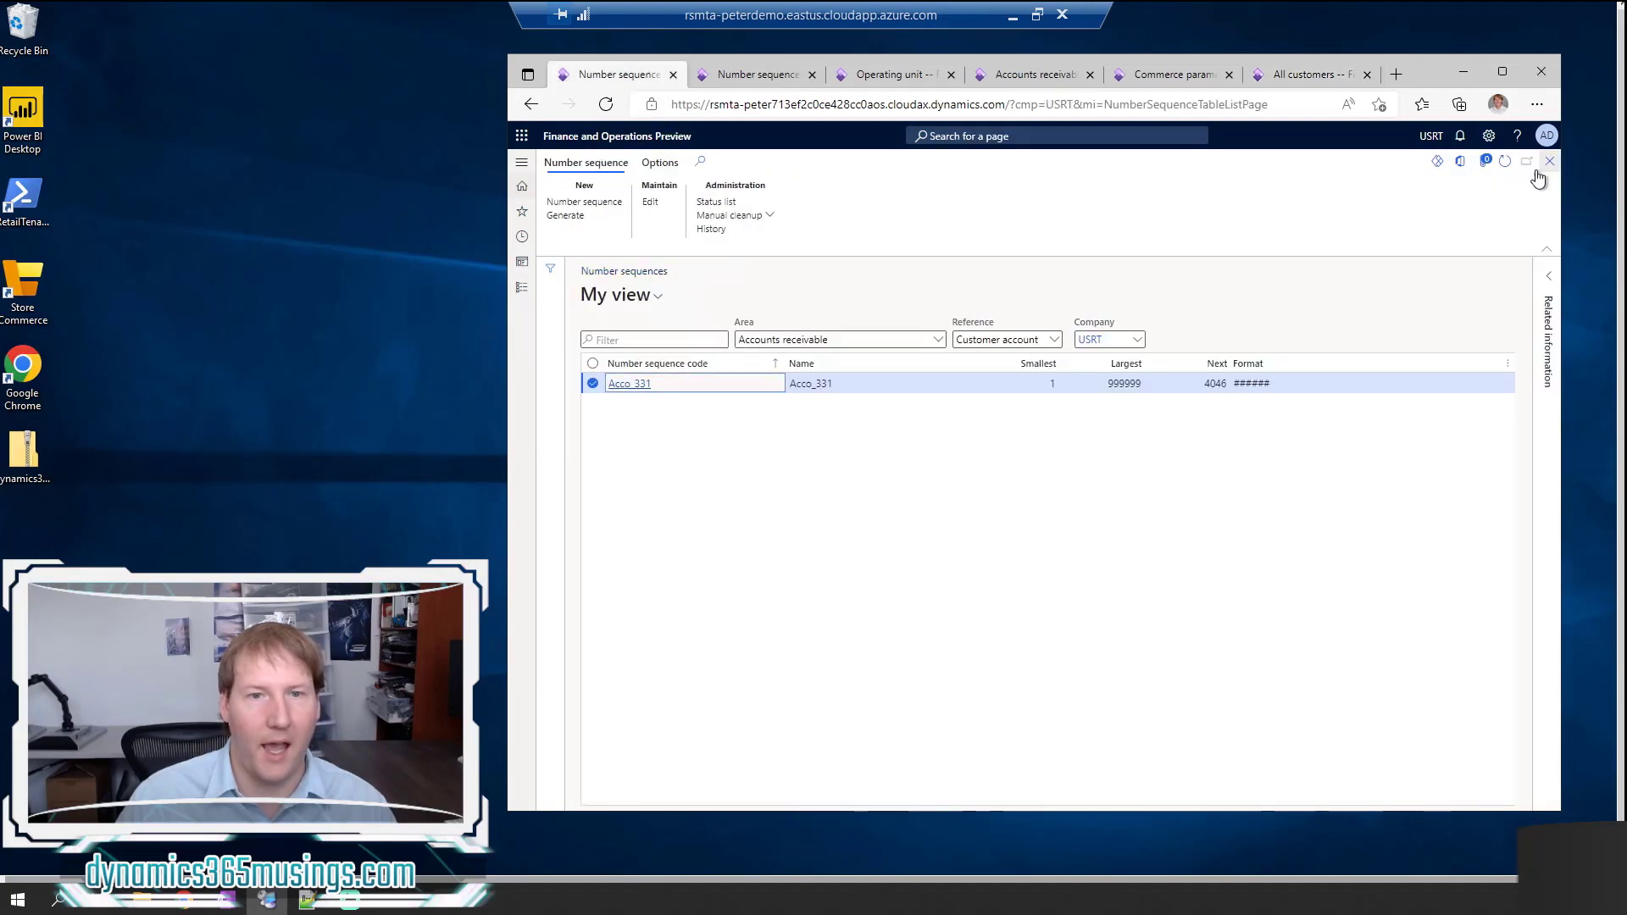
Step: Change the company filter of the number sequences list to USSI
click(1138, 341)
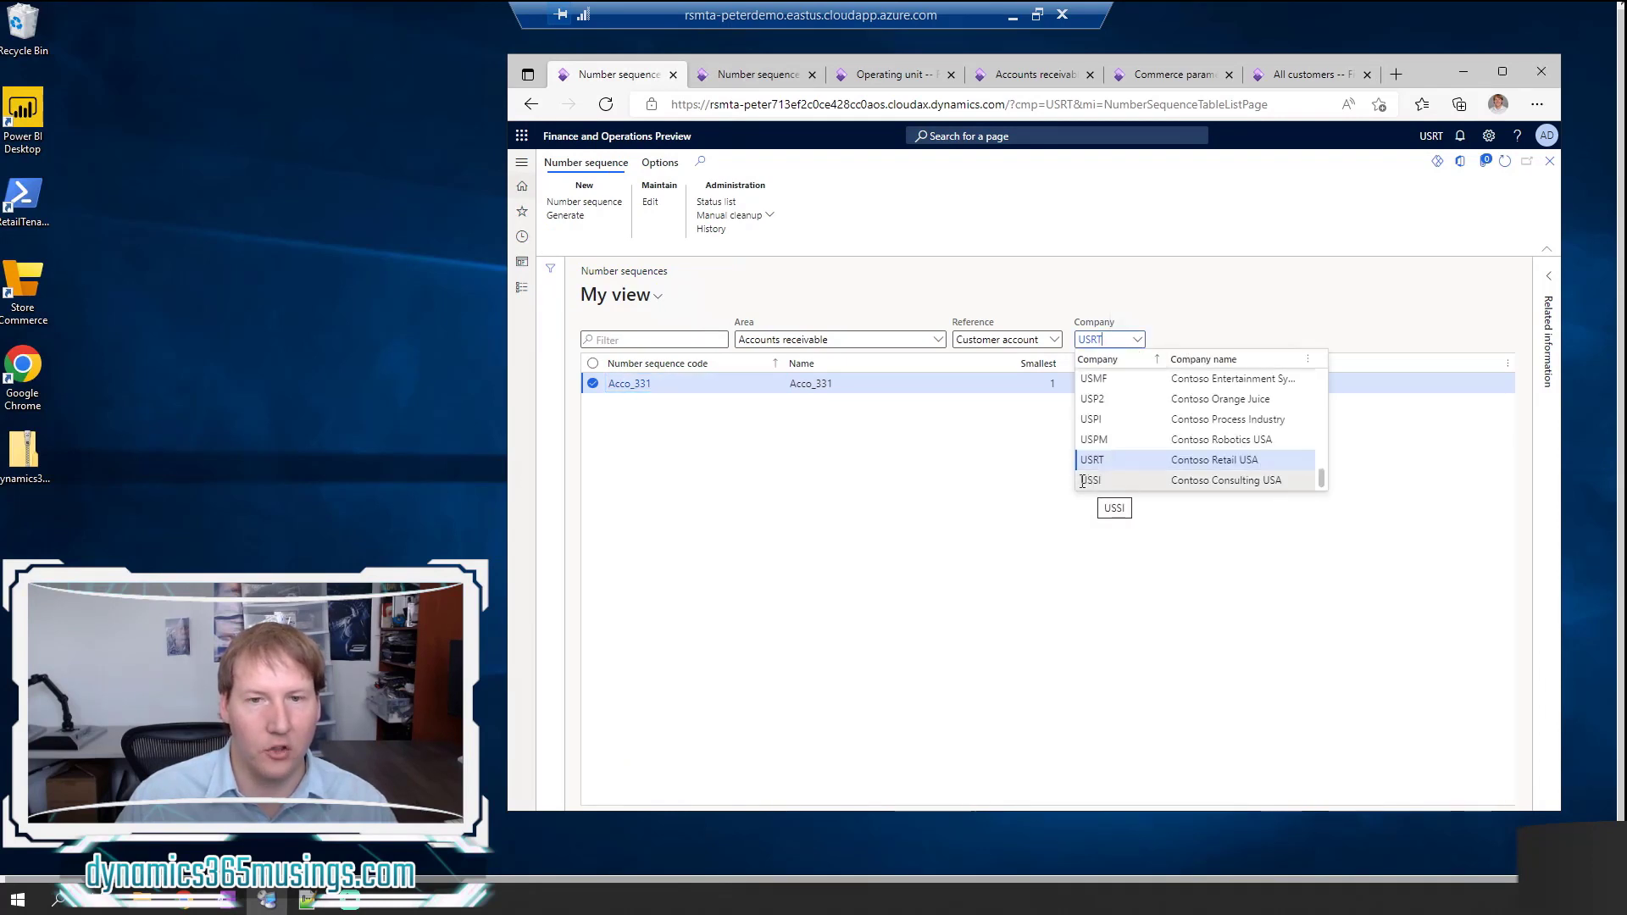
click(1110, 481)
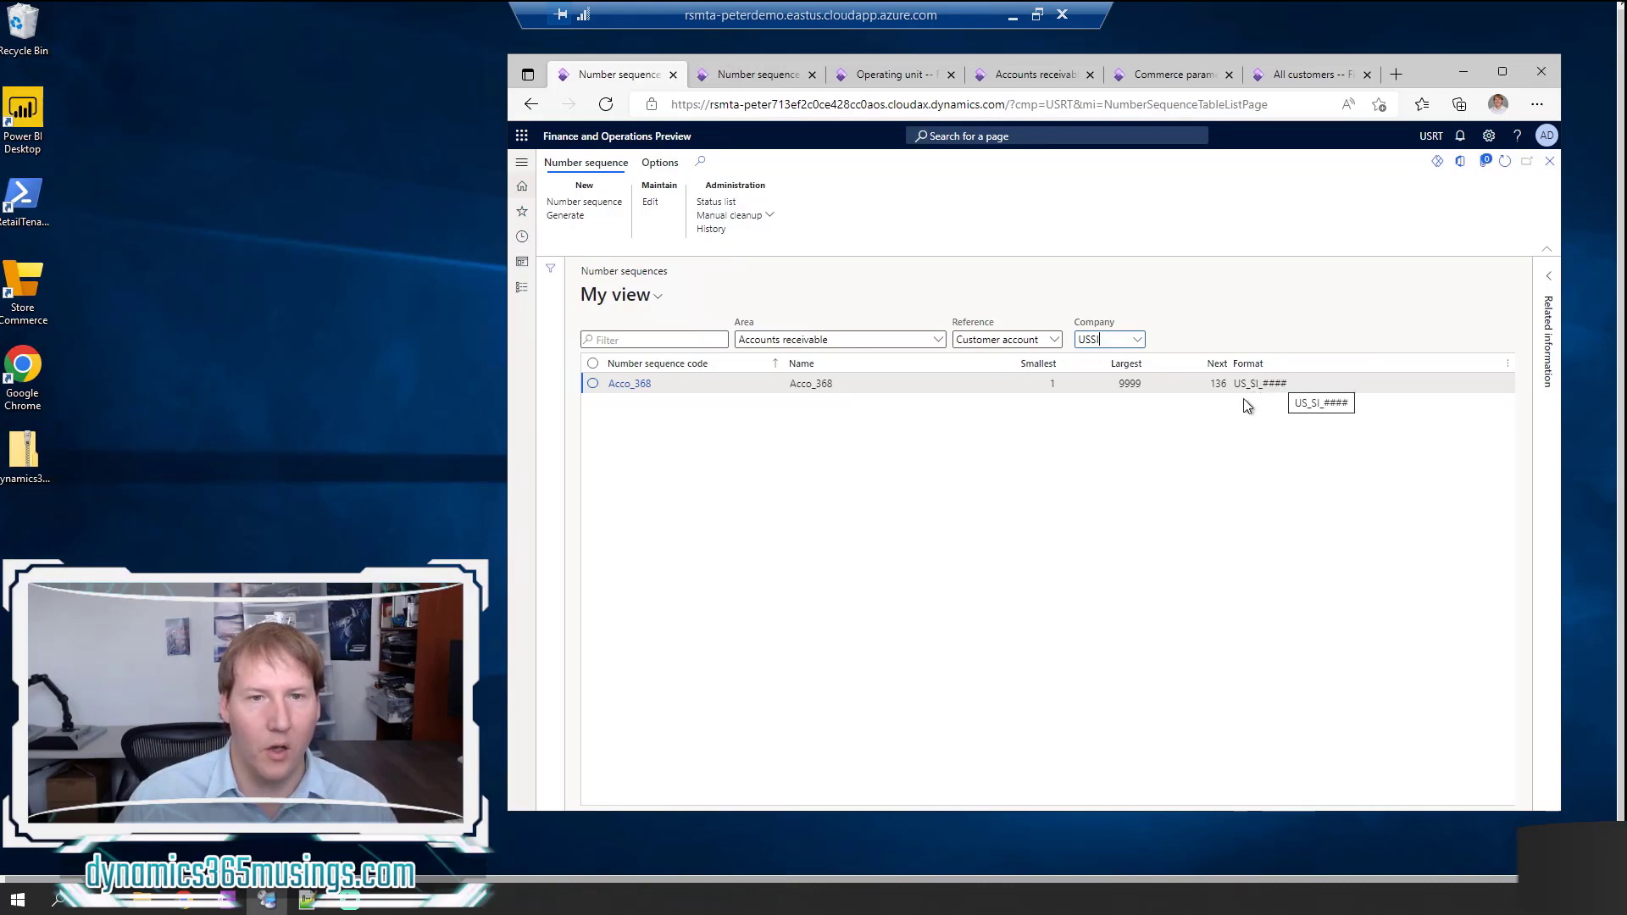
Step: In the All customers list, switch the company to USSI and open a new customer form, dismissing the error message
click(1305, 74)
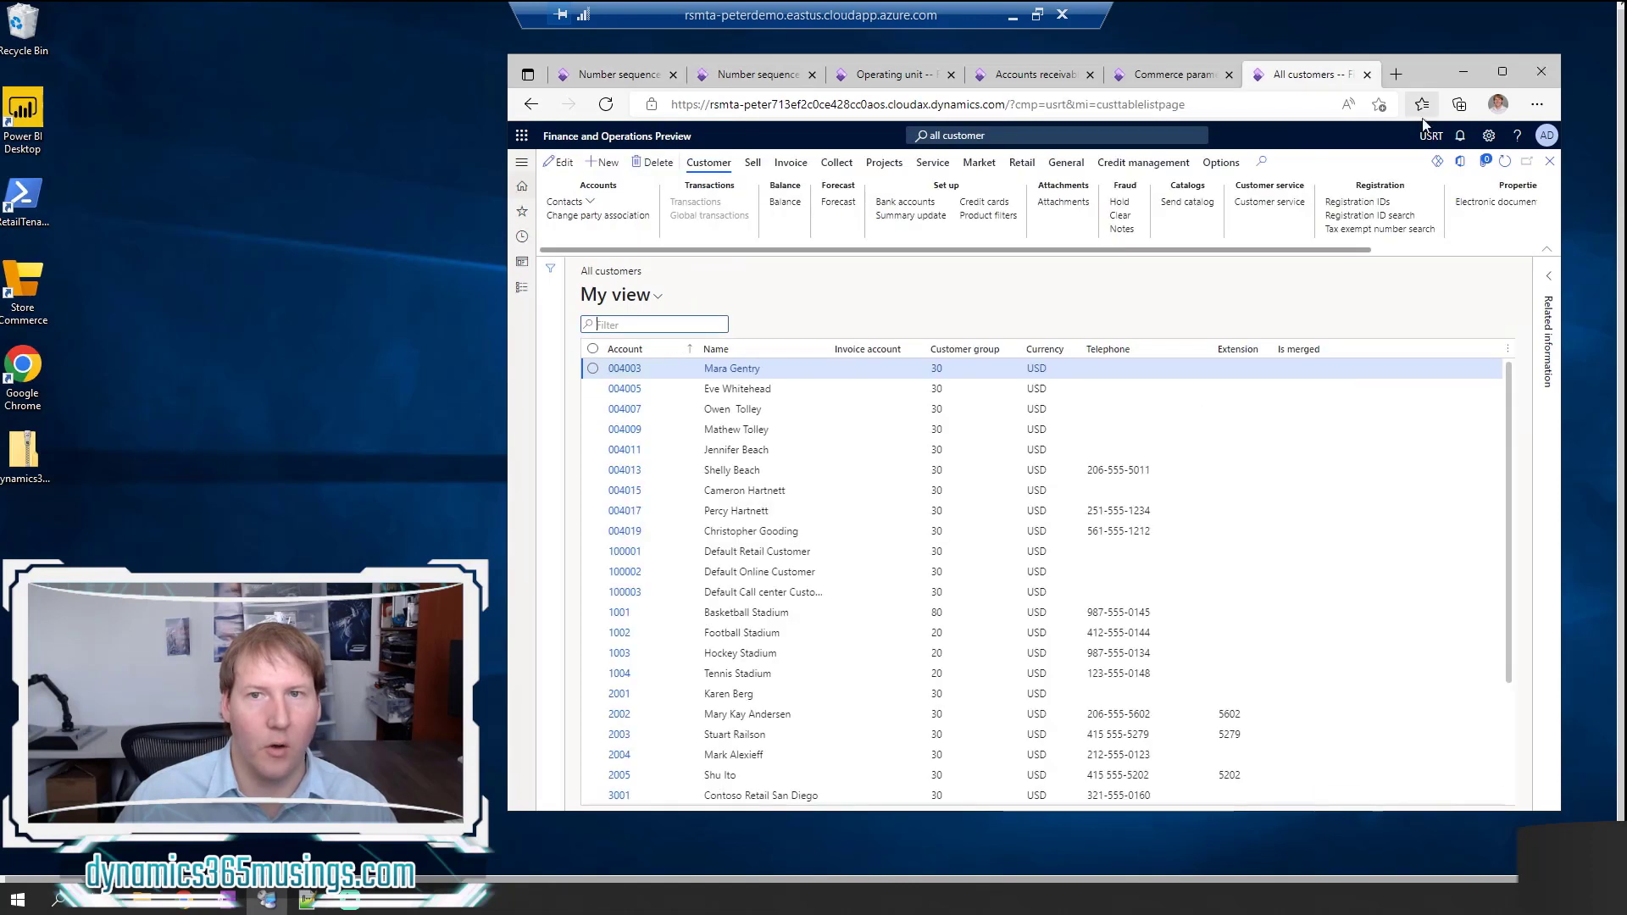
click(1432, 136)
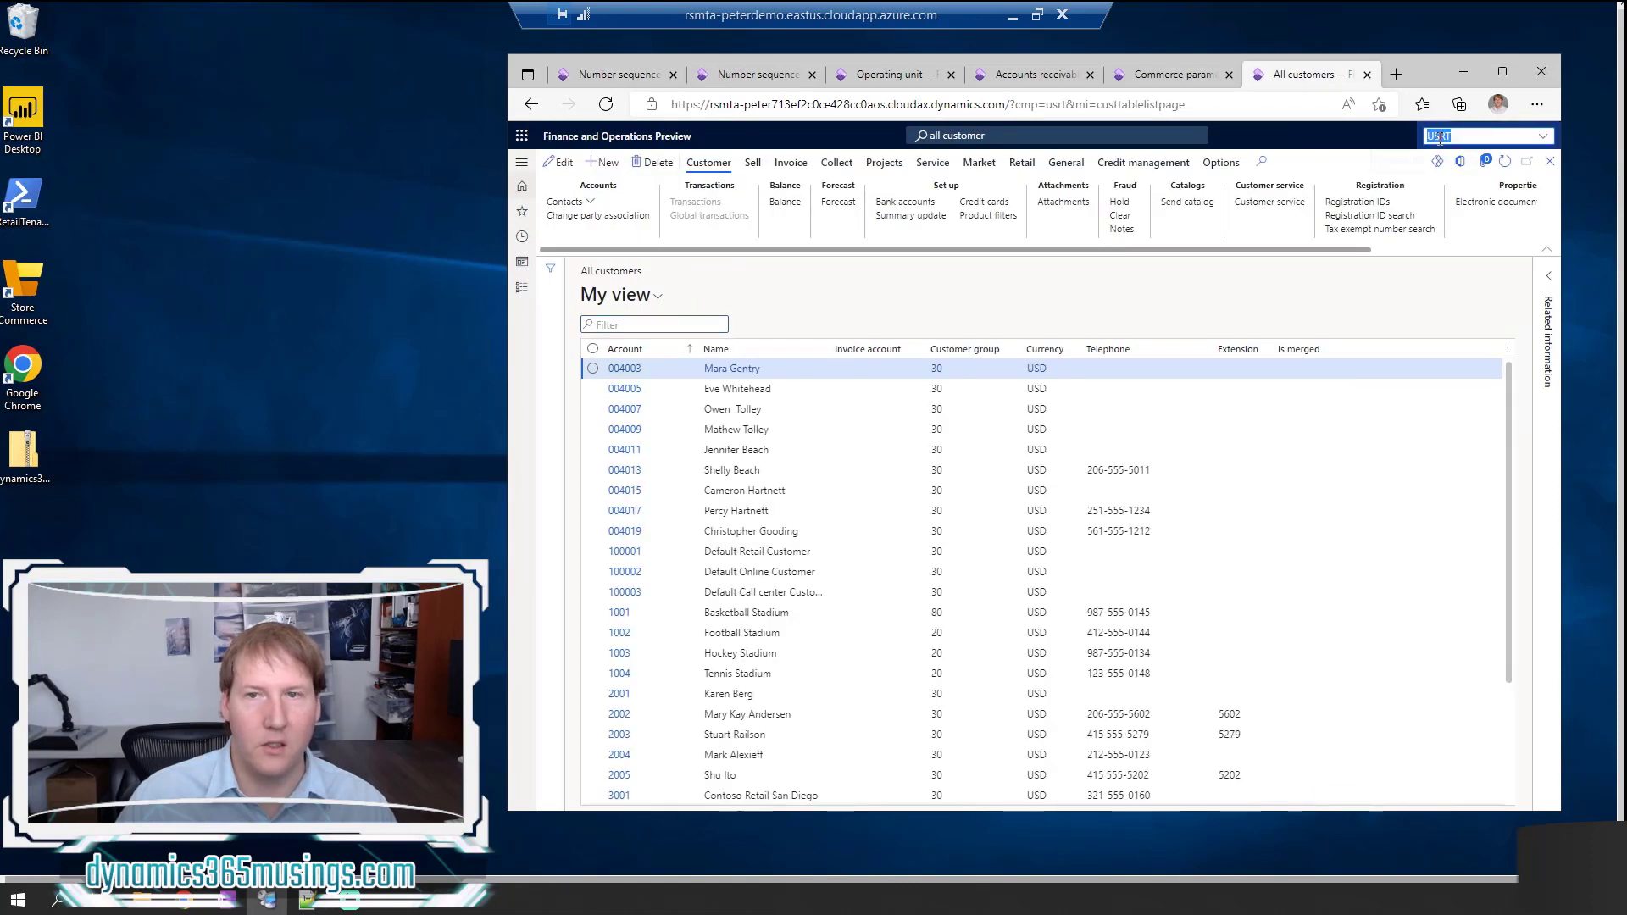
click(1542, 136)
scroll(1432, 233, down, 1)
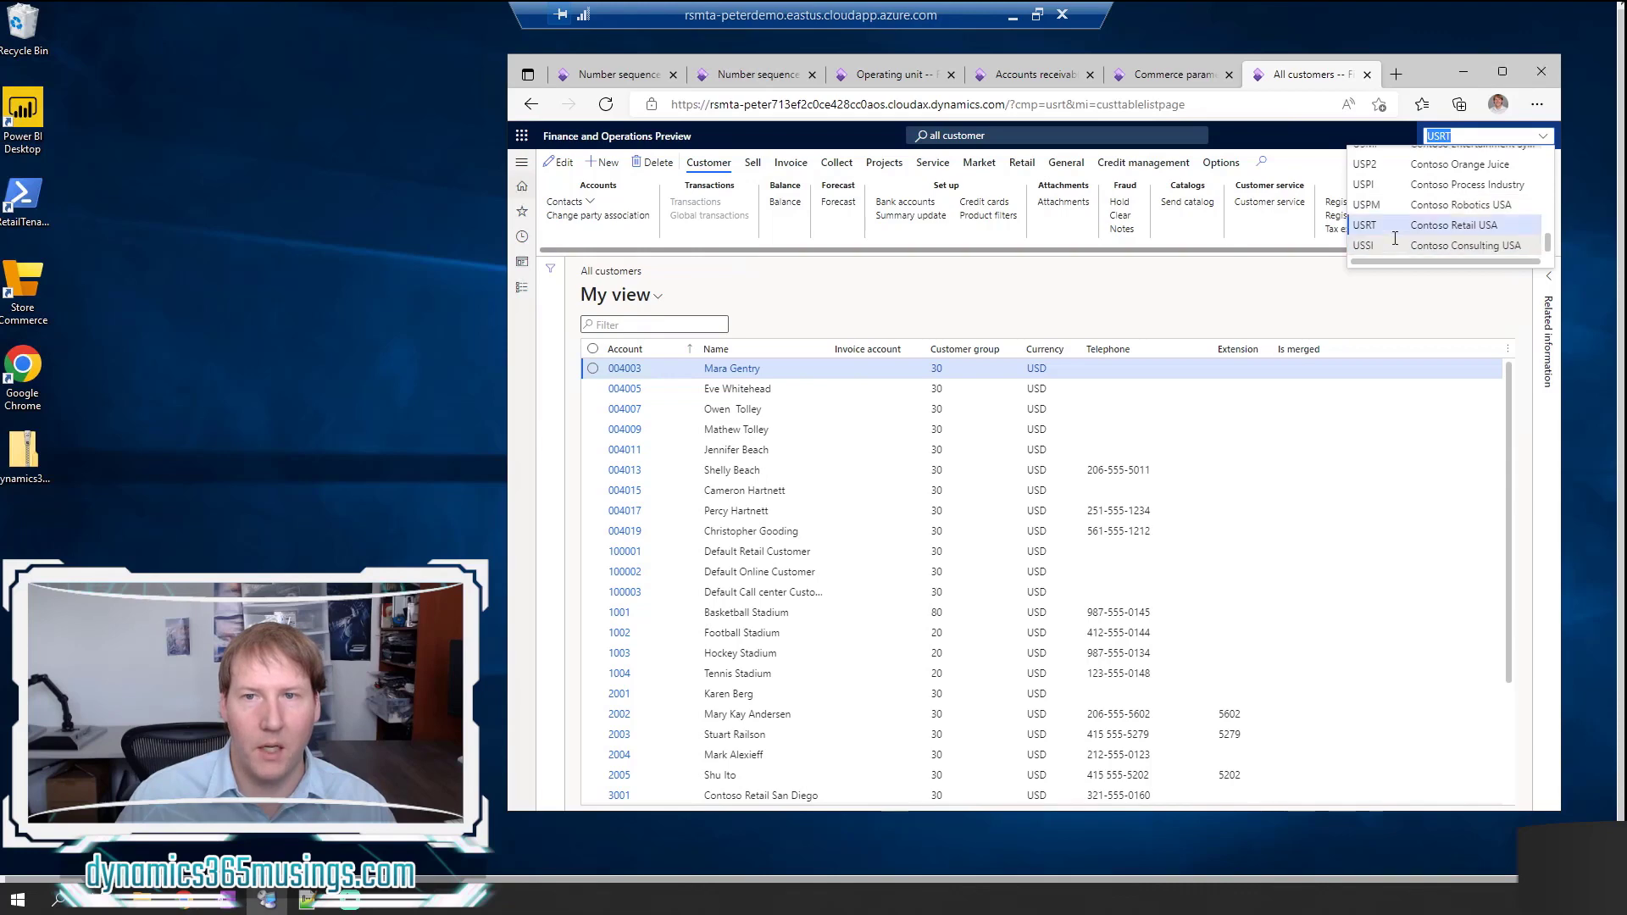
click(1389, 246)
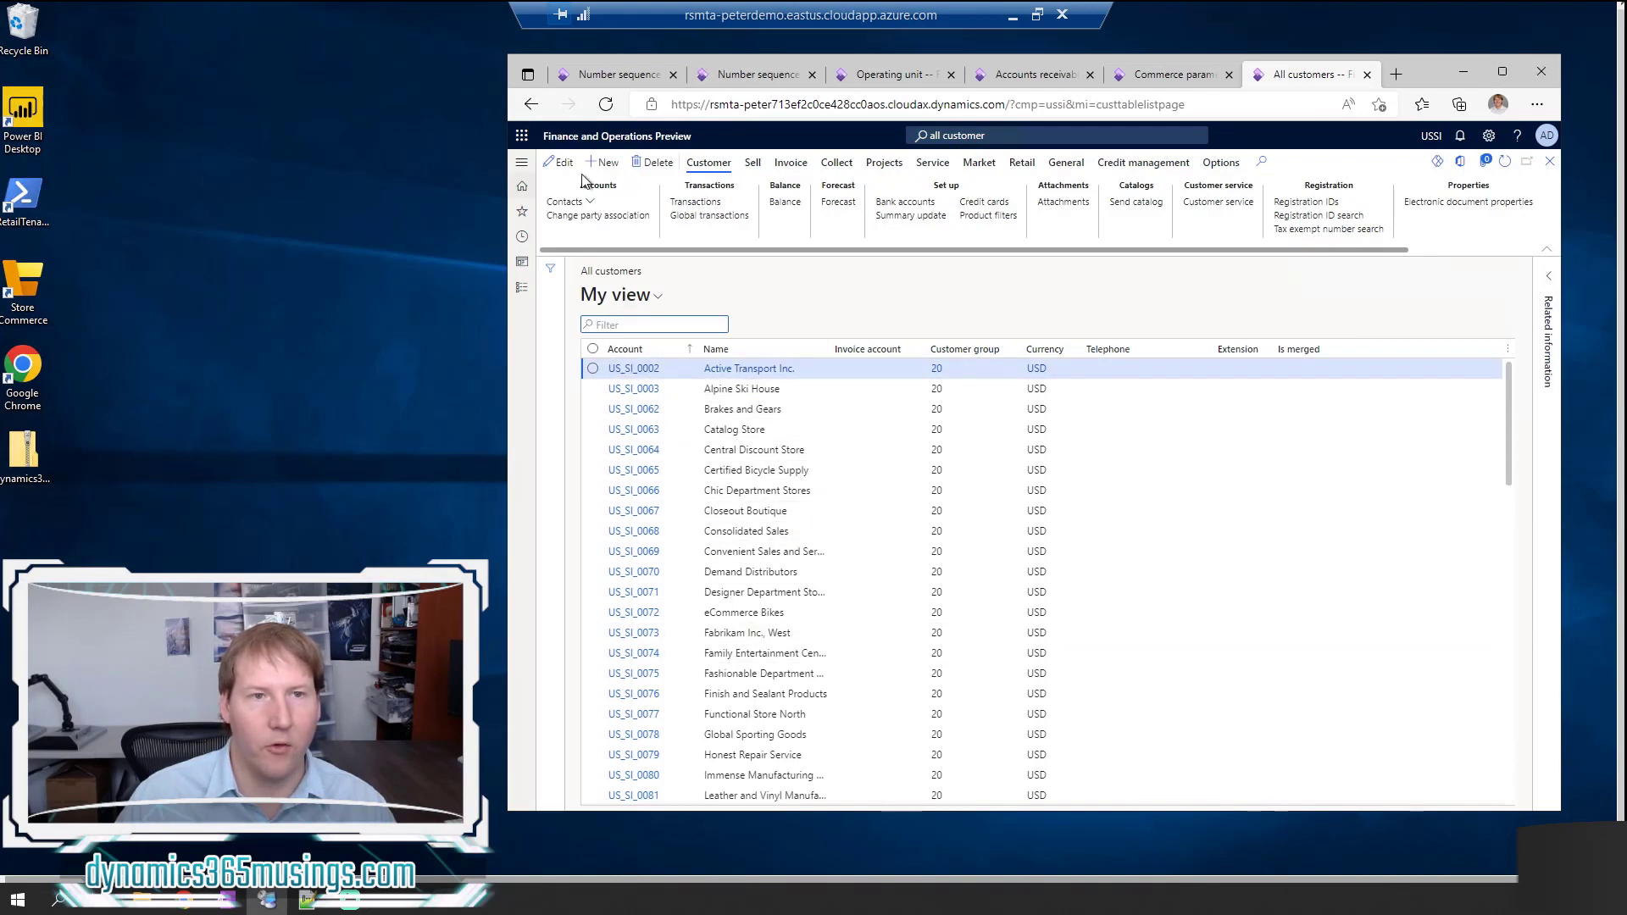
click(604, 162)
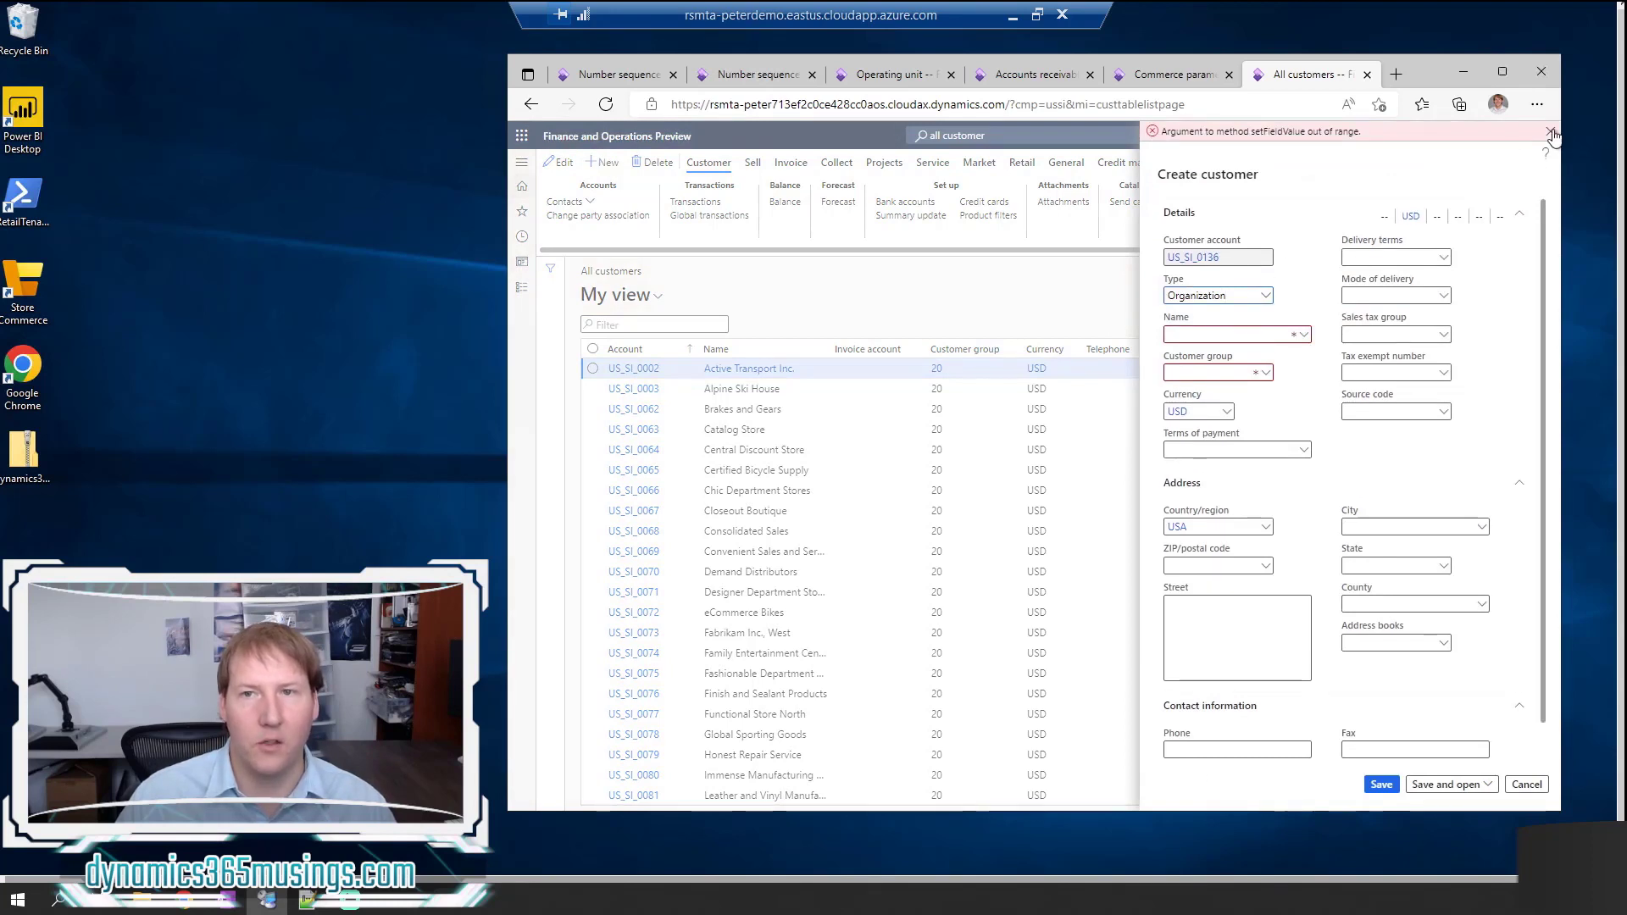
click(1550, 132)
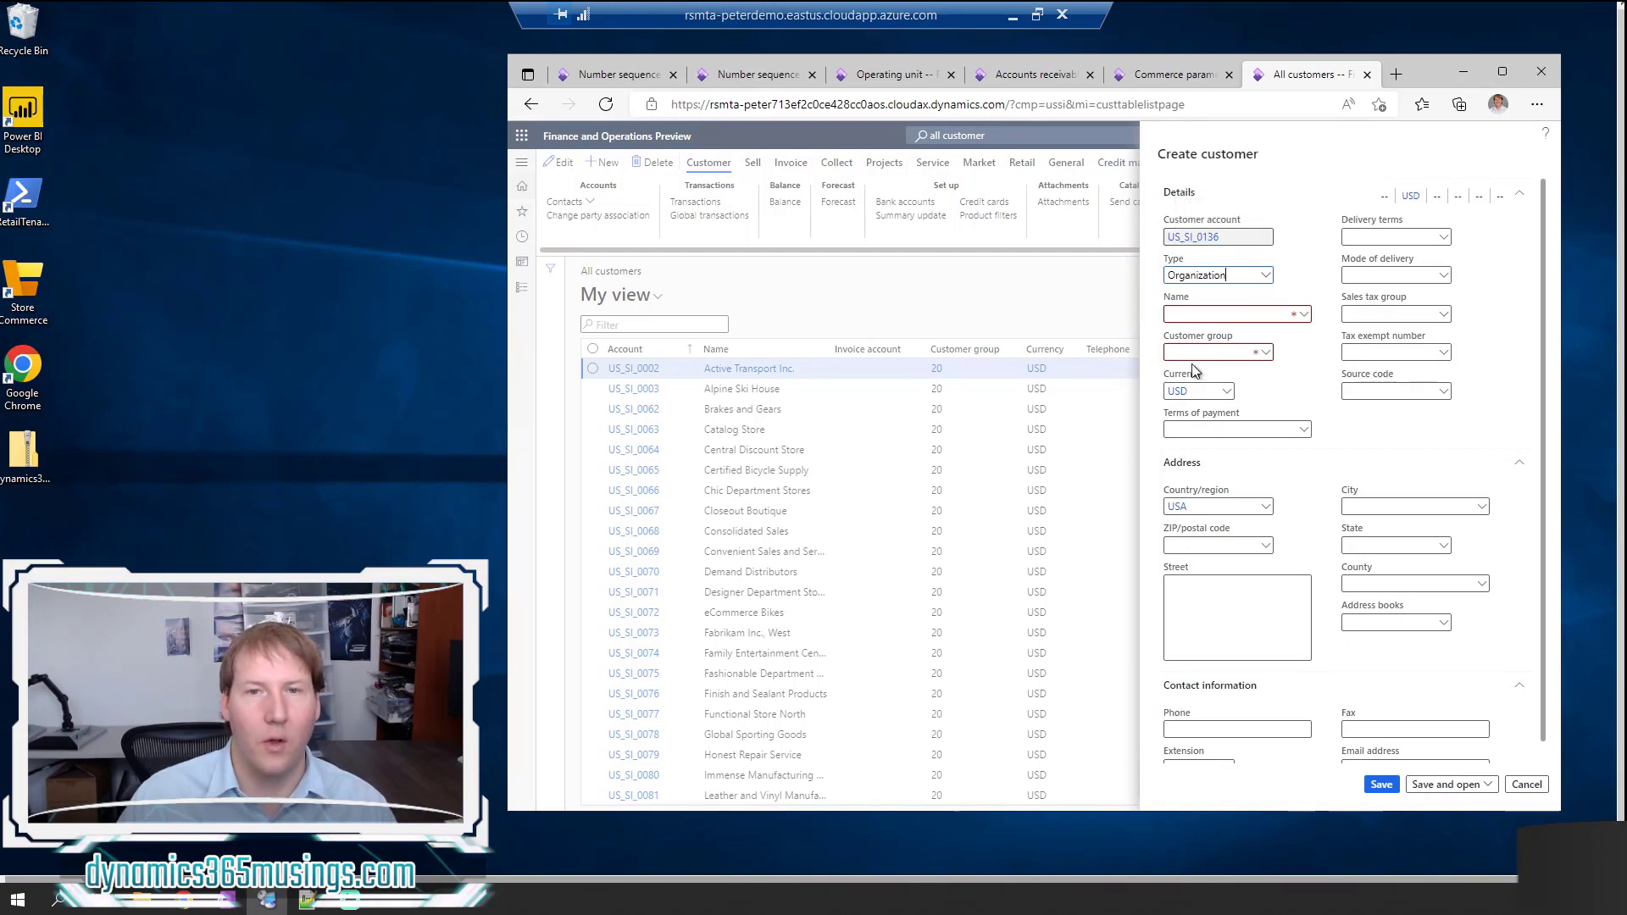
Step: On the second Number sequences page, start a blank number sequence record, look through its sections, and discard it
click(745, 83)
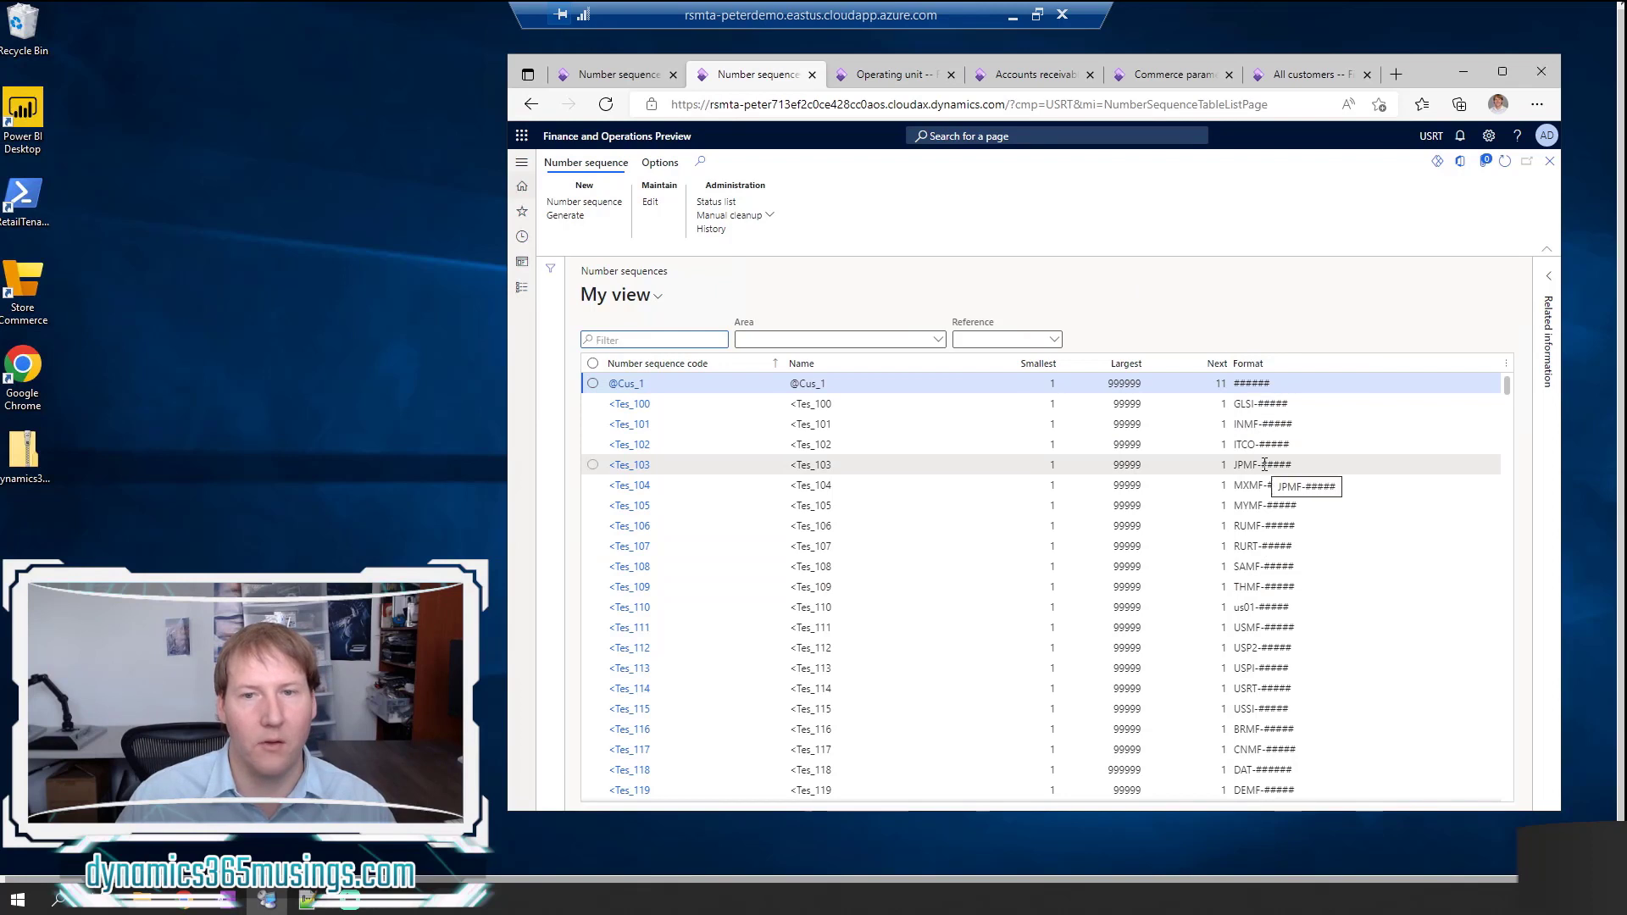
click(601, 205)
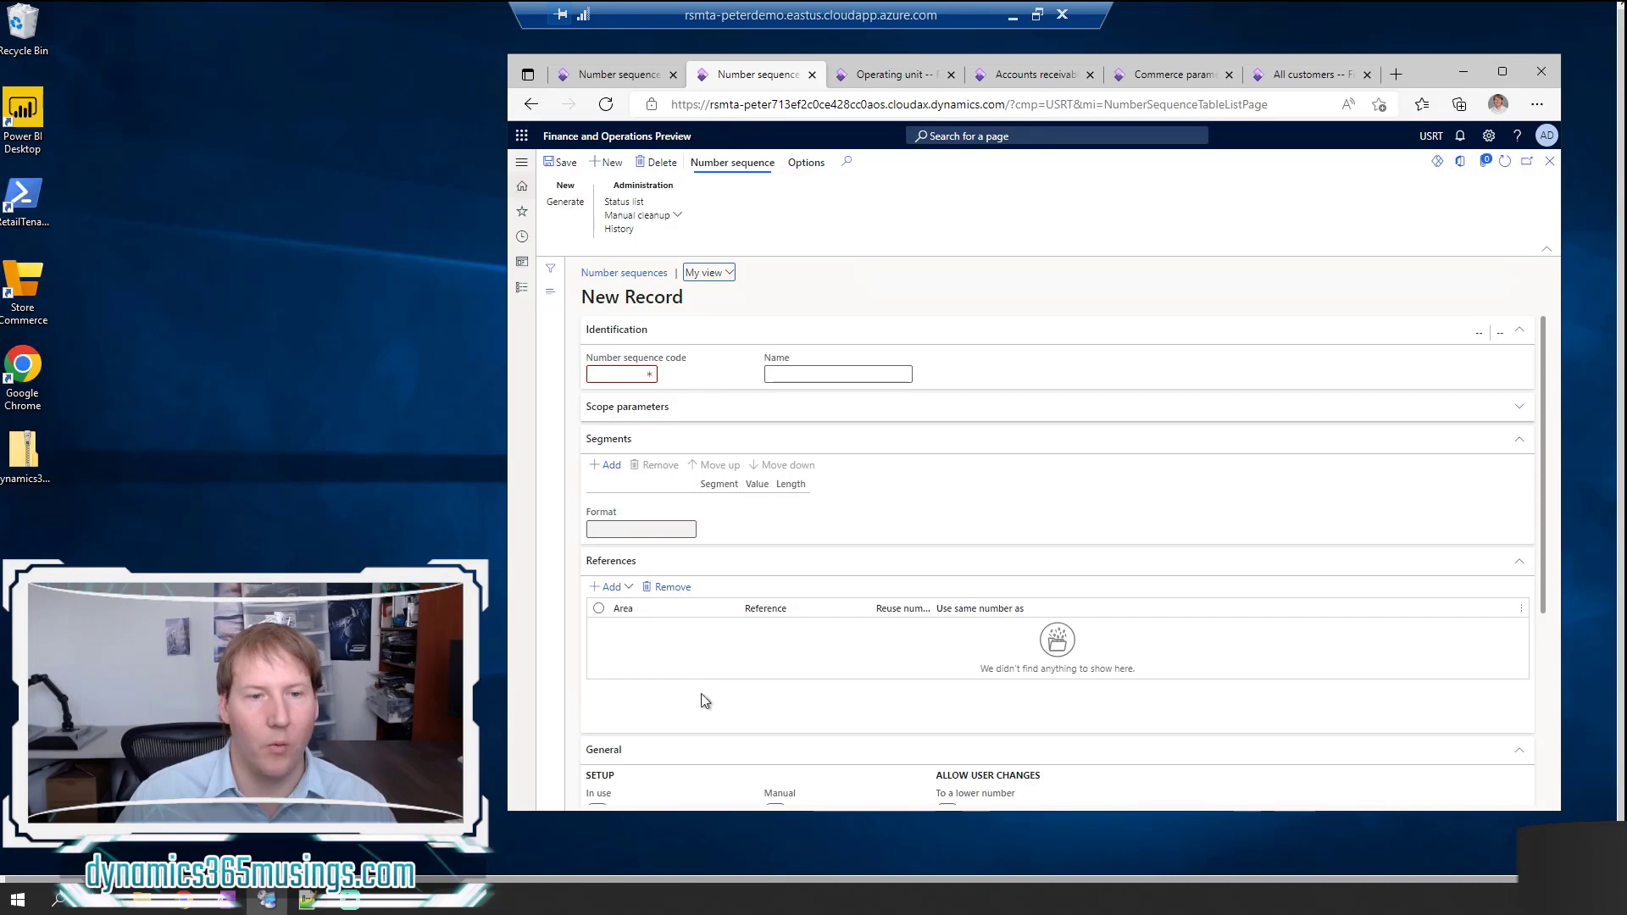
scroll(726, 704, down, 2)
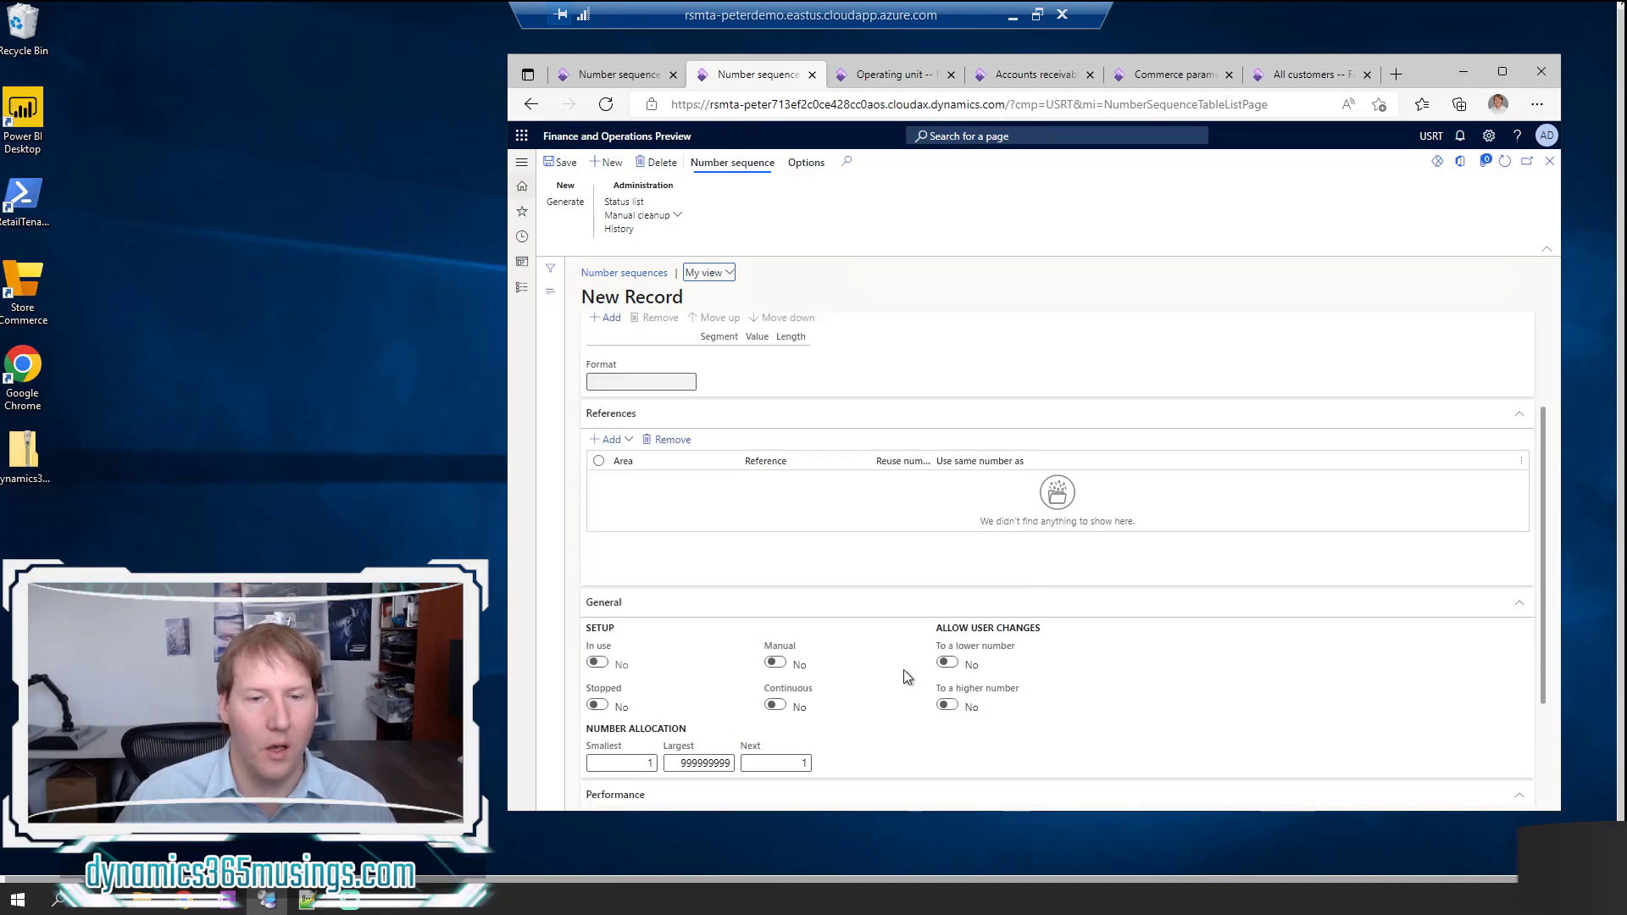
scroll(881, 729, up, 2)
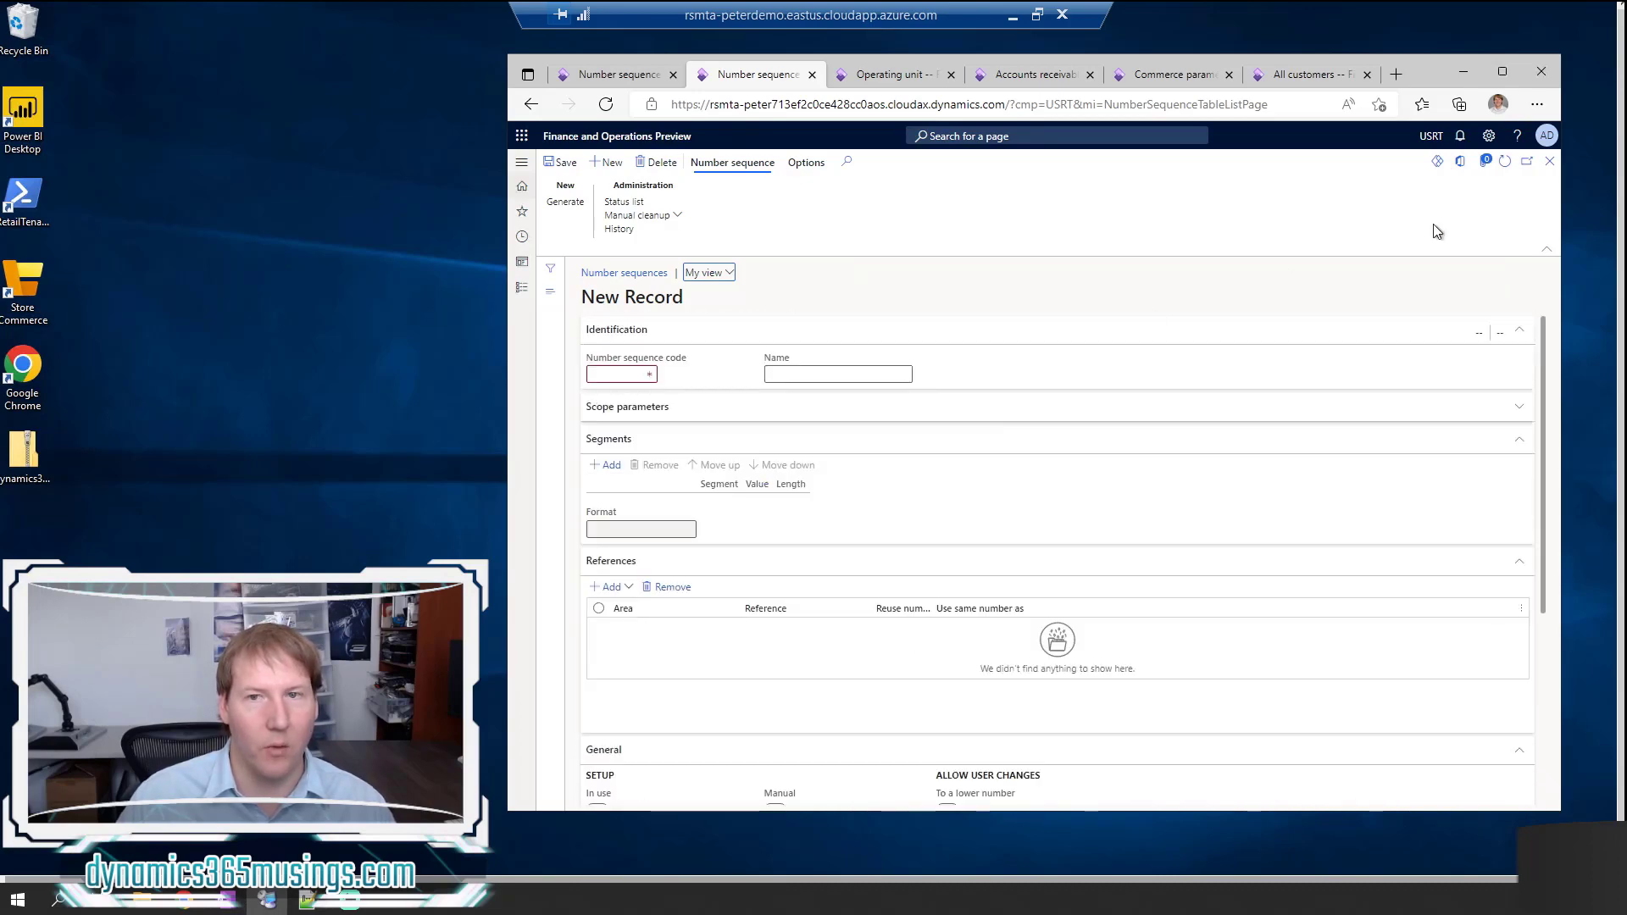
click(1550, 162)
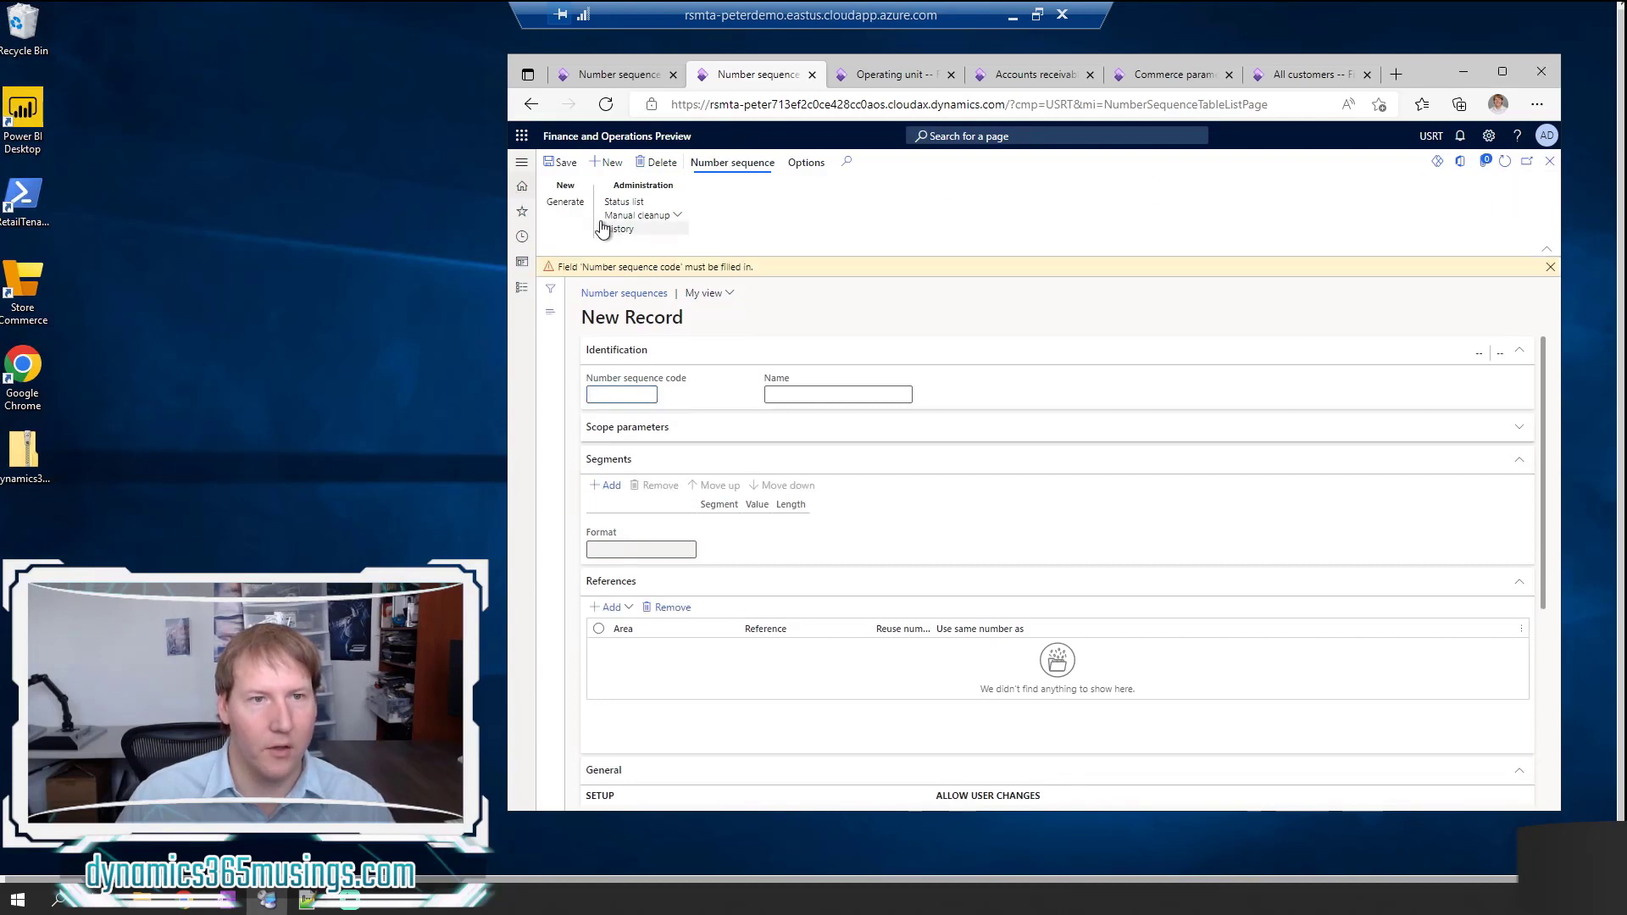
click(1550, 267)
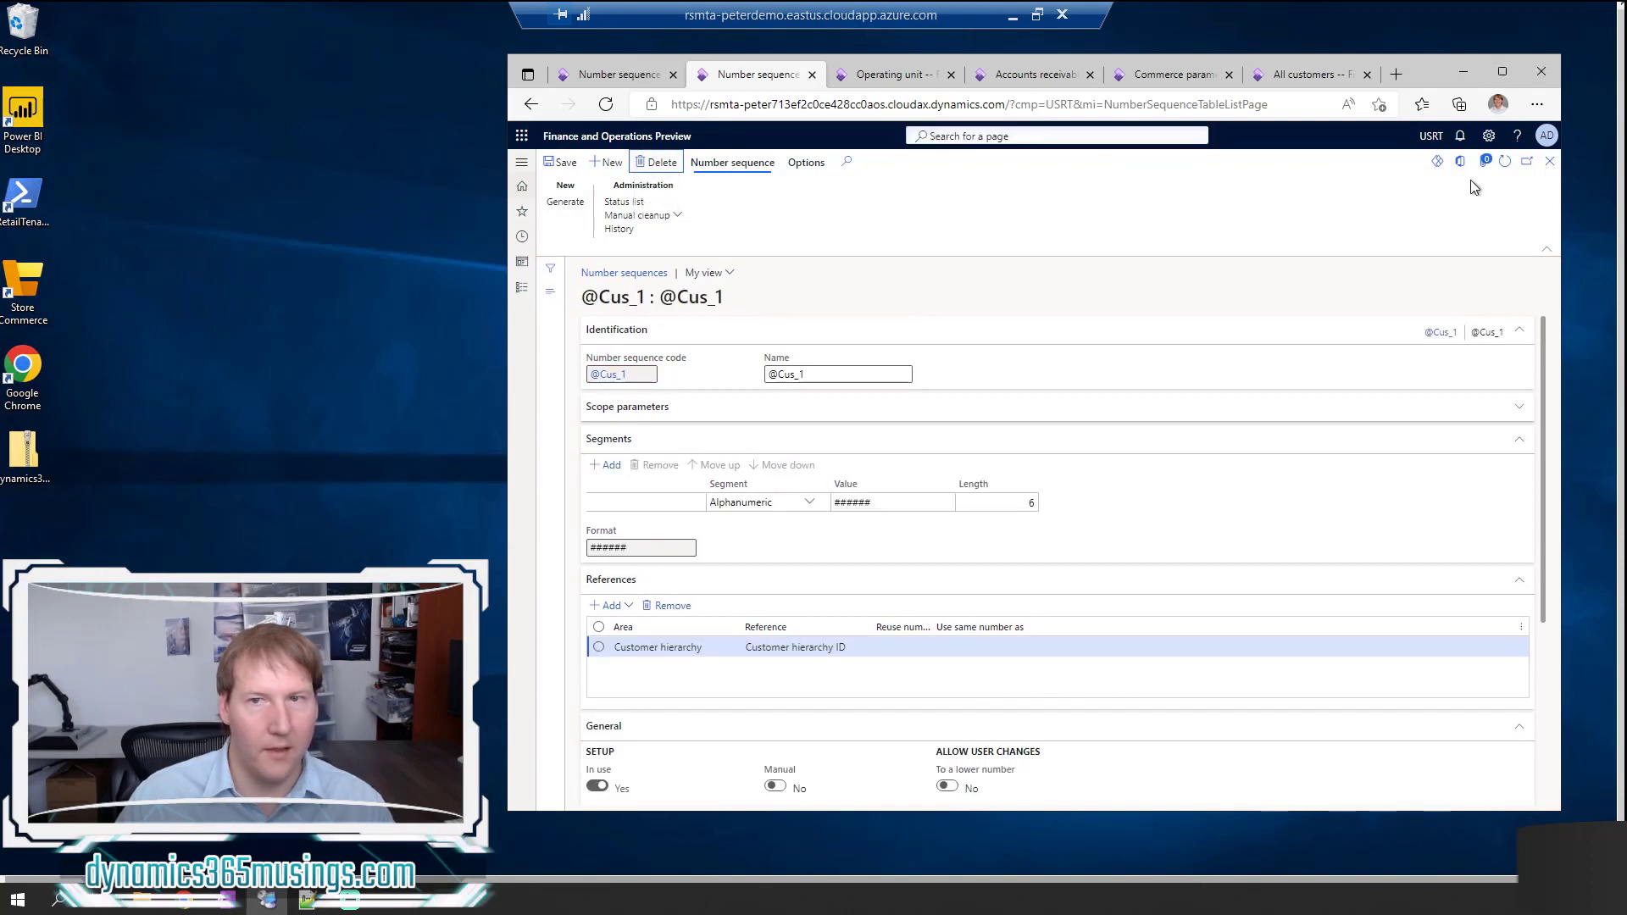
click(1549, 162)
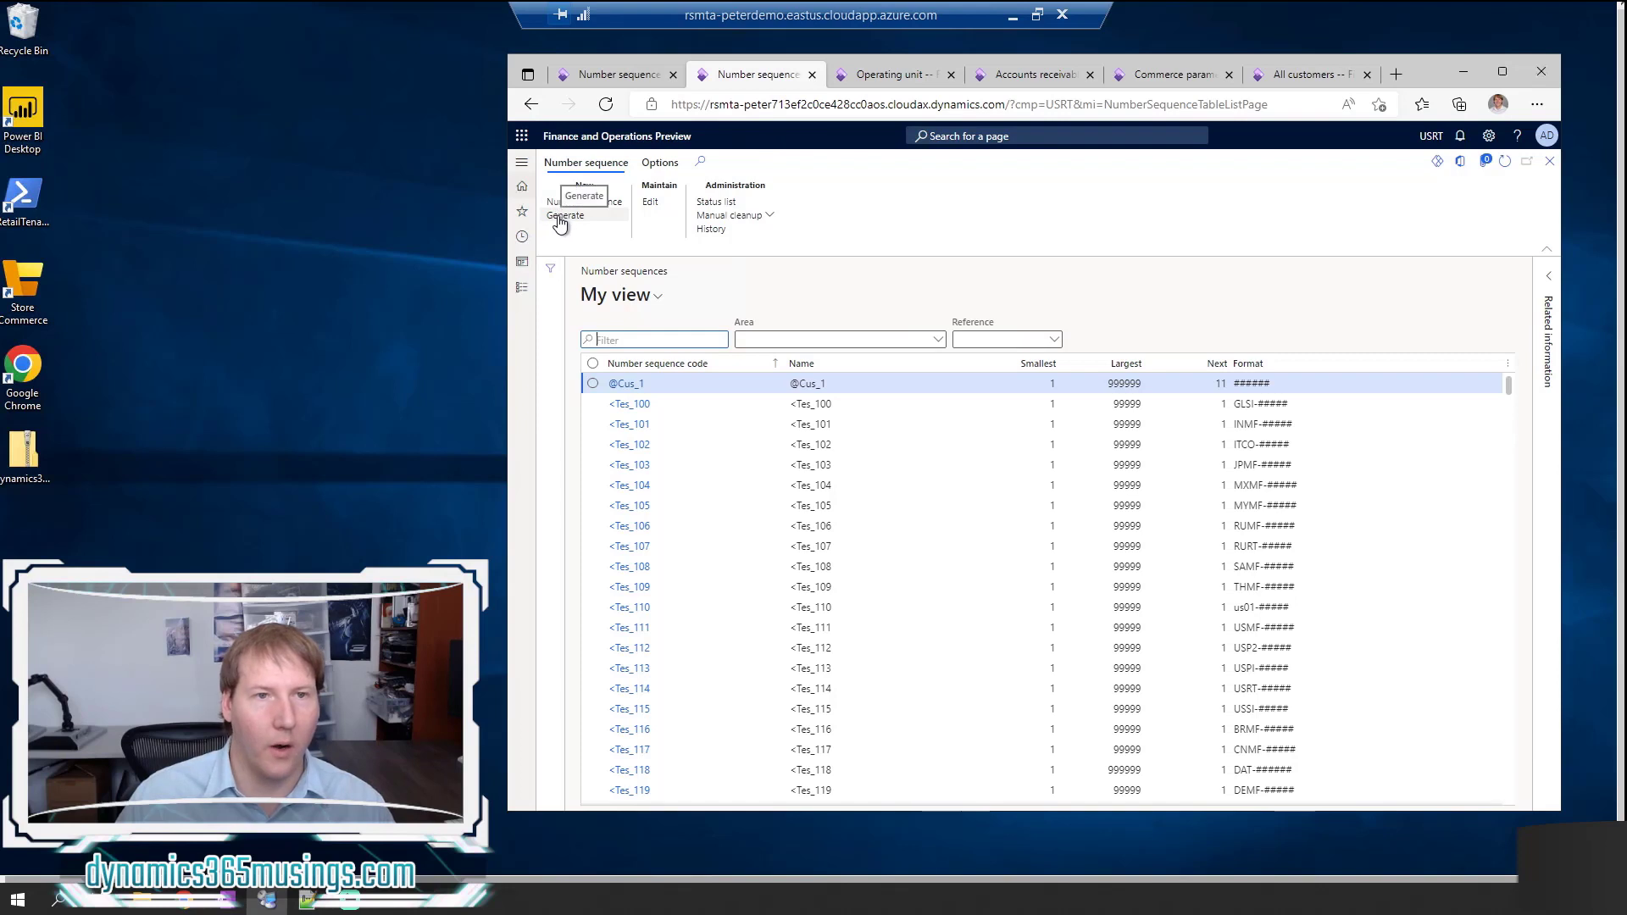
Step: Start the Generate wizard for setting up number sequences automatically
click(558, 222)
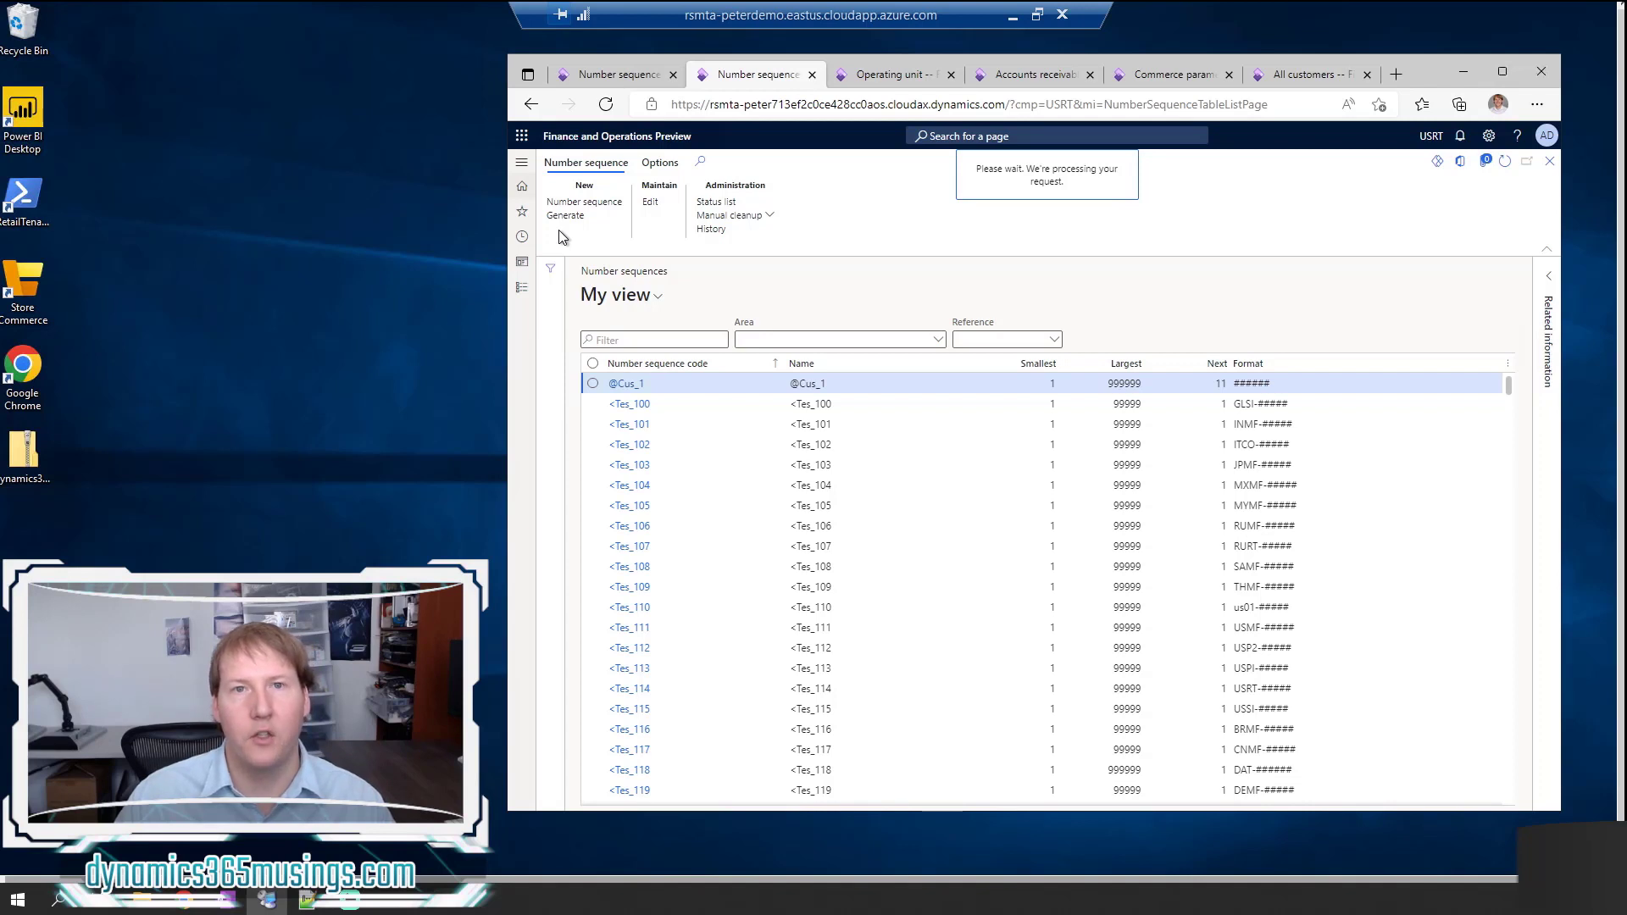
Step: Switch to the Operating unit page and show the details of the AW Business online store retail channel
click(887, 78)
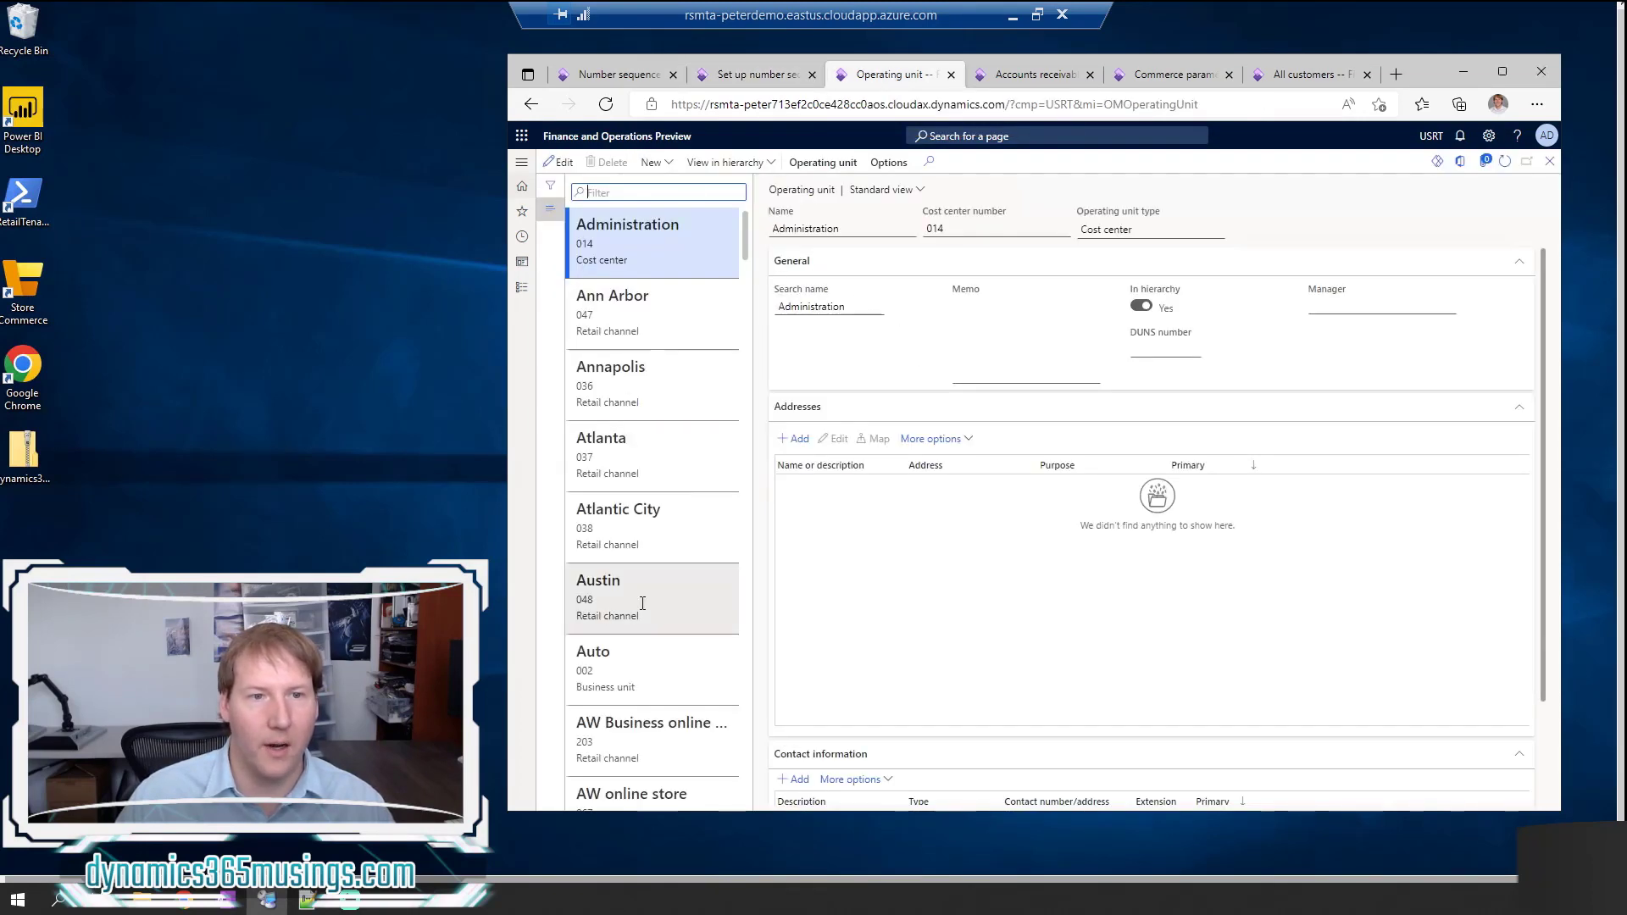
scroll(644, 644, down, 1)
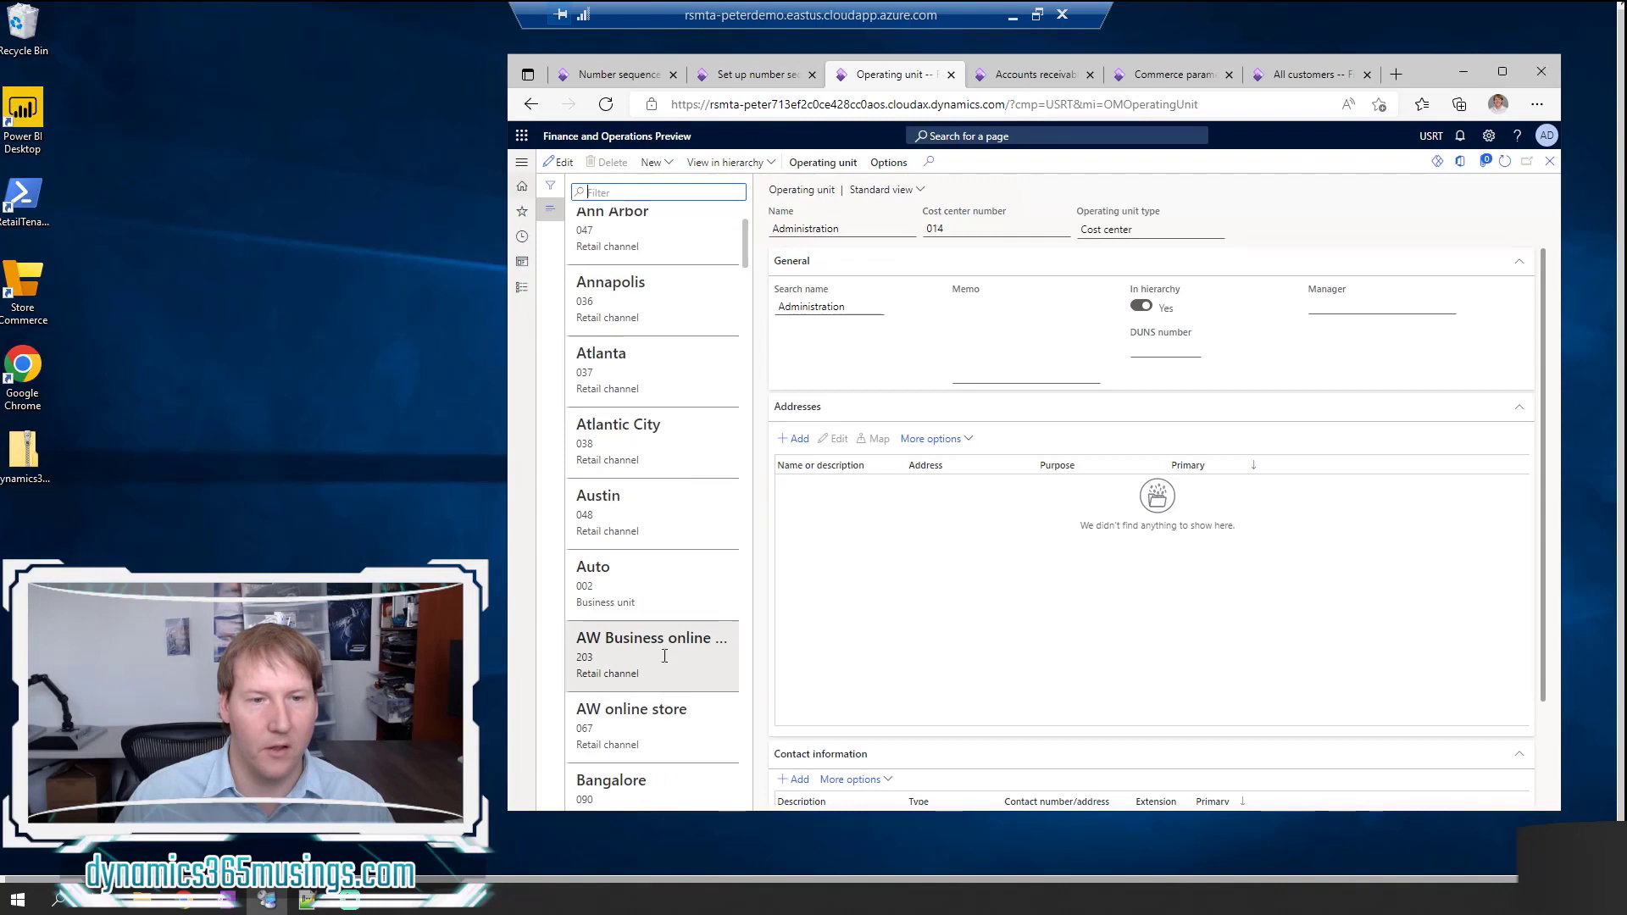
click(602, 670)
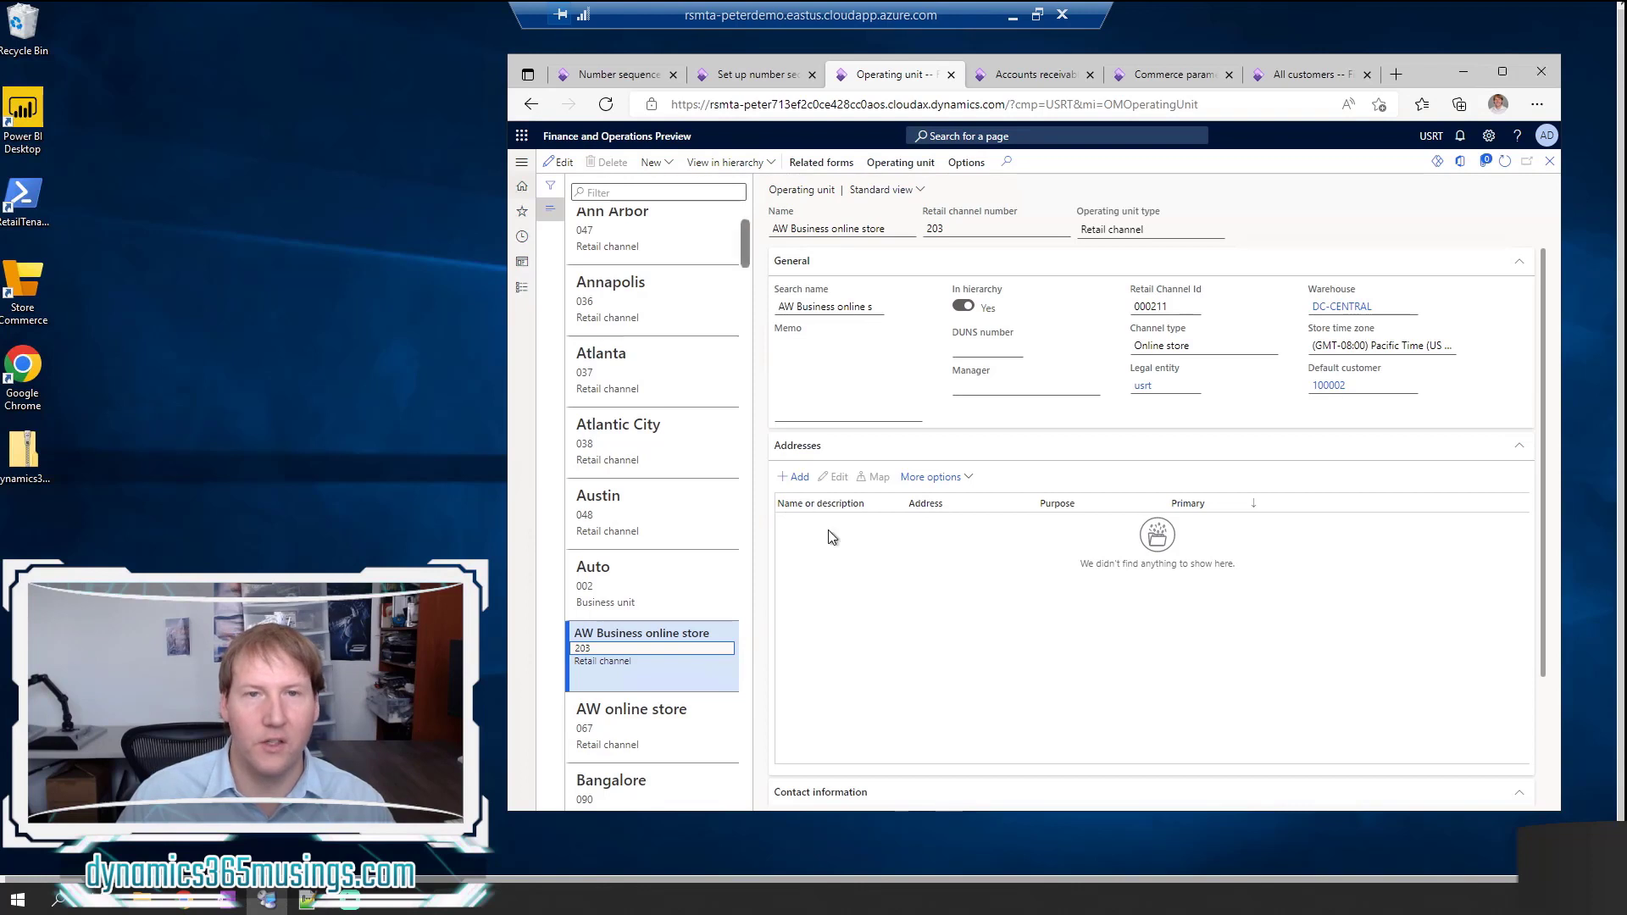
Step: Return to the Set up number sequences wizard and advance to the Setup stage, bringing up the Retail store rows
click(744, 71)
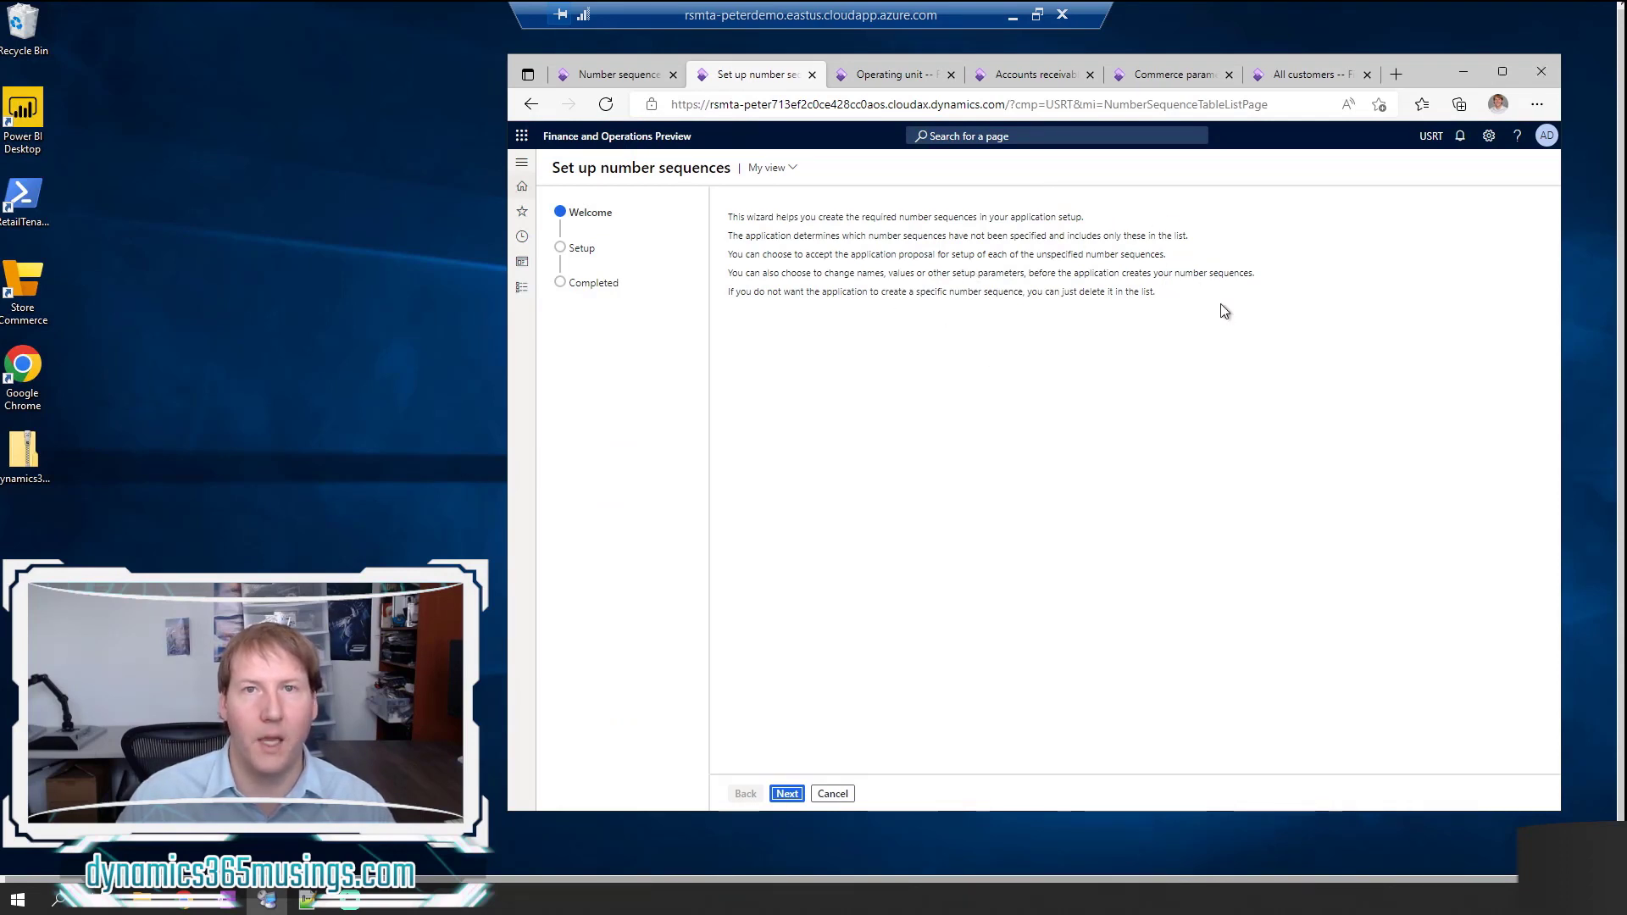
click(784, 800)
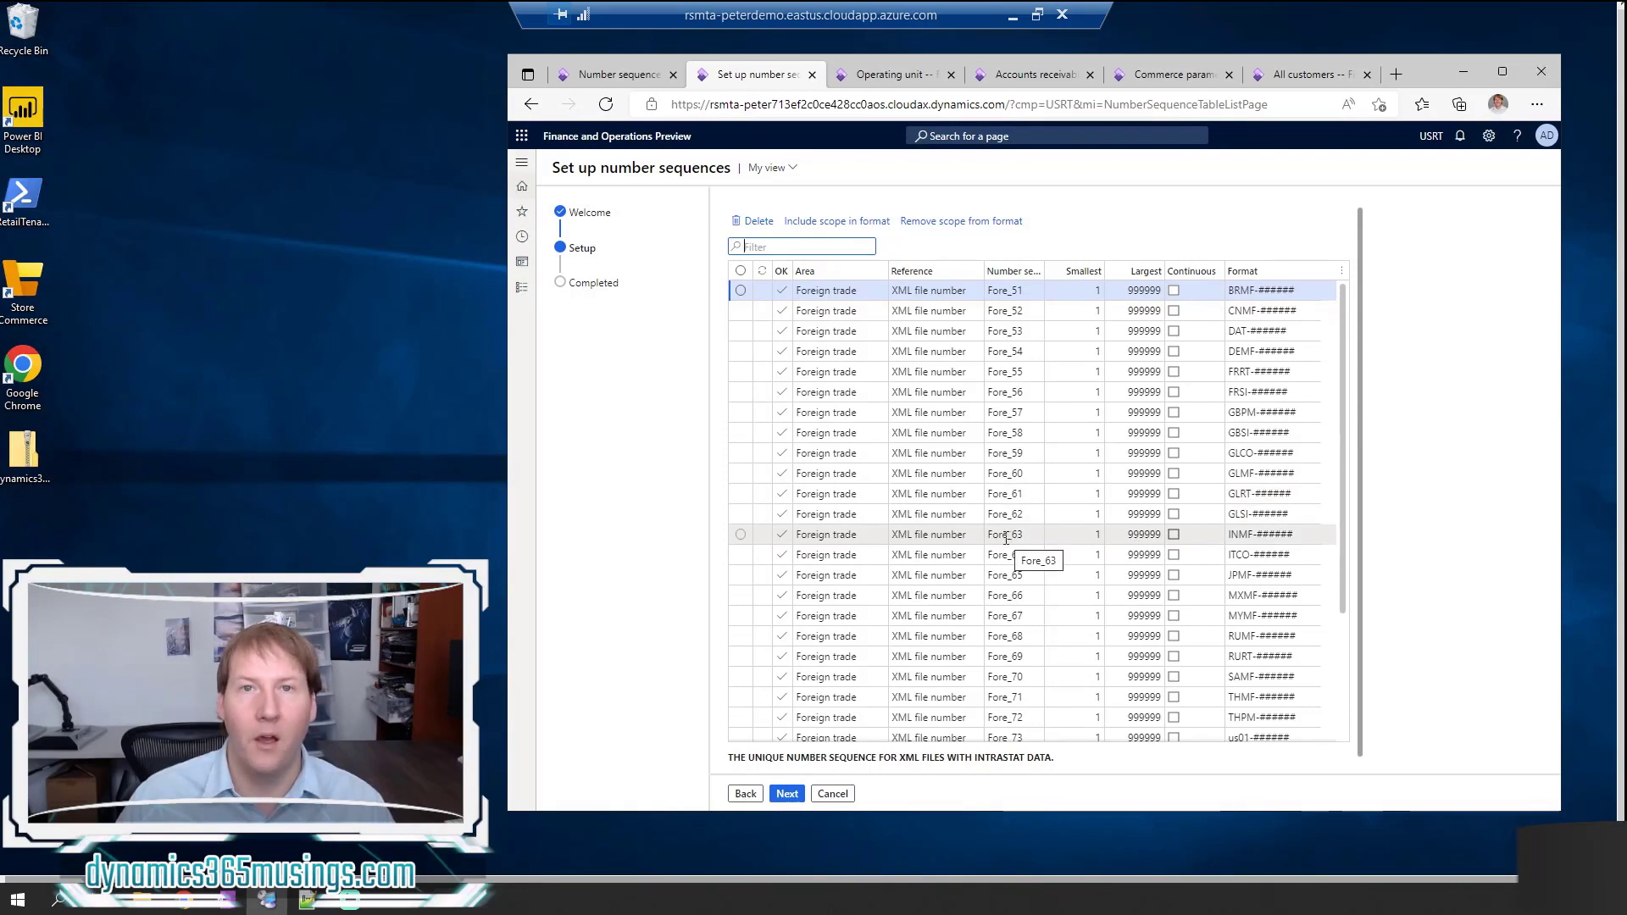
scroll(909, 565, down, 3)
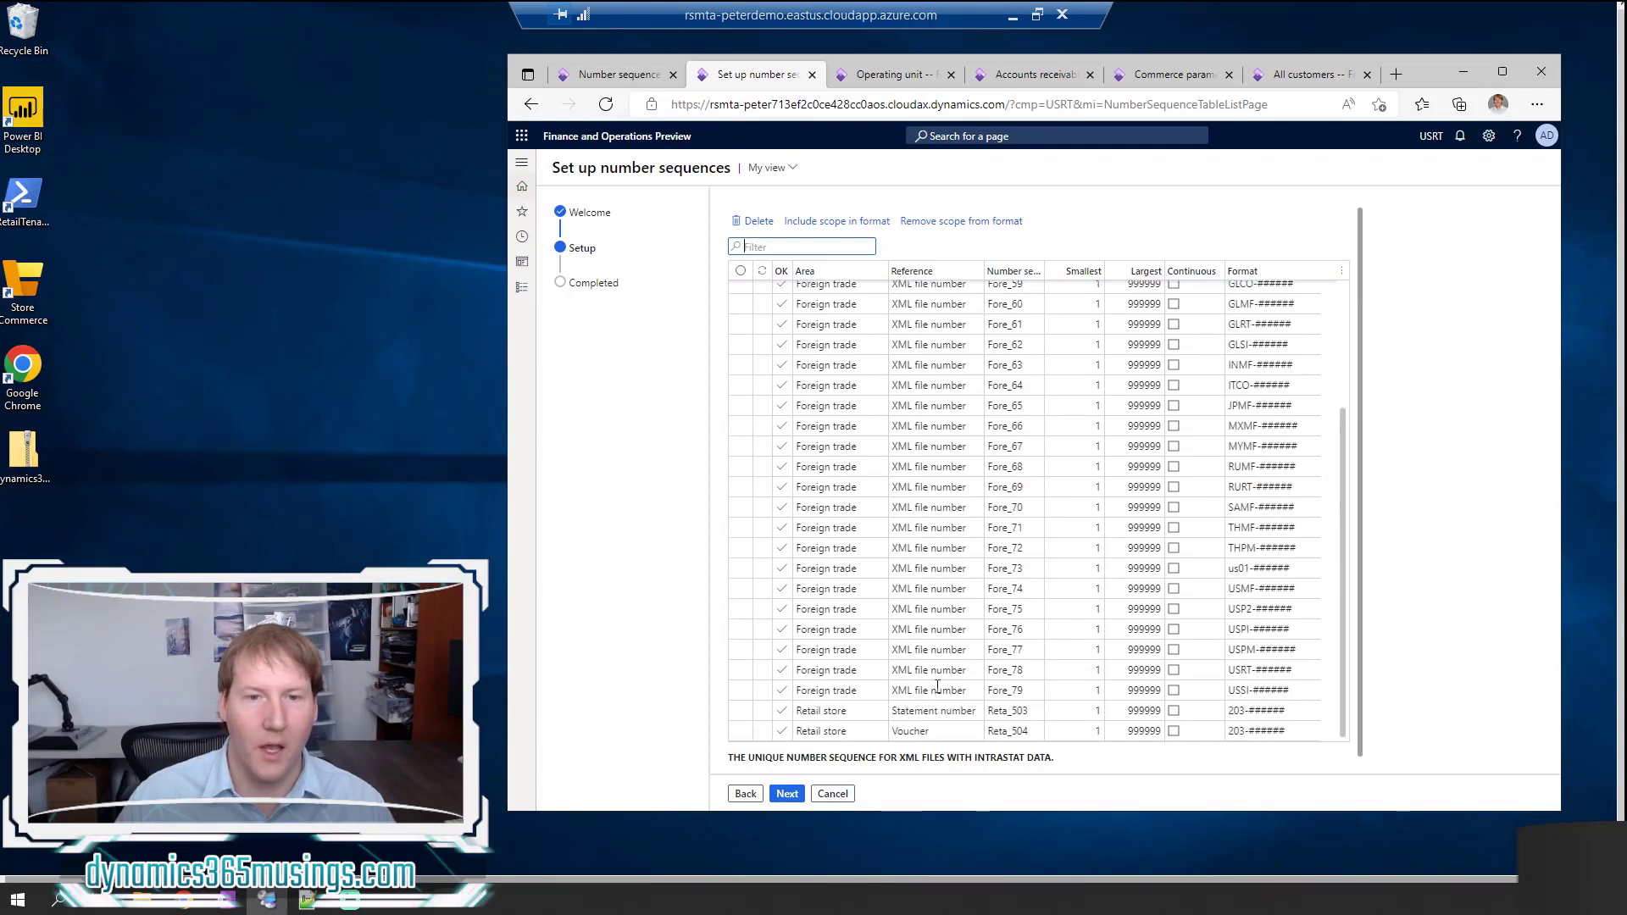
Step: Check the proposed Retail store sequences for Statement number and Voucher, and advance the wizard to its Completed stage
click(976, 714)
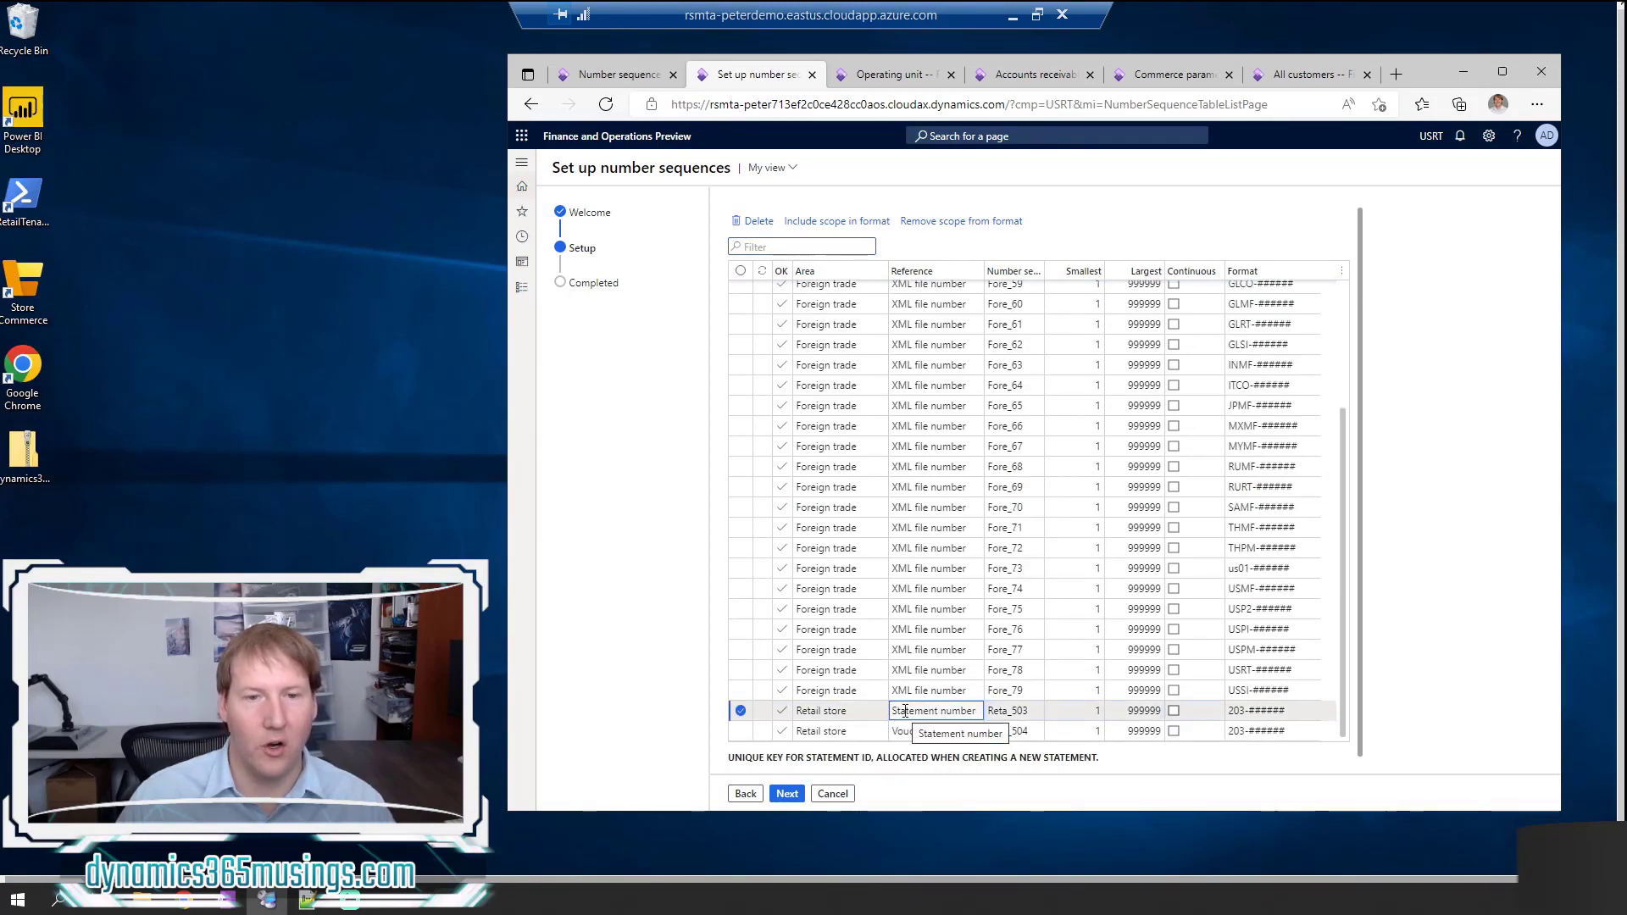
click(1031, 710)
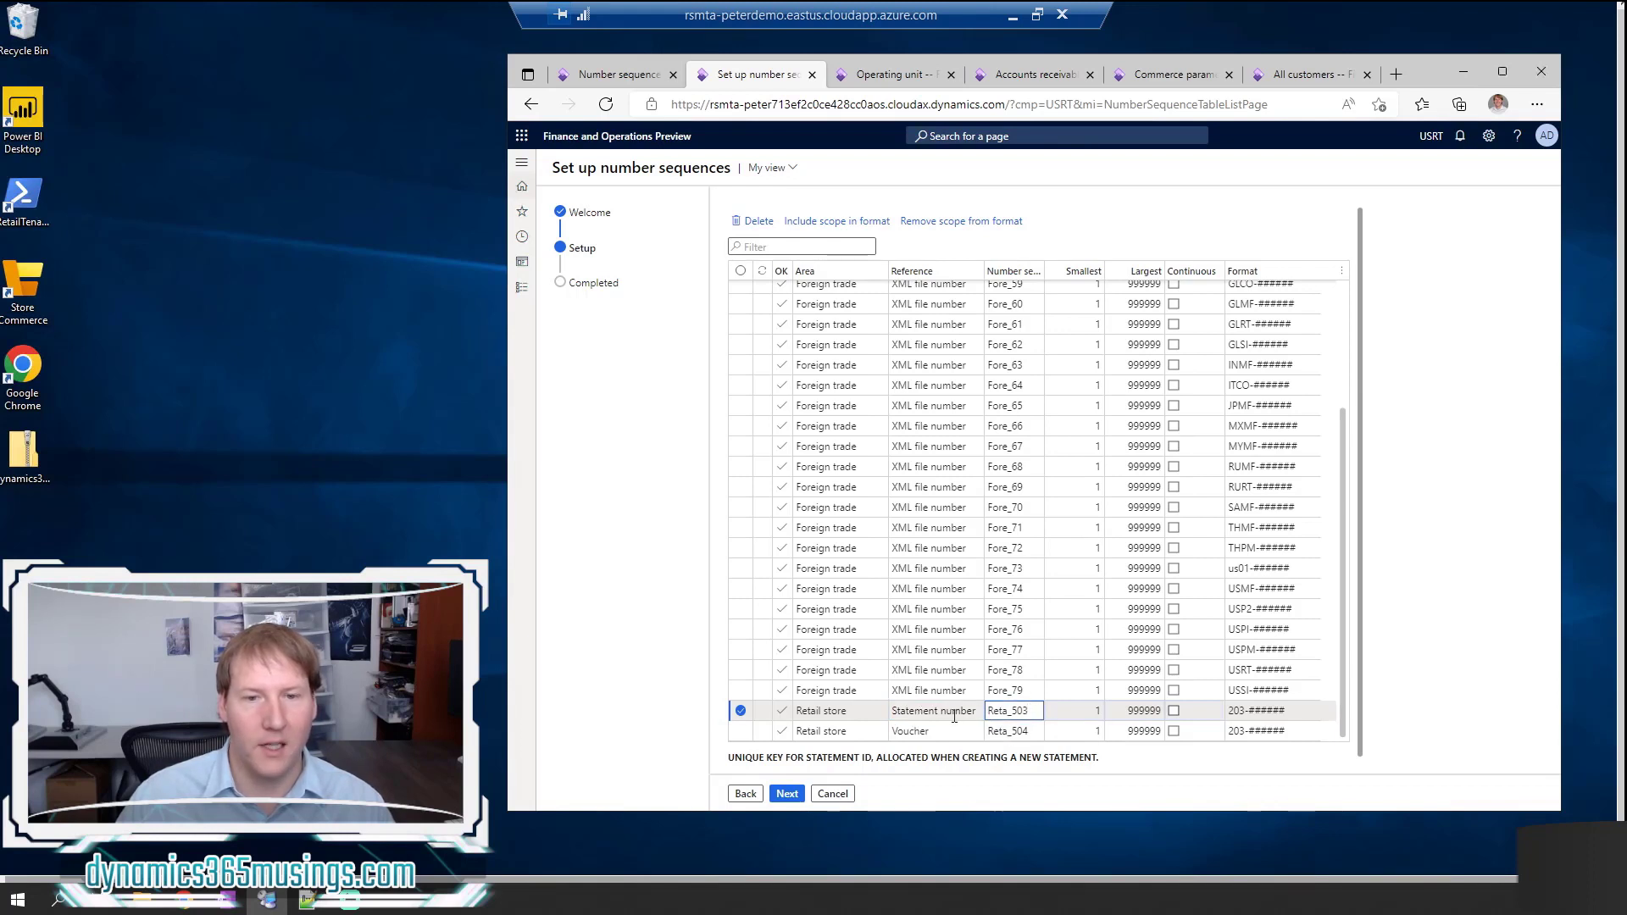
click(1004, 732)
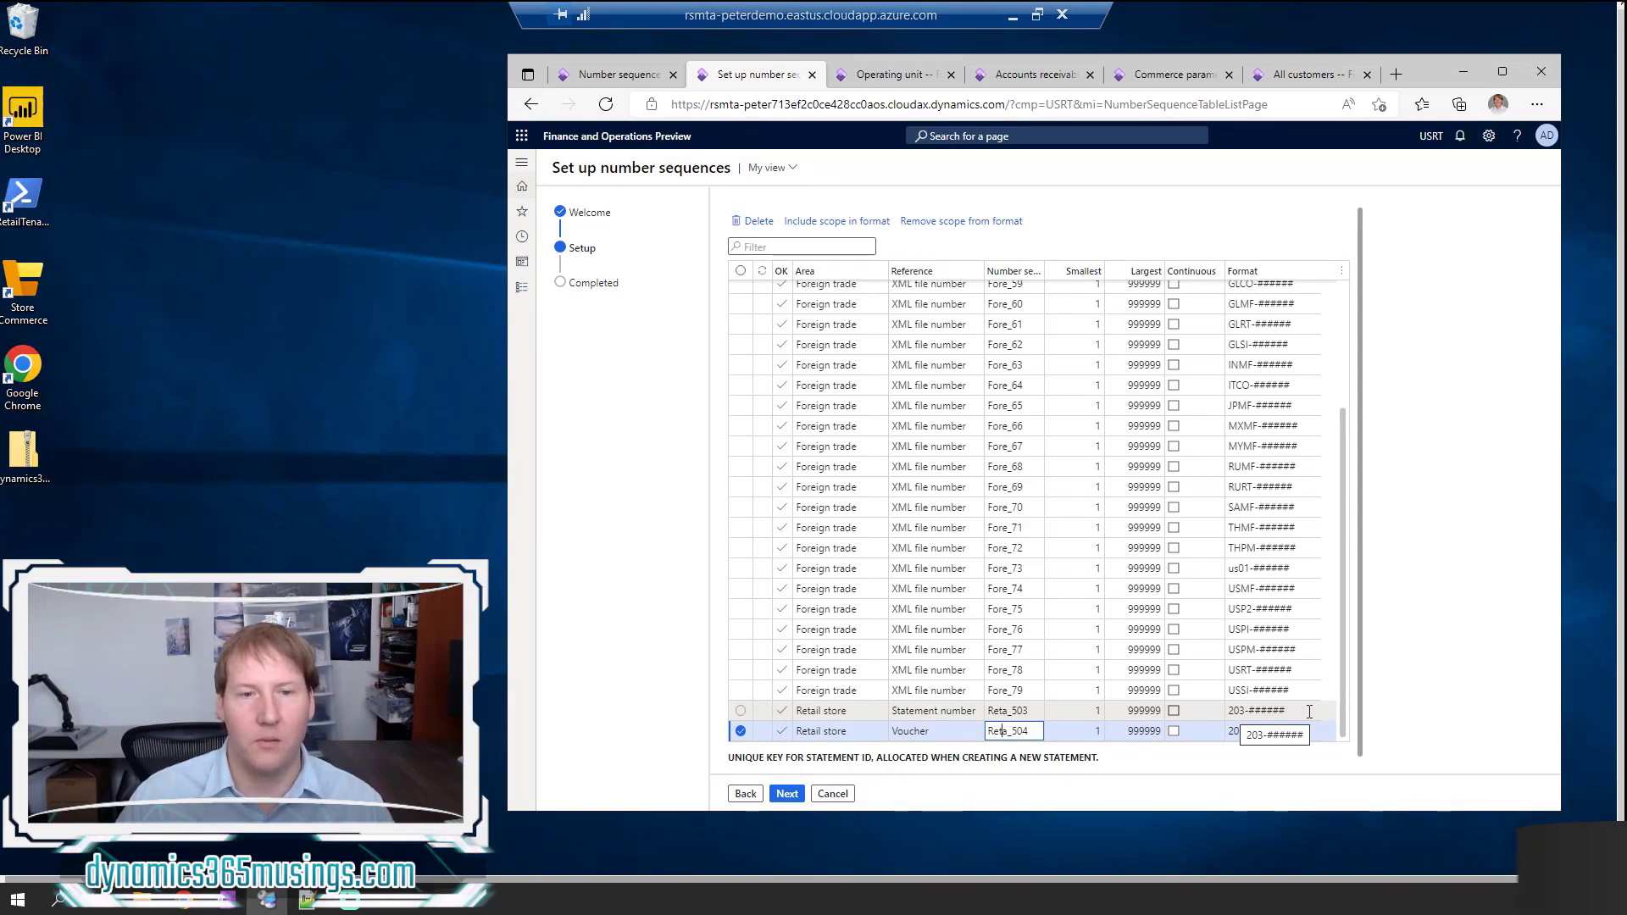
click(787, 794)
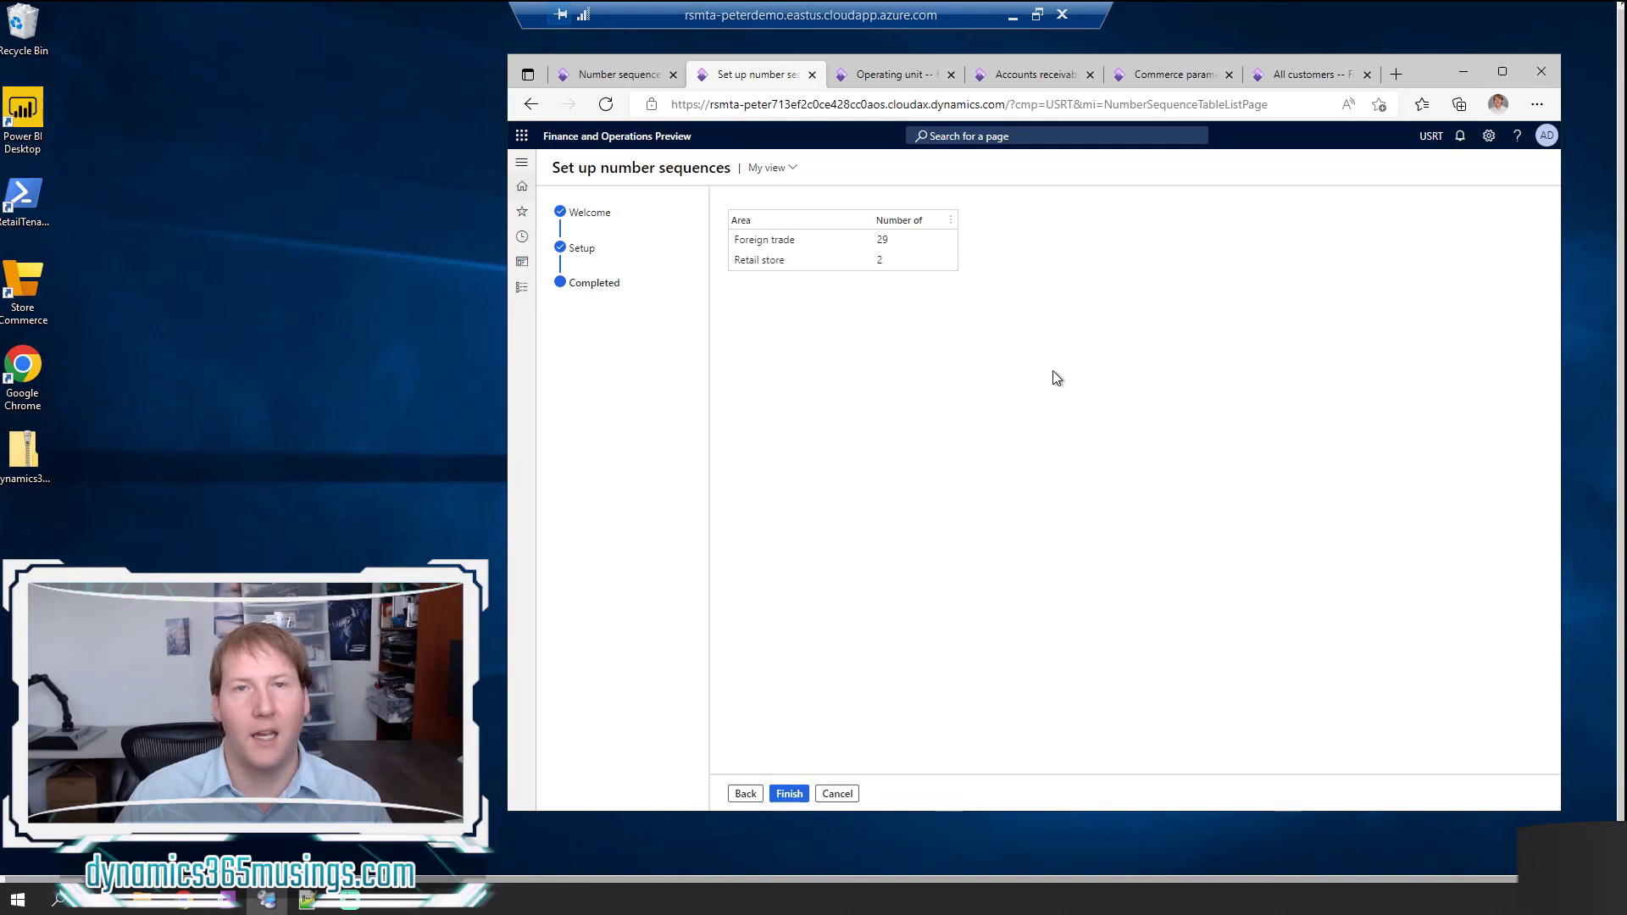
Step: Switch to the Commerce parameters page and show its Number sequences section
click(1041, 71)
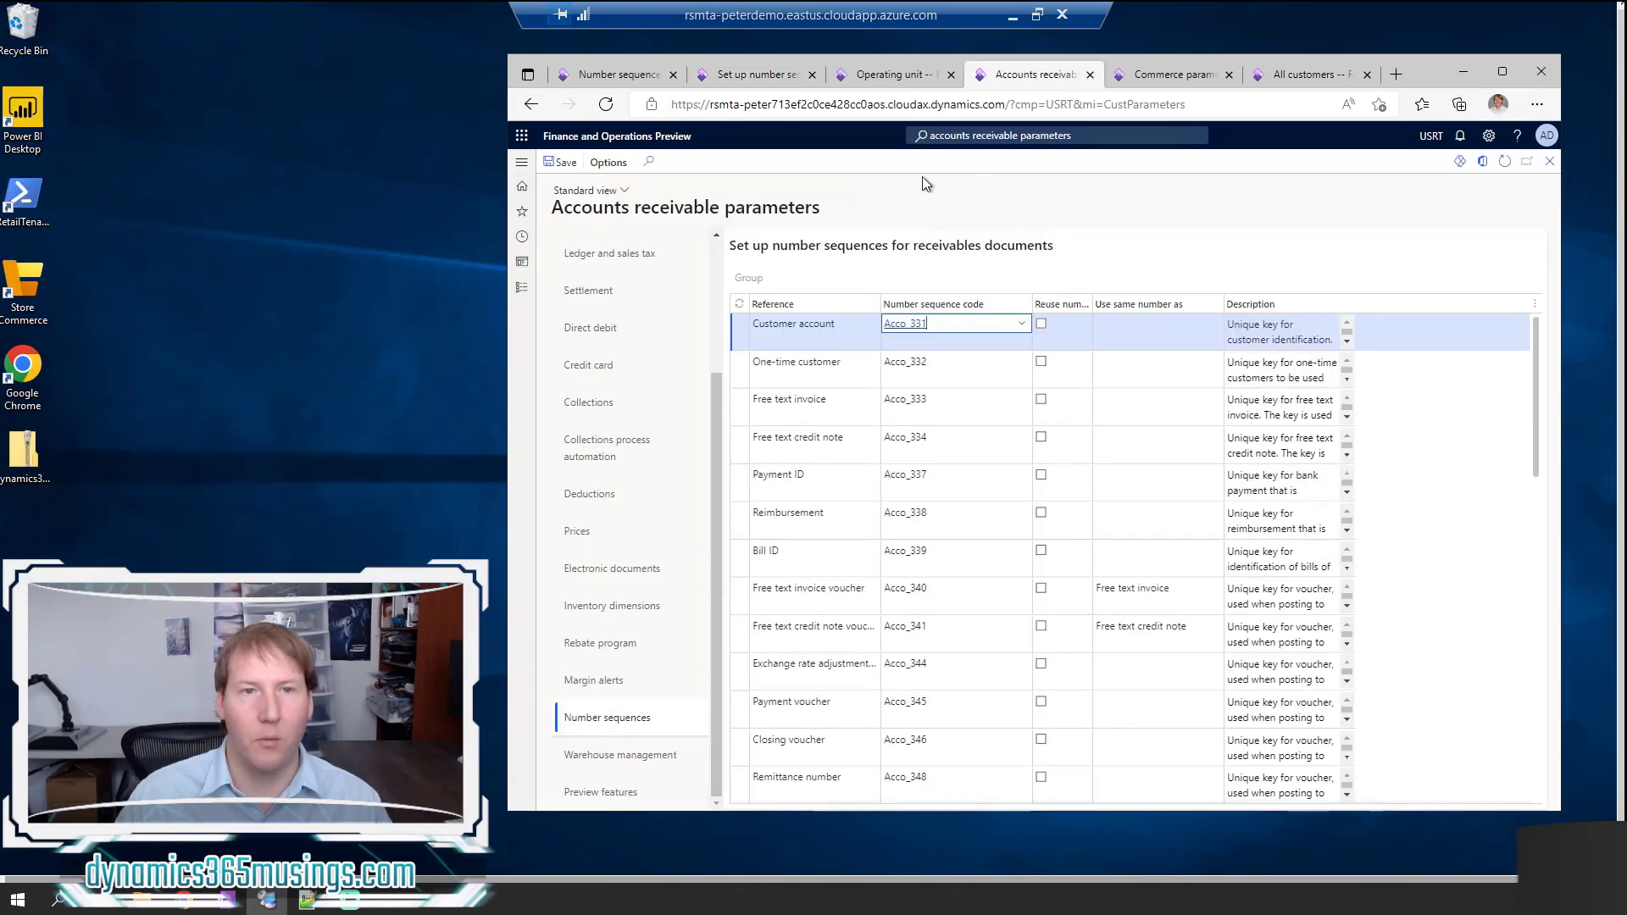
click(1162, 73)
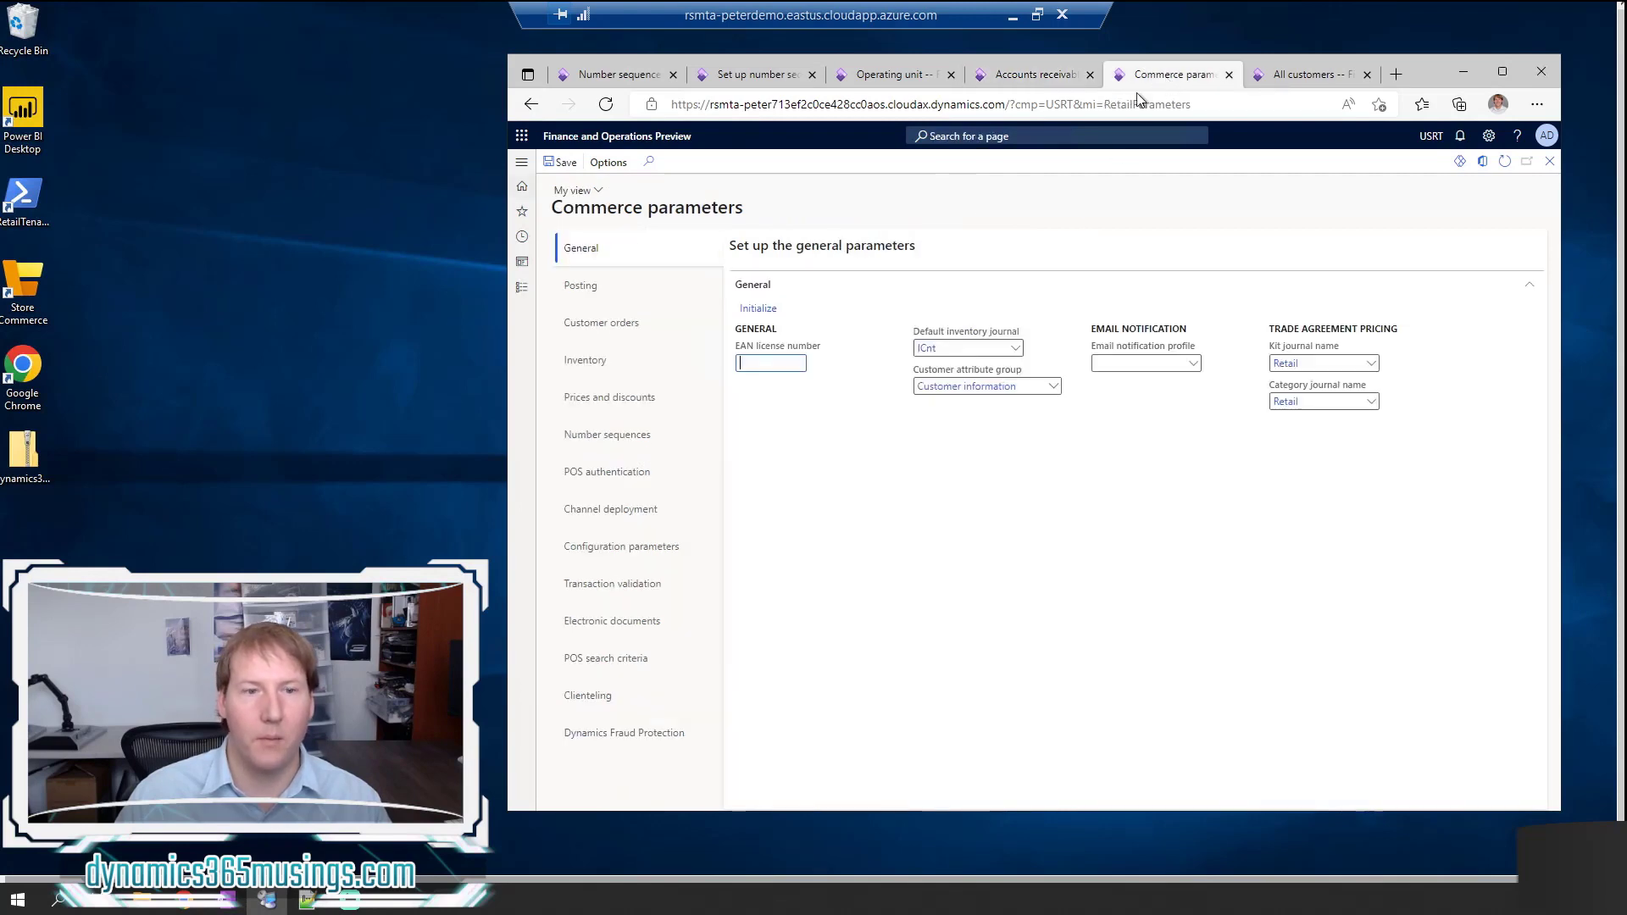
click(599, 433)
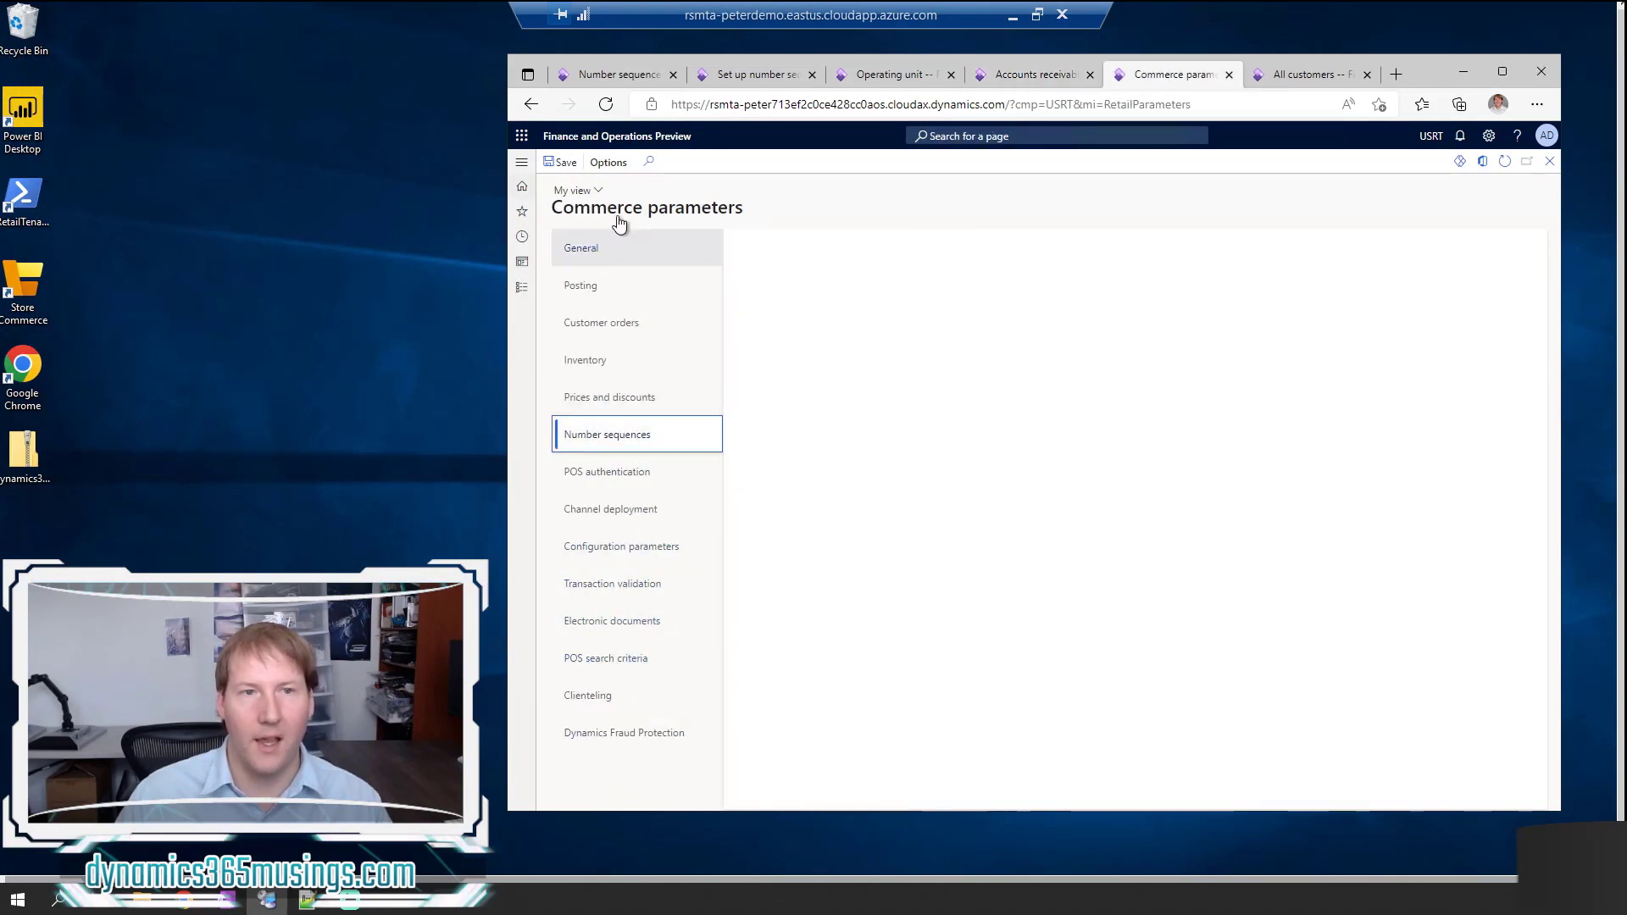